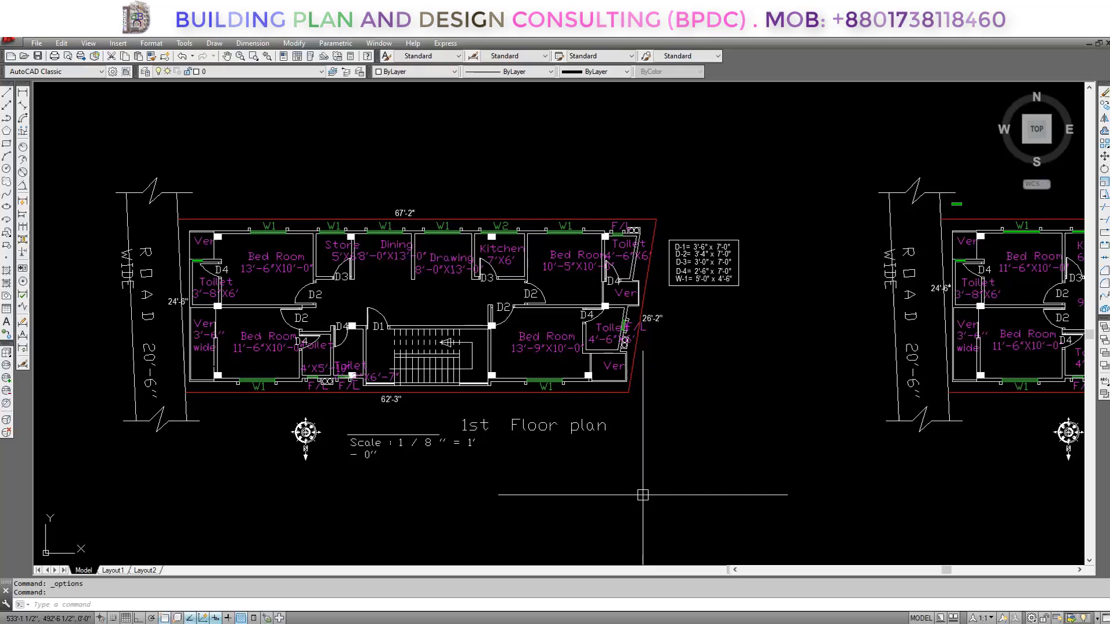
Step: Examine the ground floor and 1st floor plans side by side in model space
scroll(360, 513, "down", 2)
middle_click_drag(376, 507, 501, 500)
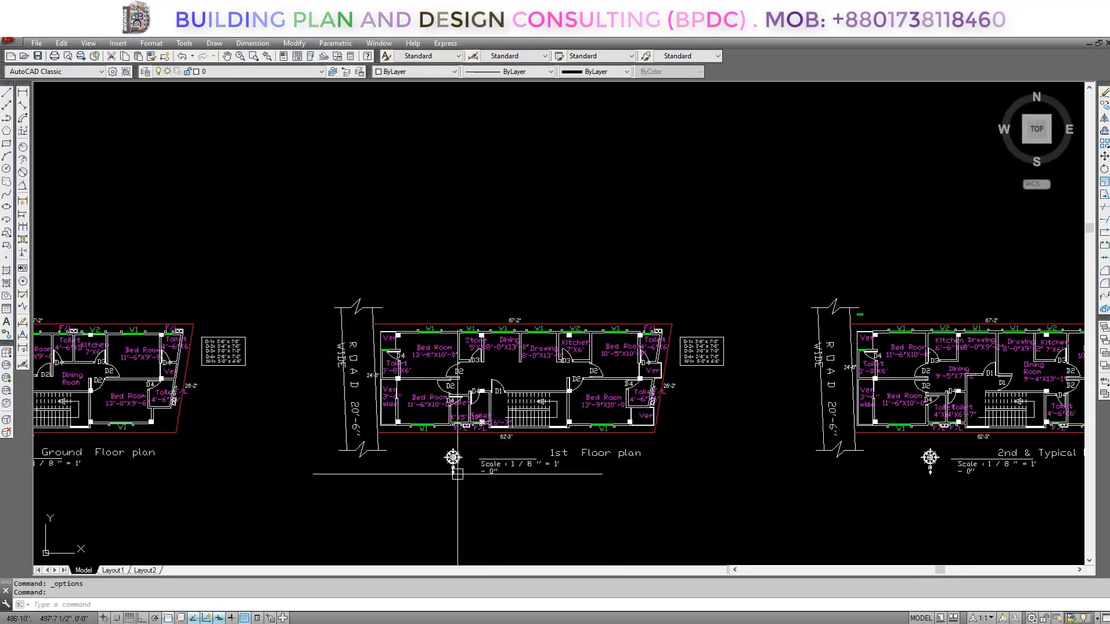
scroll(457, 462, "up", 2)
middle_click_drag(448, 473, 558, 497)
scroll(553, 497, "down", 4)
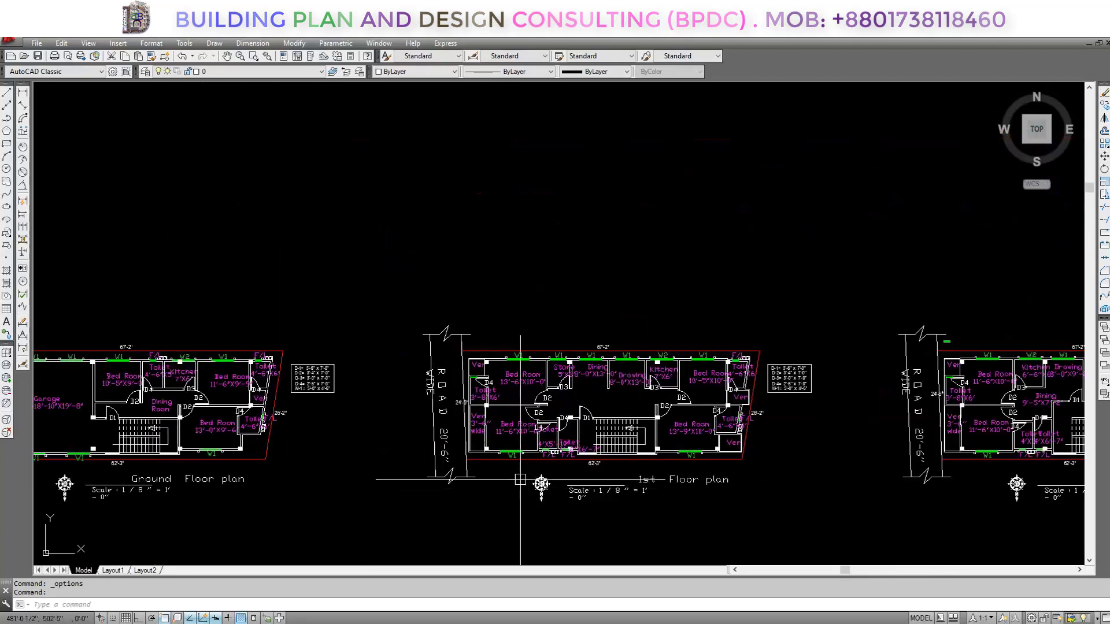
scroll(601, 419, "up", 3)
middle_click_drag(531, 396, 629, 373)
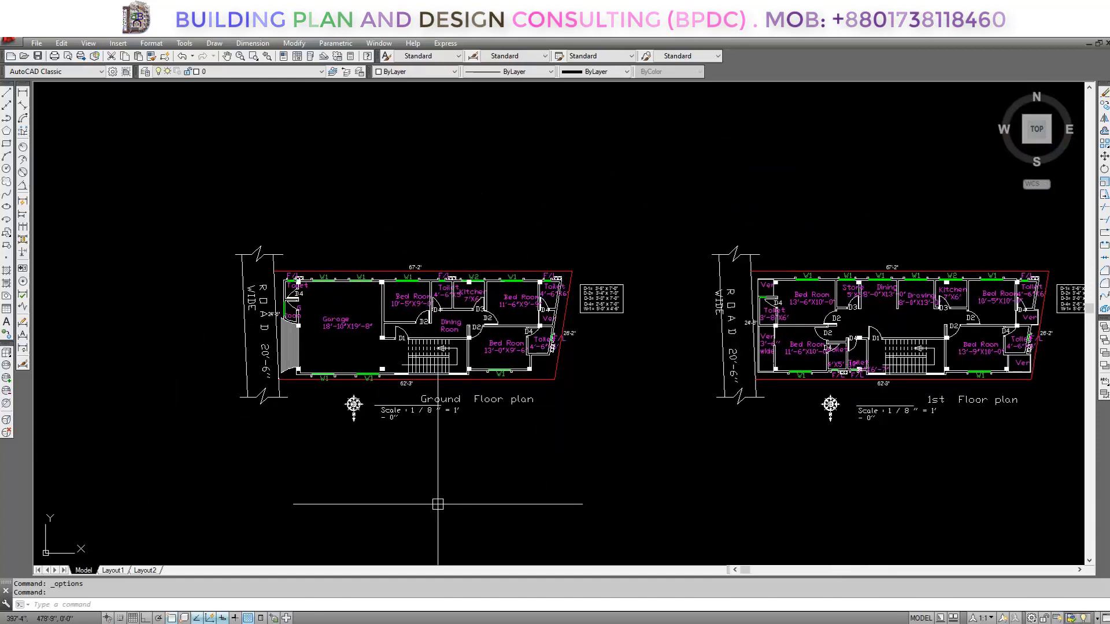
middle_click_drag(347, 497, 372, 482)
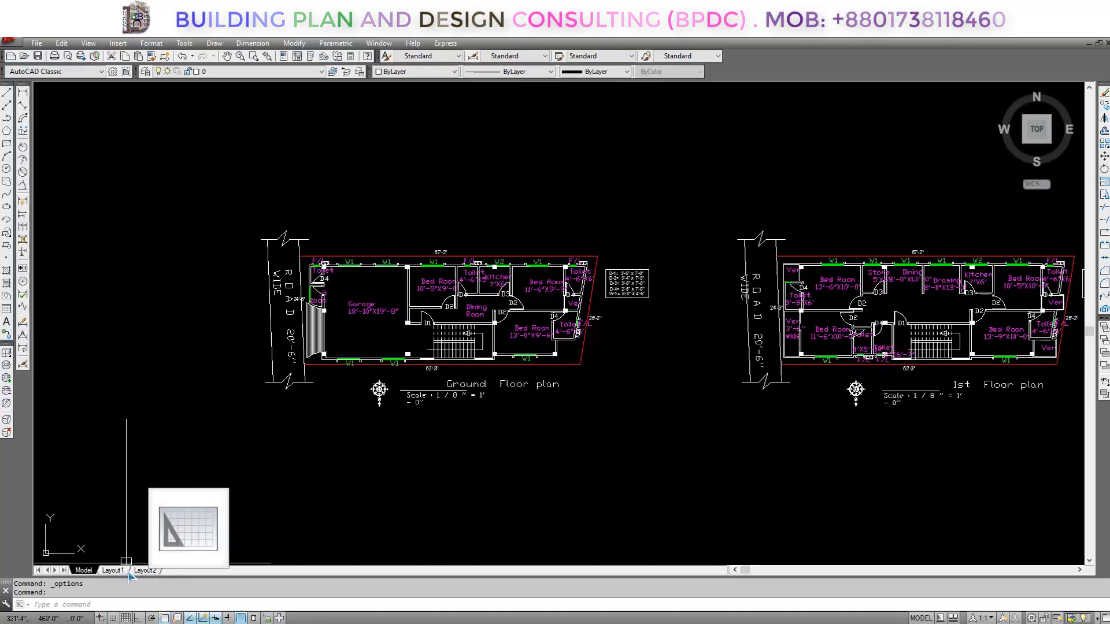
Step: Open Layout1 and inspect how its viewport shows the floor plans on the sheet
mouse_move(115, 572)
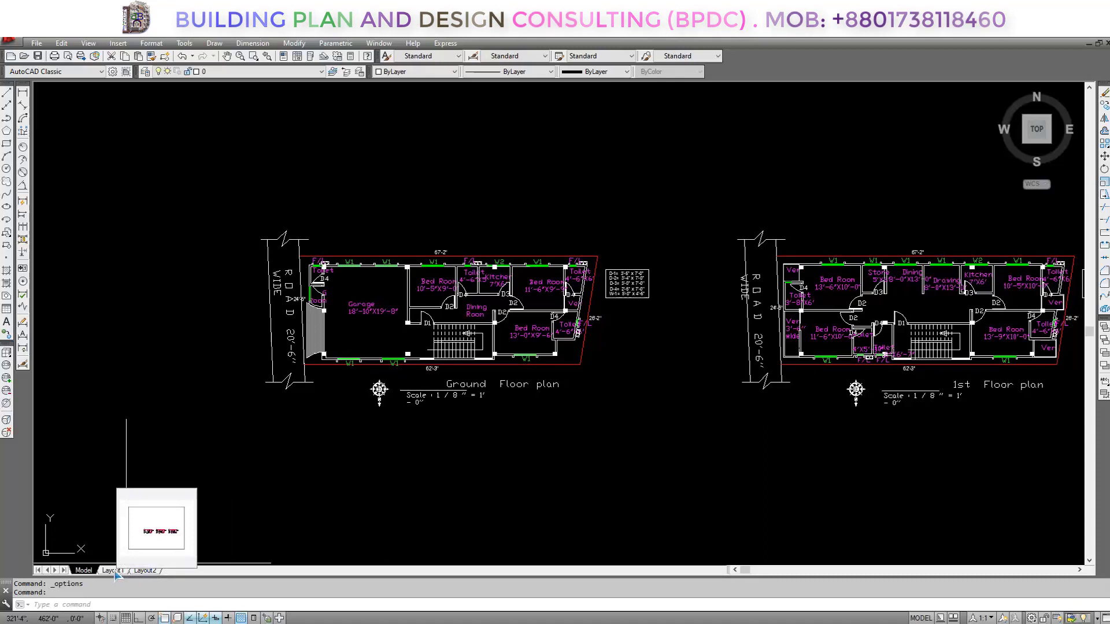
left_click(113, 571)
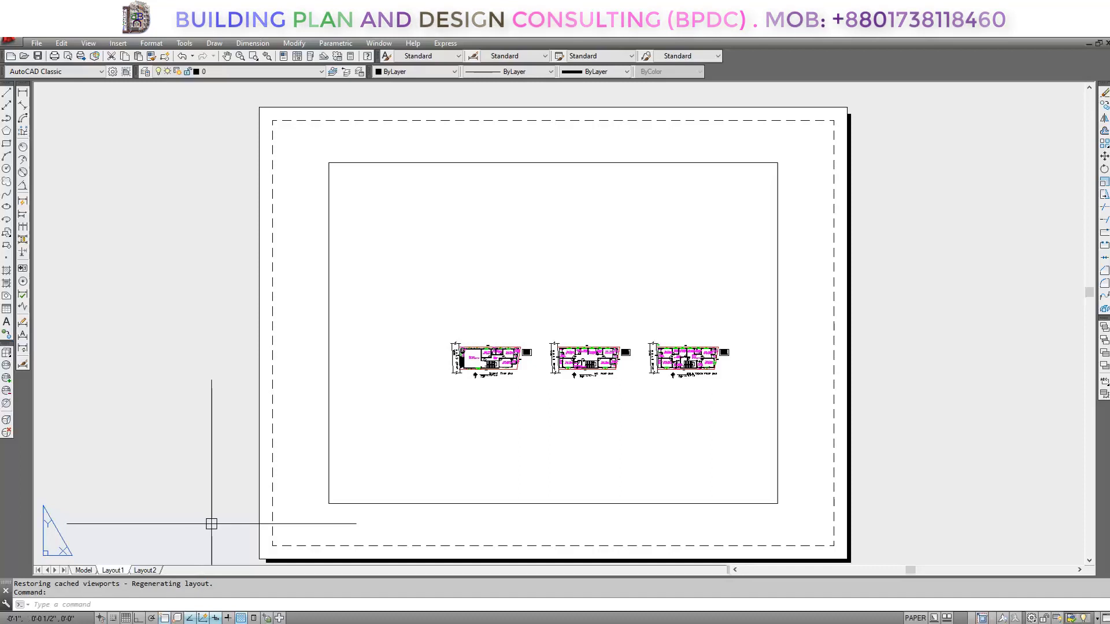
middle_click_drag(419, 510, 436, 489)
scroll(367, 503, "down", 4)
scroll(411, 470, "up", 5)
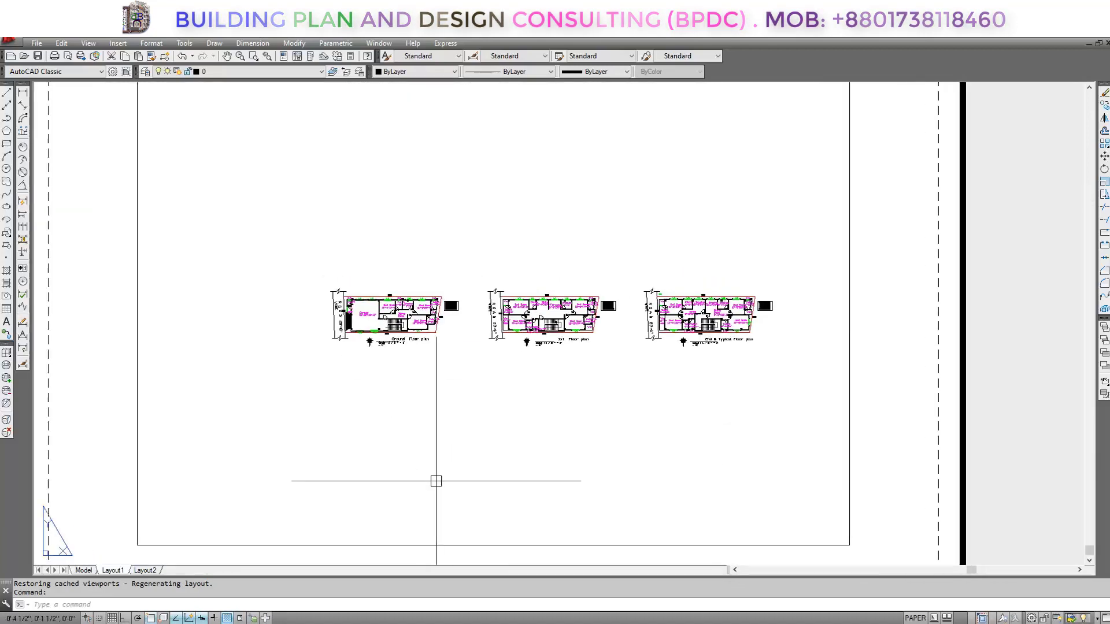
scroll(445, 465, "down", 3)
middle_click_drag(376, 462, 404, 452)
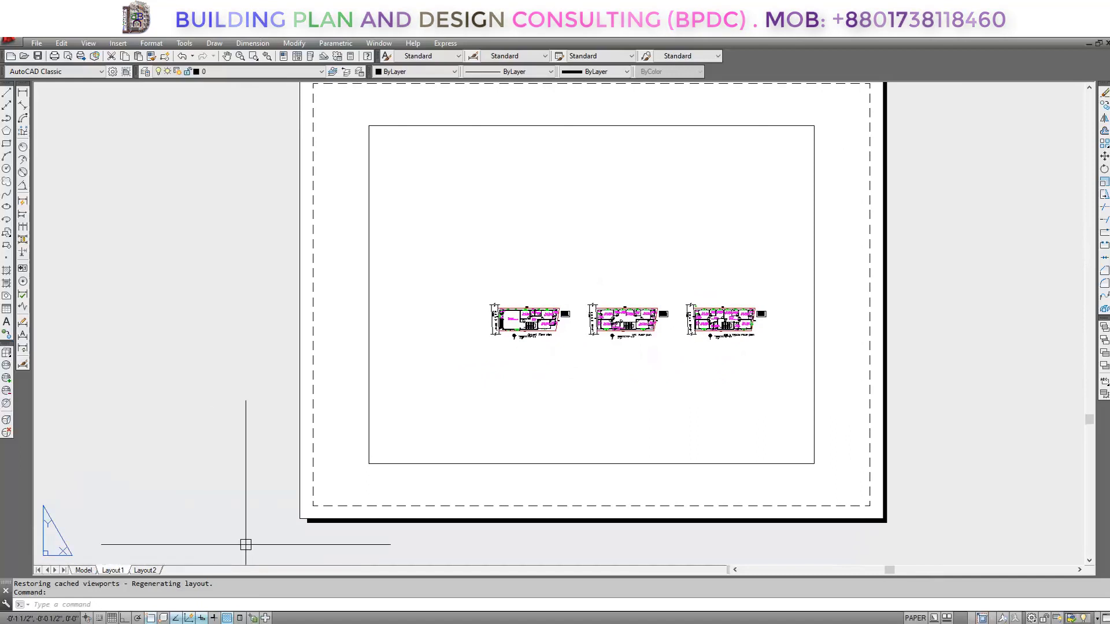
middle_click_drag(417, 494, 355, 532)
middle_click_drag(337, 496, 372, 445)
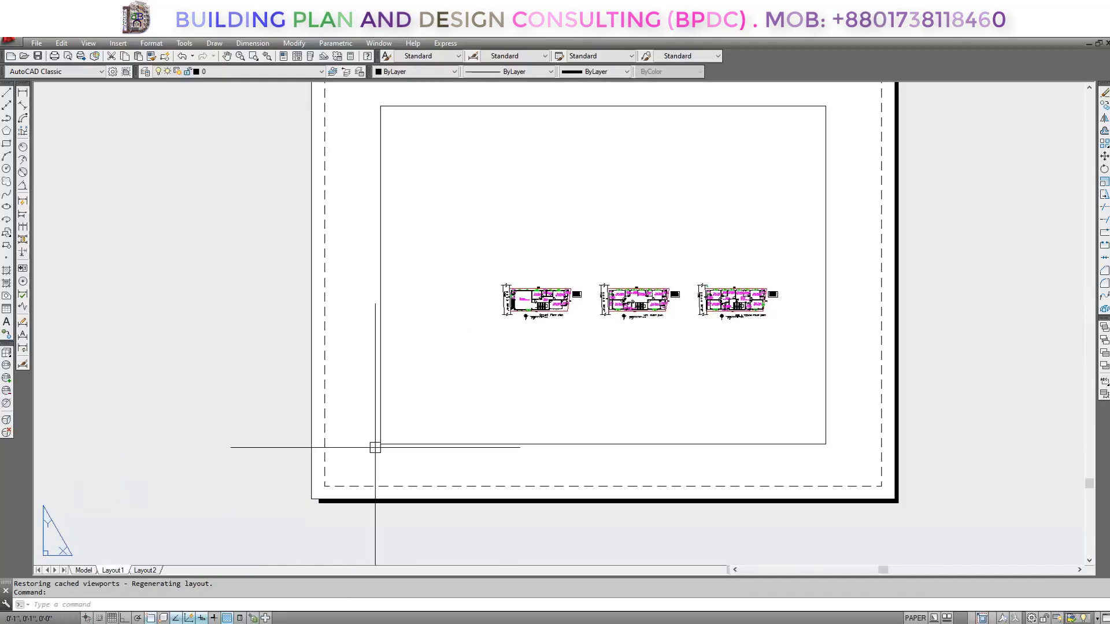
Step: Return to model space and examine the ground, 1st and typical floor plans with their room and door labels
left_click(84, 570)
scroll(519, 423, "down", 4)
scroll(455, 406, "up", 6)
middle_click_drag(521, 423, 515, 456)
scroll(531, 380, "down", 2)
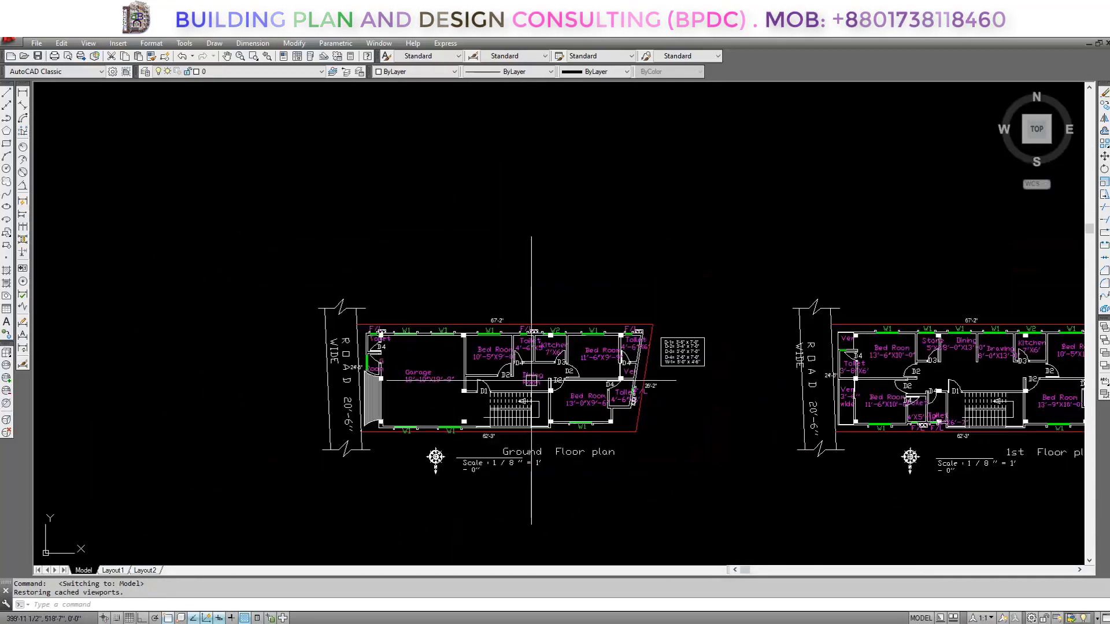
middle_click_drag(720, 405, 436, 393)
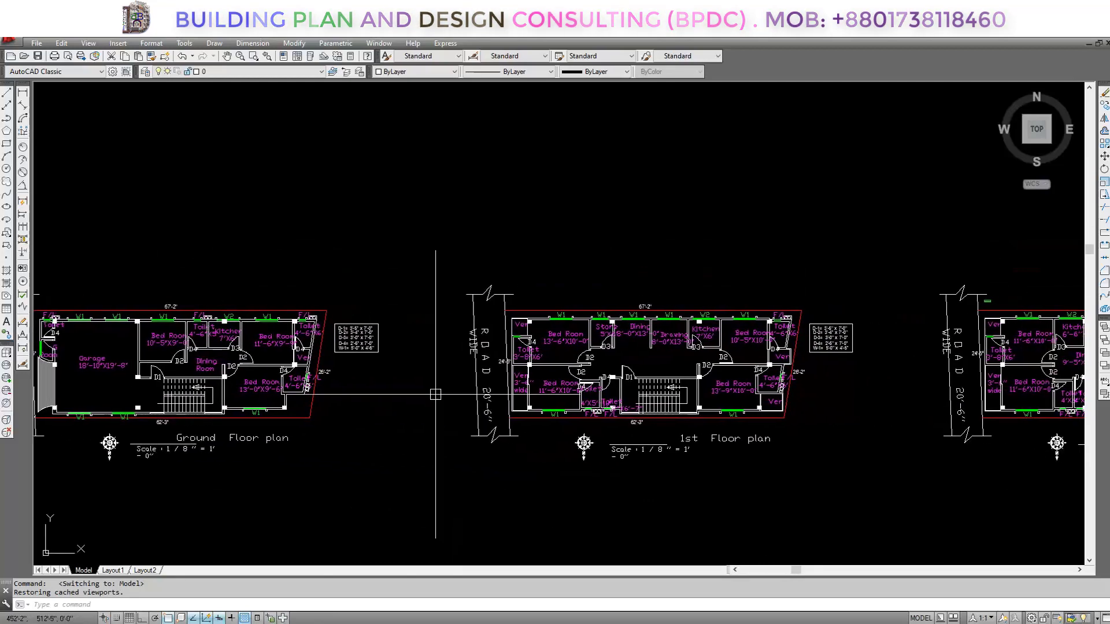
scroll(483, 397, "down", 3)
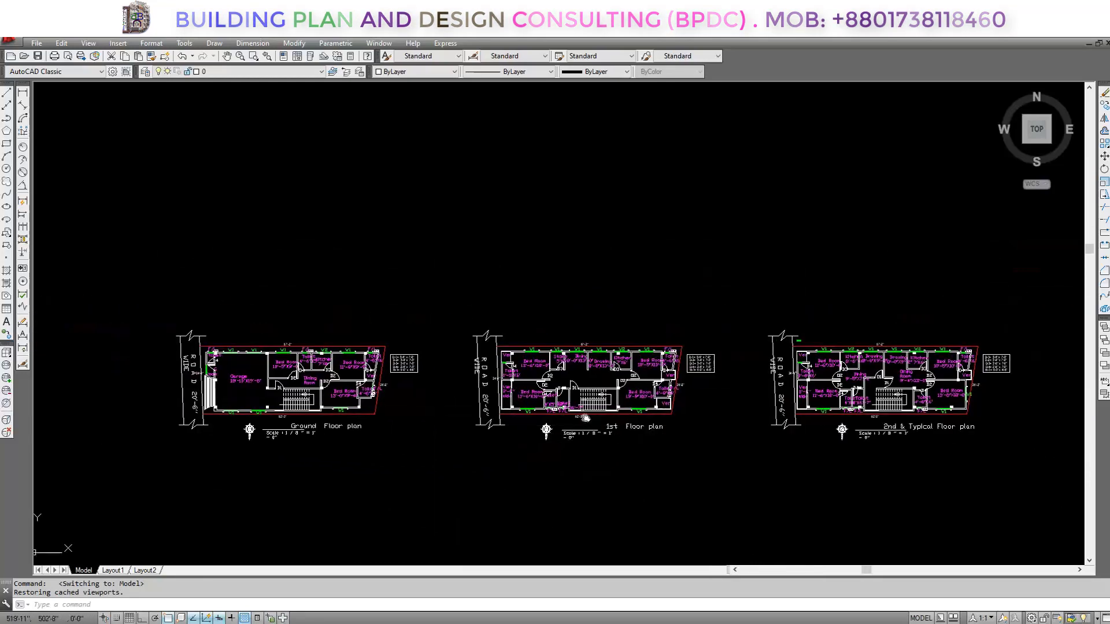
middle_click_drag(552, 397, 505, 429)
scroll(482, 399, "up", 5)
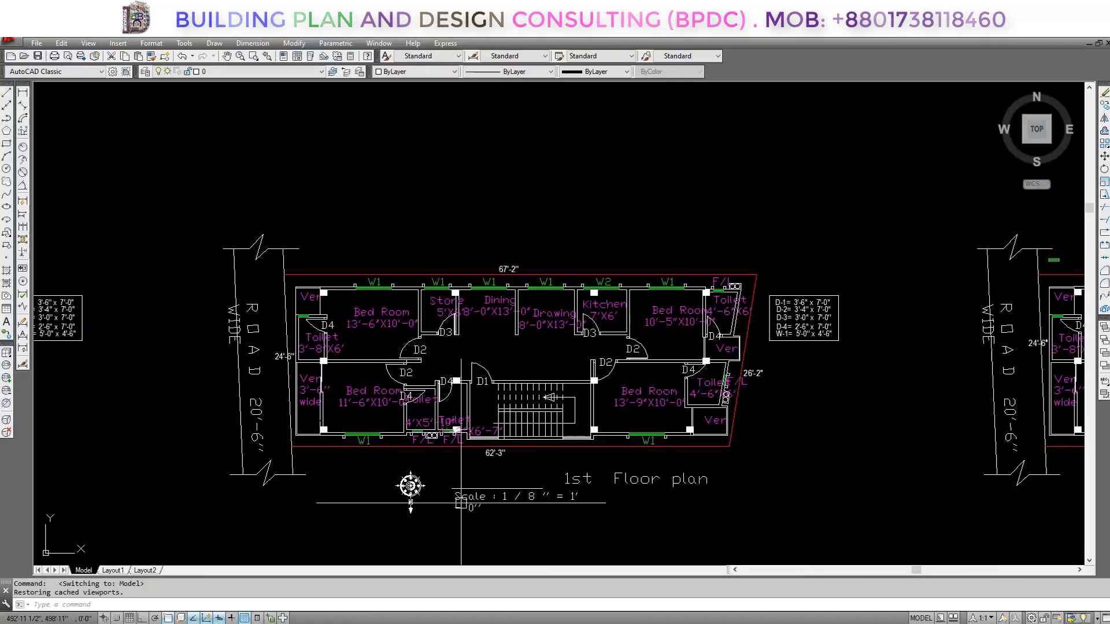
middle_click_drag(591, 383, 695, 383)
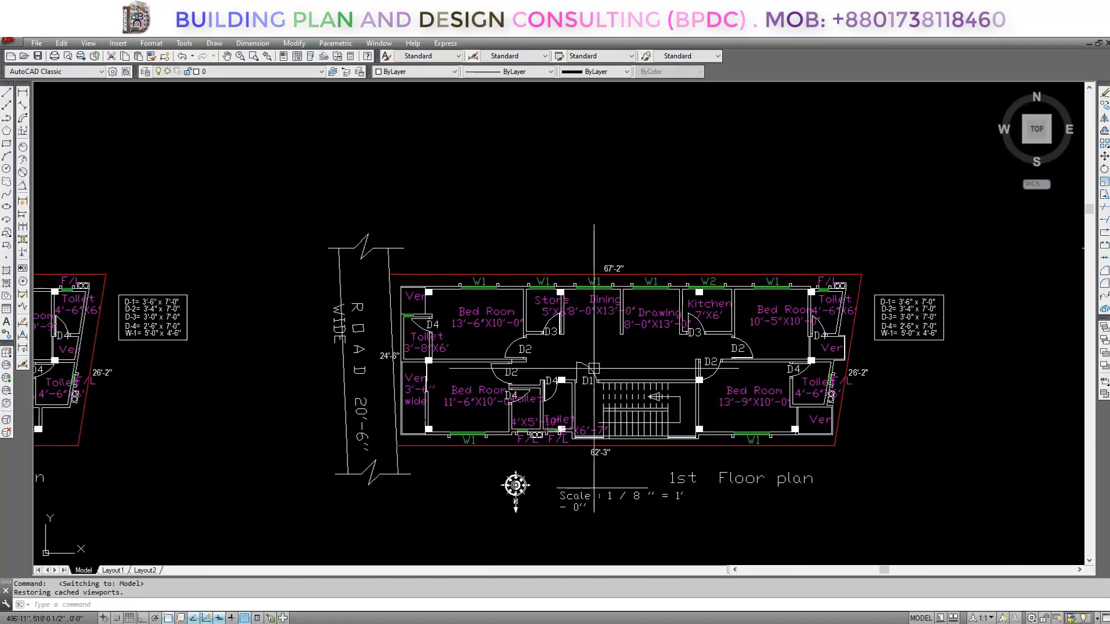
middle_click_drag(373, 439, 457, 382)
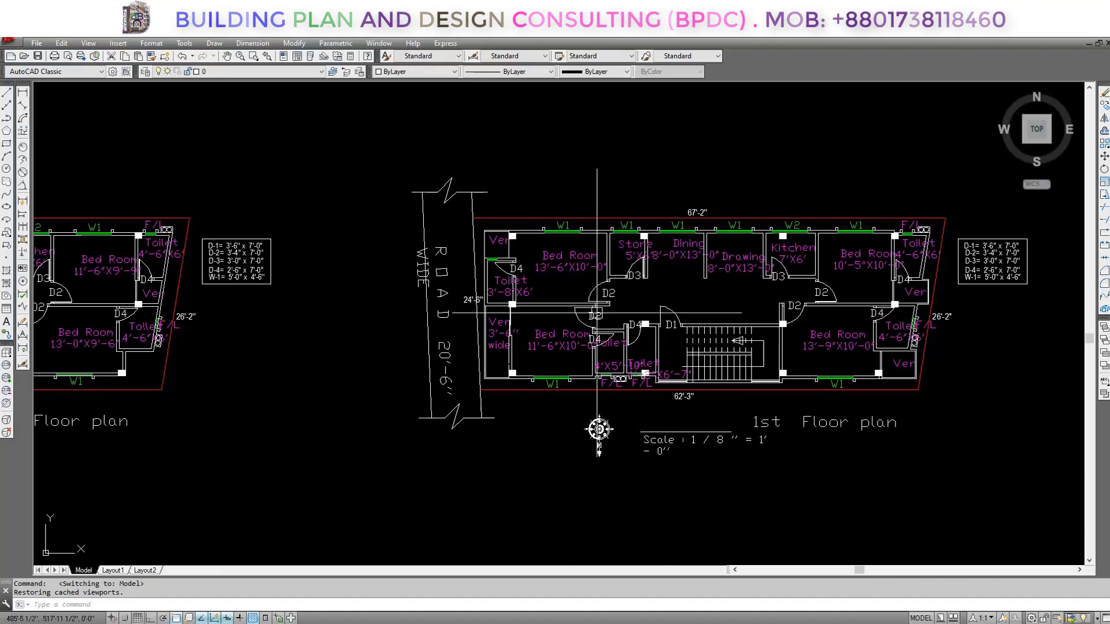
middle_click_drag(774, 286, 663, 312)
scroll(559, 386, "down", 2)
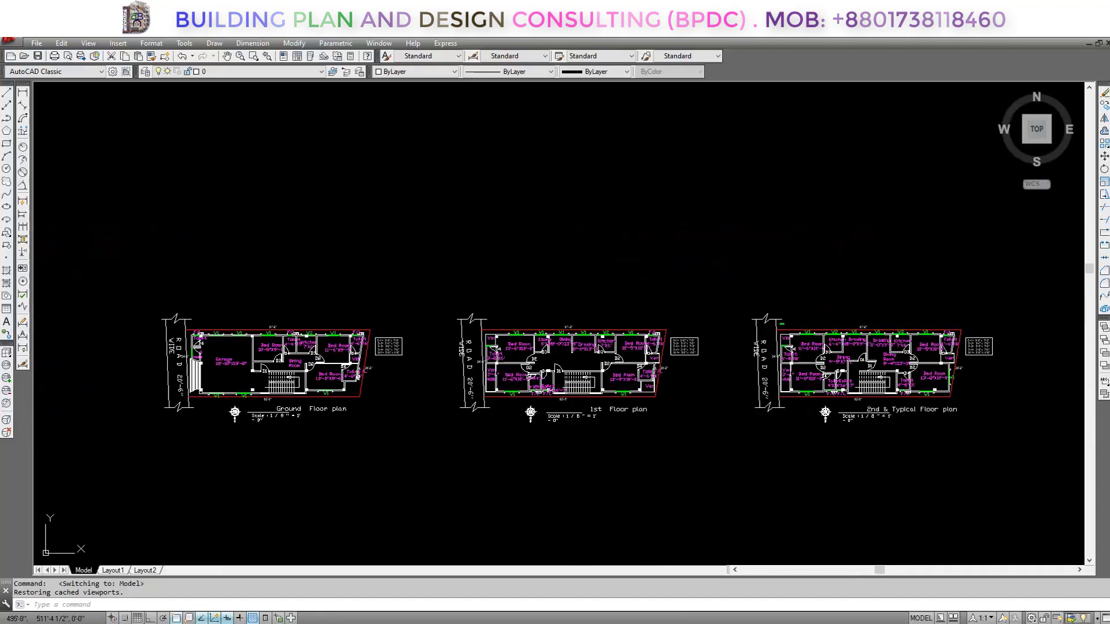
middle_click_drag(368, 379, 534, 347)
scroll(413, 328, "up", 1)
scroll(415, 357, "up", 2)
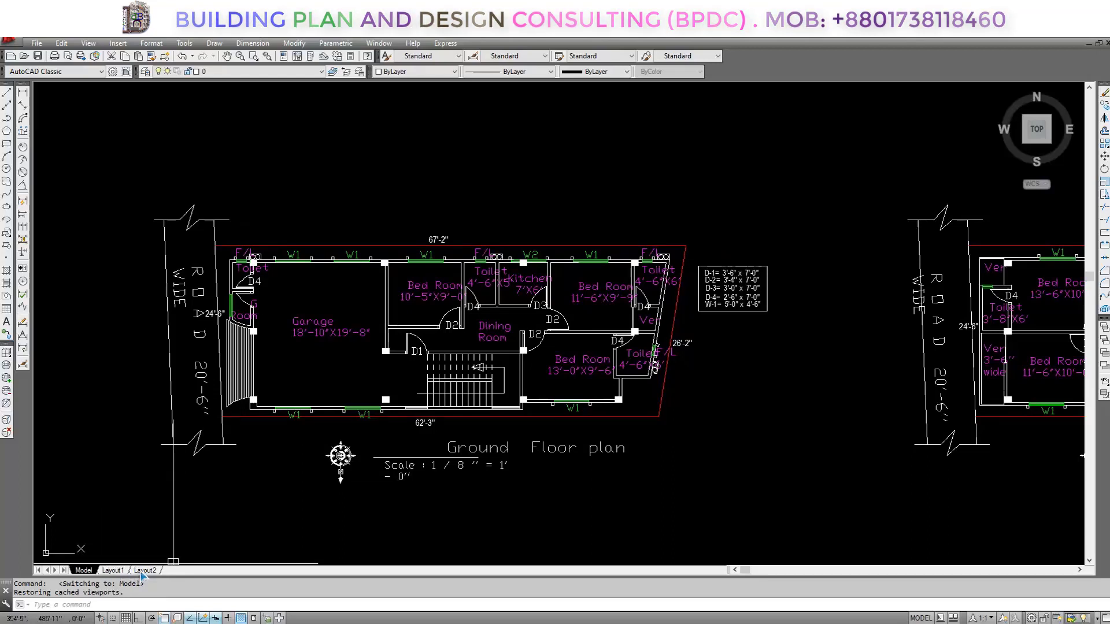
Step: Add a new layout to the drawing alongside Layout1 and Layout2, and open it
right_click(115, 571)
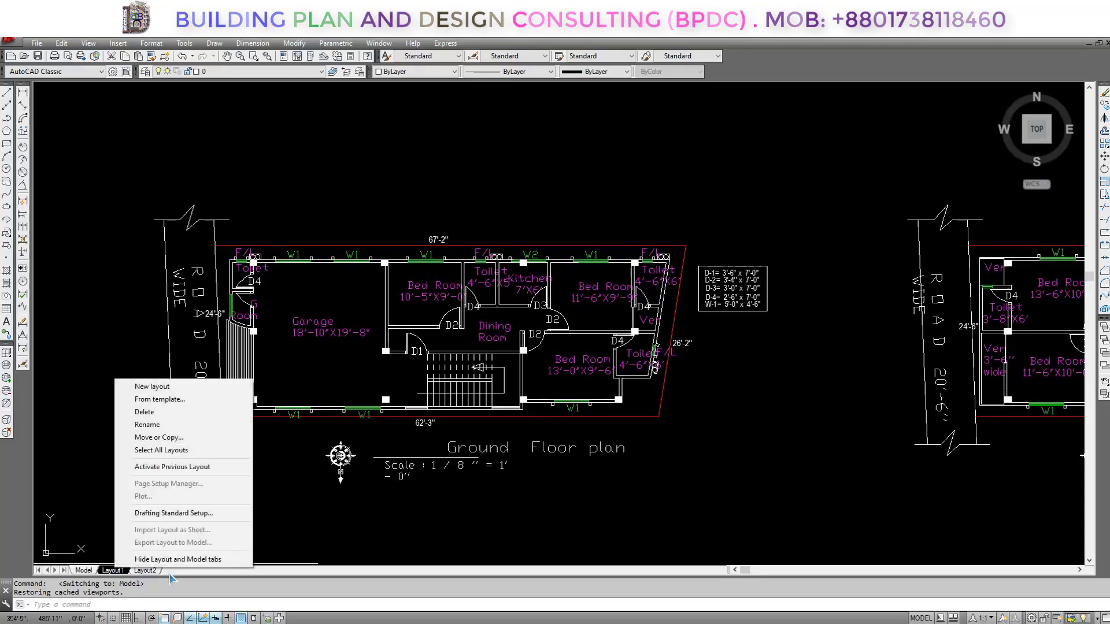
key("Escape")
right_click(146, 572)
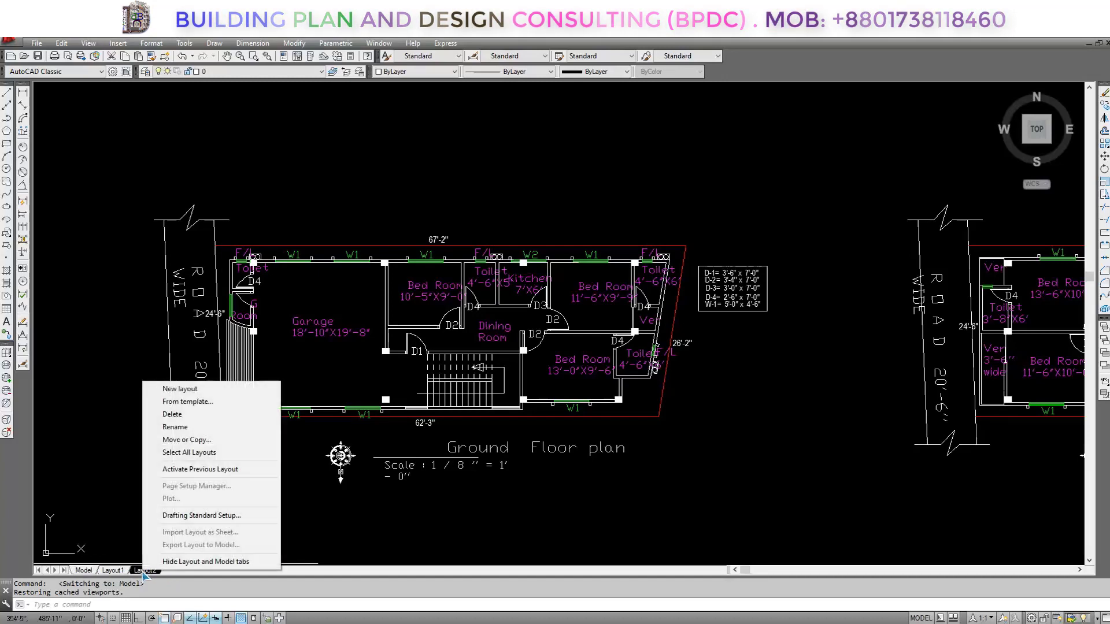
left_click(181, 389)
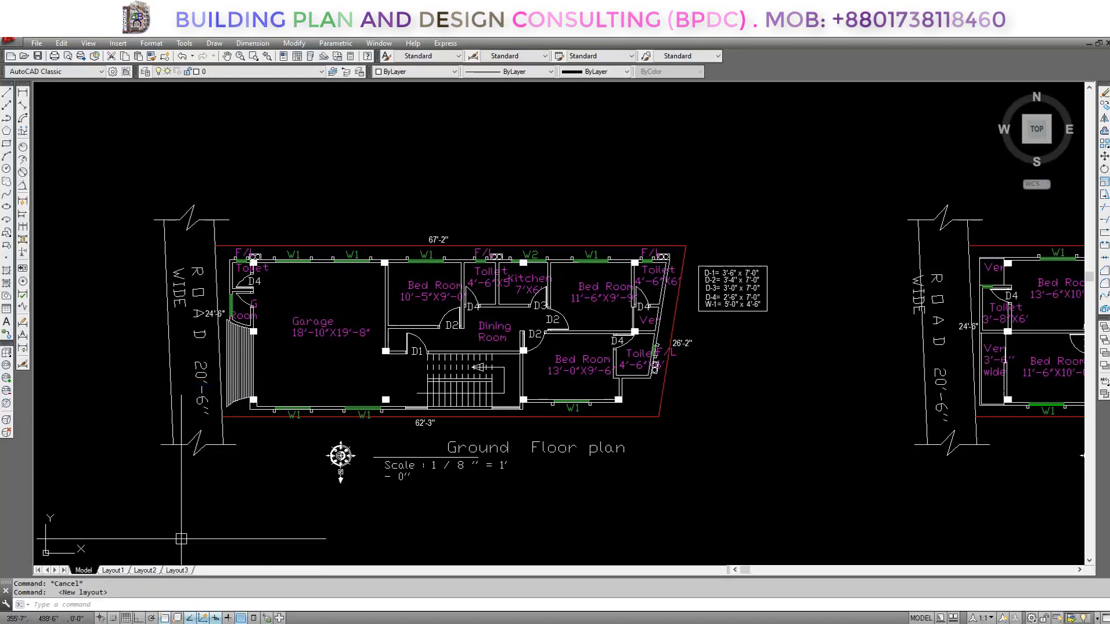
mouse_move(177, 574)
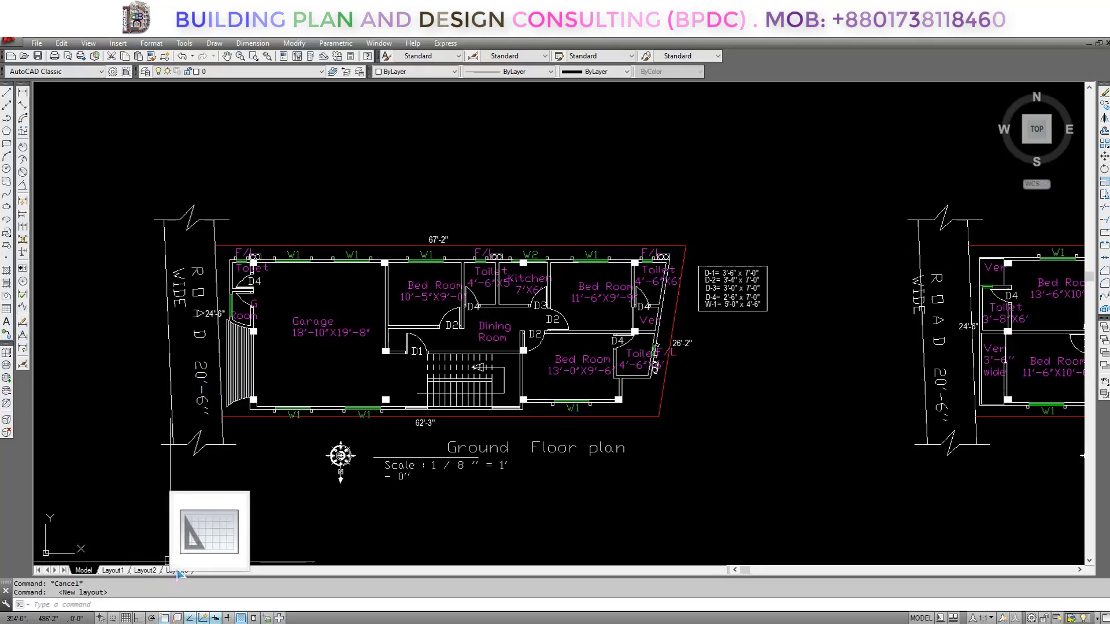
left_click(178, 571)
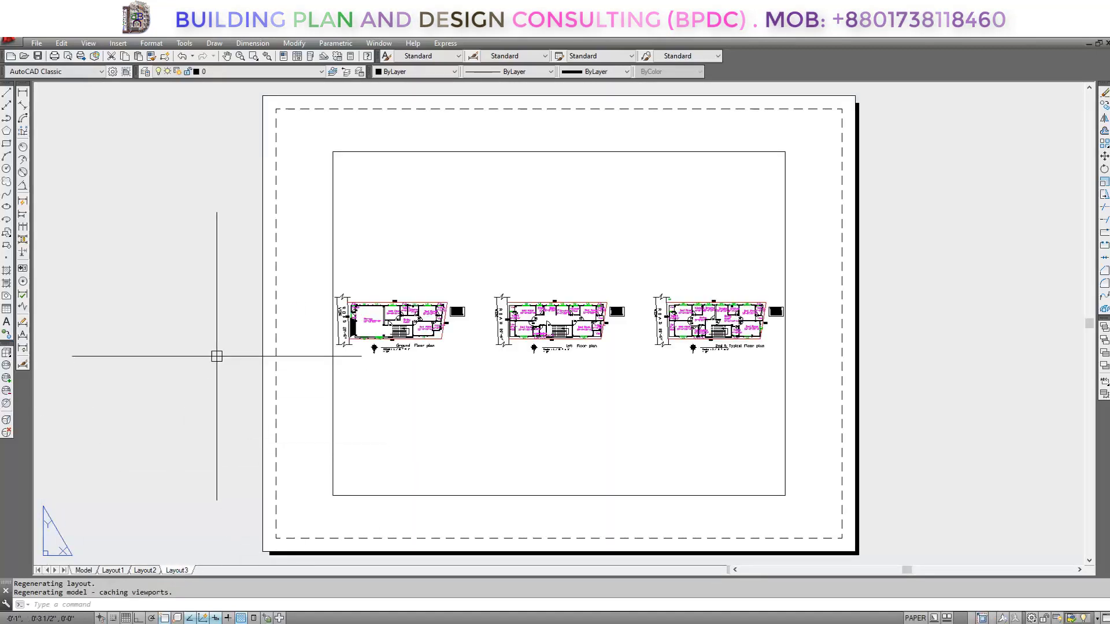
left_click(36, 43)
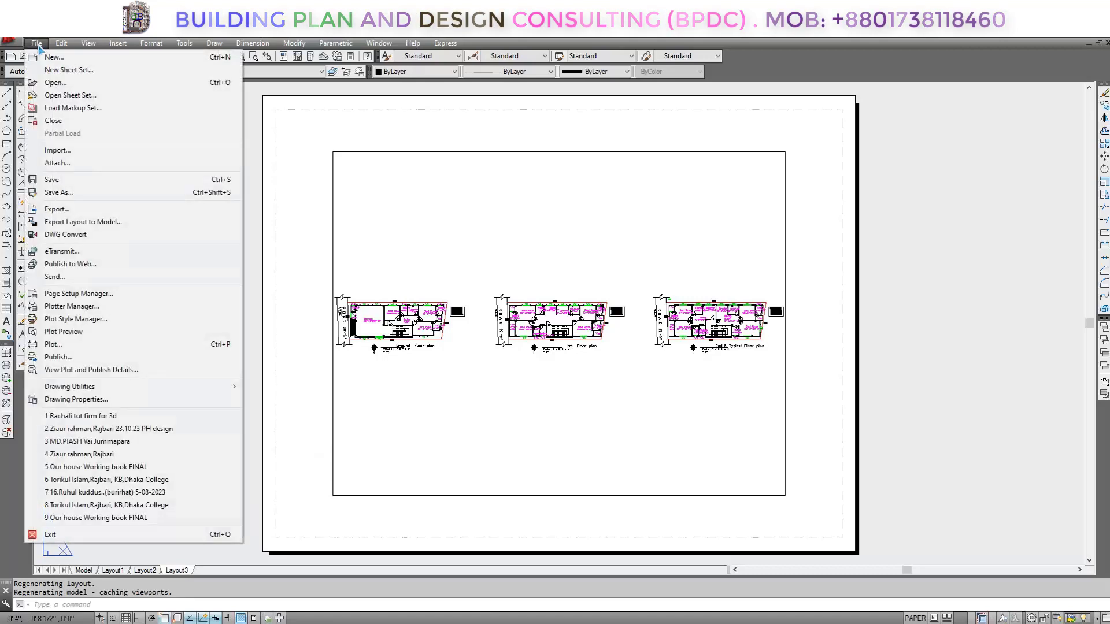
left_click(950, 318)
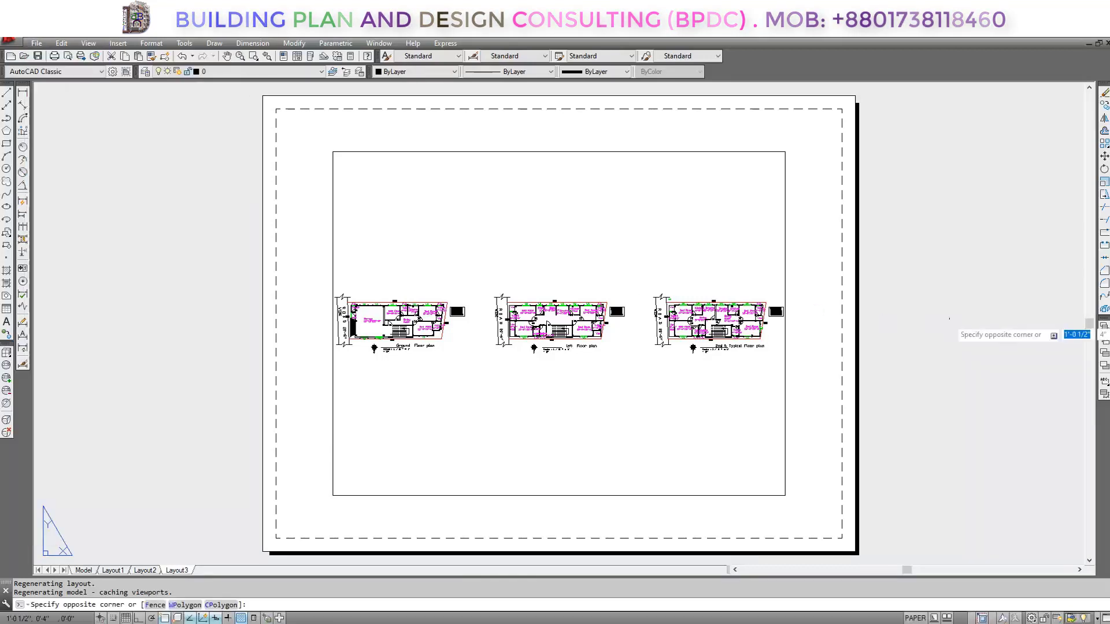
left_click(910, 413)
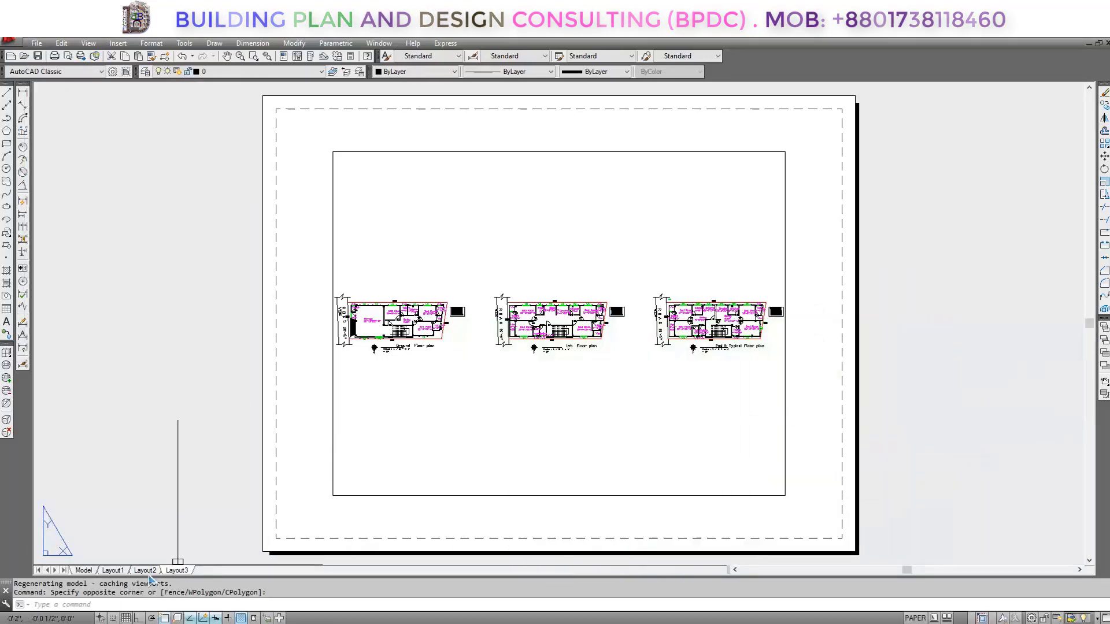
Step: View the Layout2 sheet for comparison and switch back to Layout3
mouse_move(150, 572)
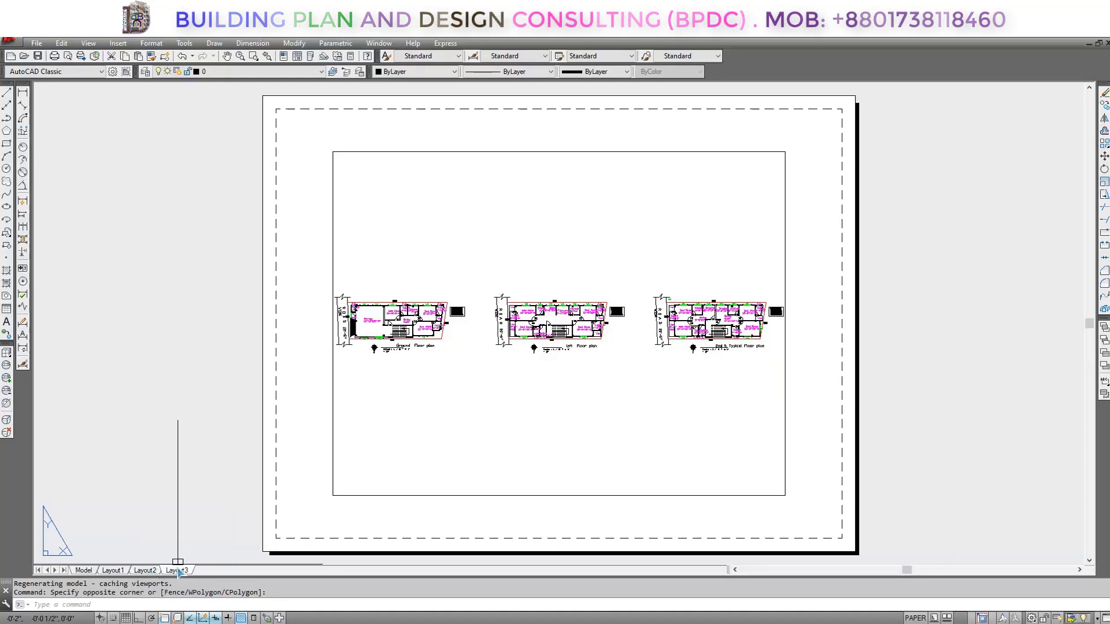
left_click(150, 571)
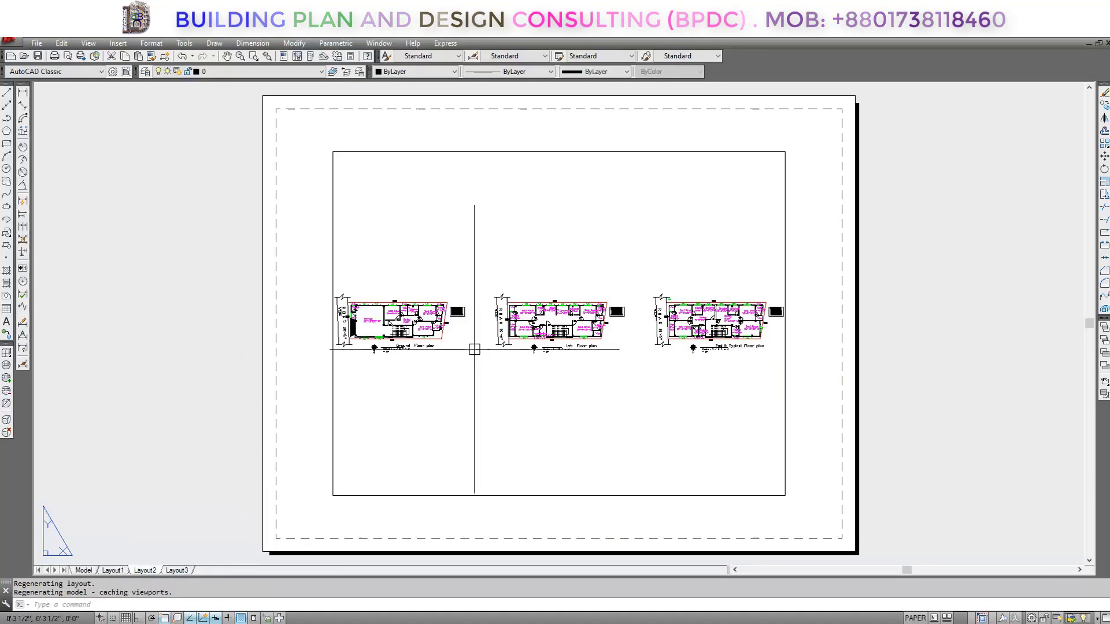
left_click(177, 571)
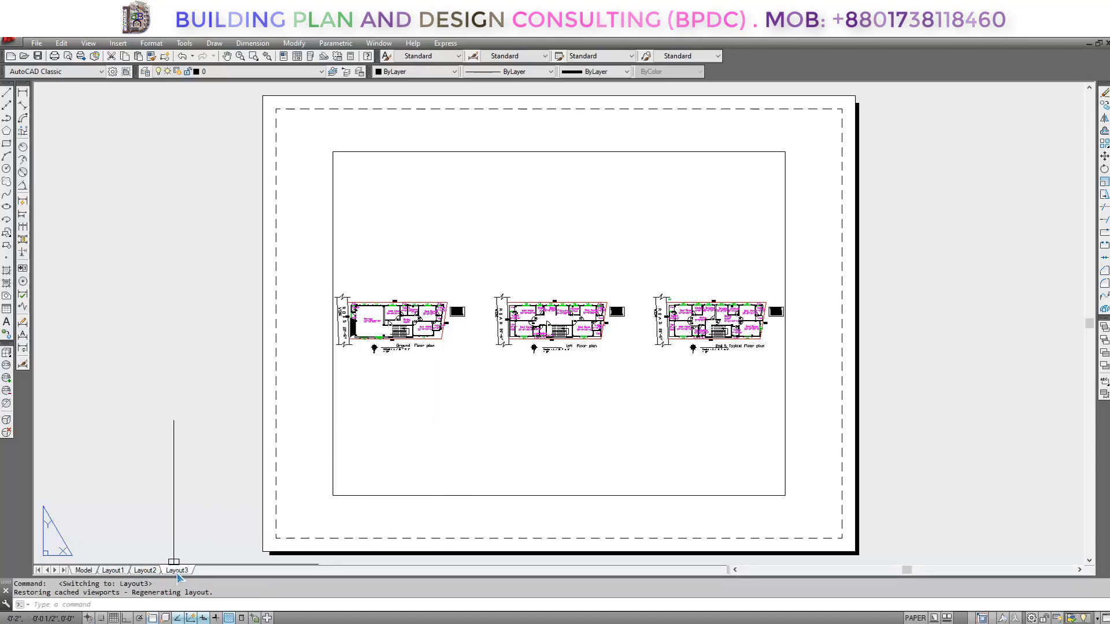
Step: Inspect the Layout3 sheet, its printable margin and the viewport containing the three floor plans
middle_click_drag(853, 422, 709, 449)
scroll(649, 386, "down", 4)
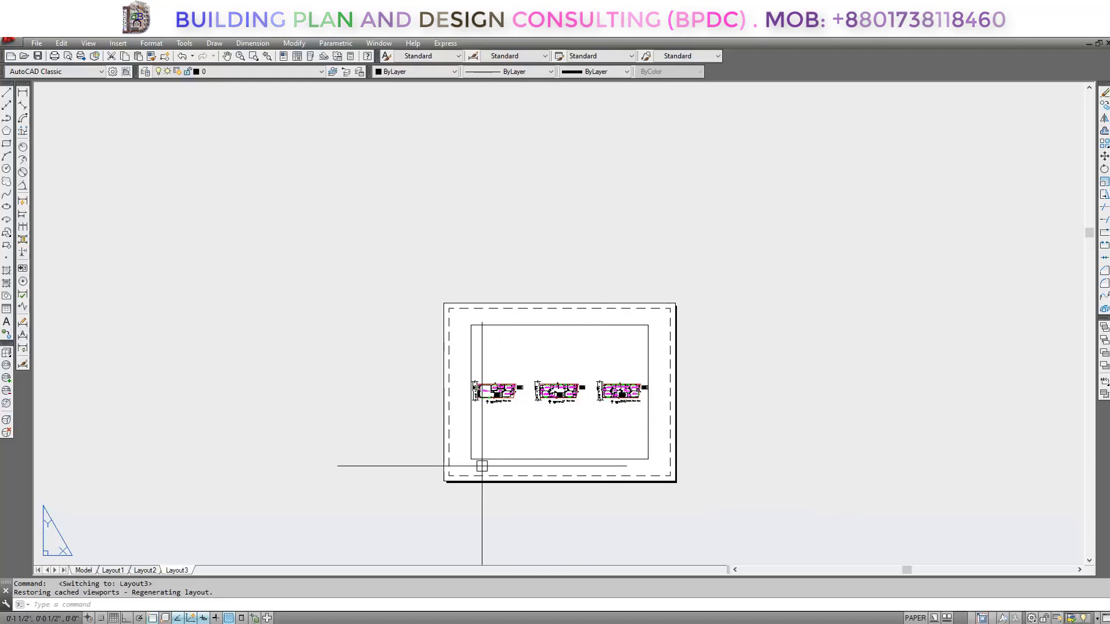
middle_click_drag(513, 458, 516, 457)
scroll(516, 457, "up", 5)
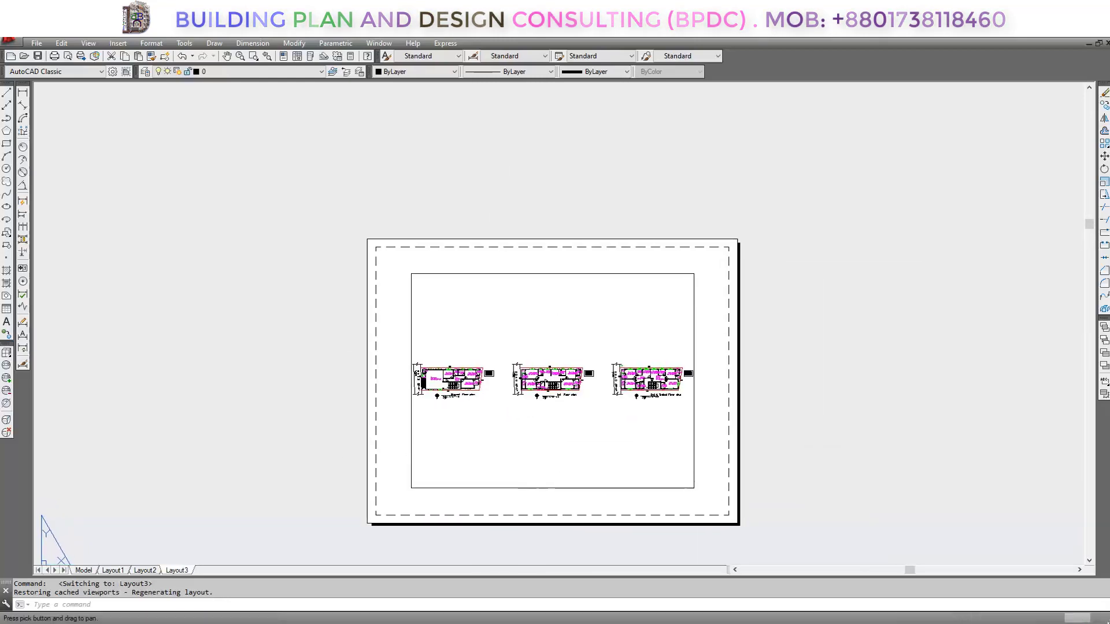
scroll(570, 422, "up", 2)
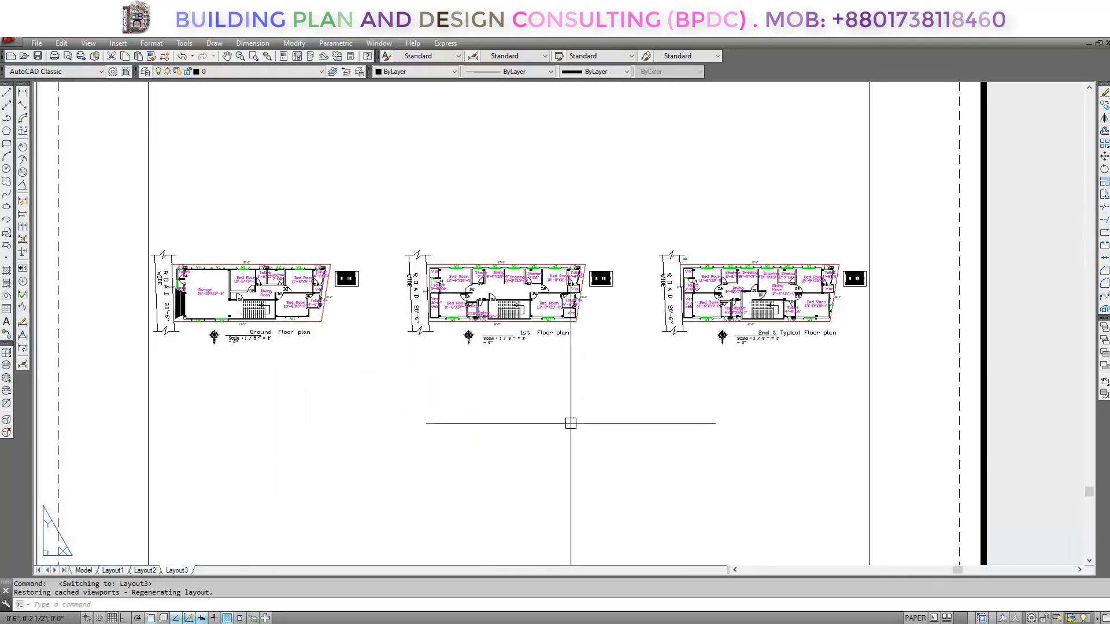
scroll(657, 428, "down", 5)
scroll(727, 306, "up", 2)
scroll(636, 255, "down", 4)
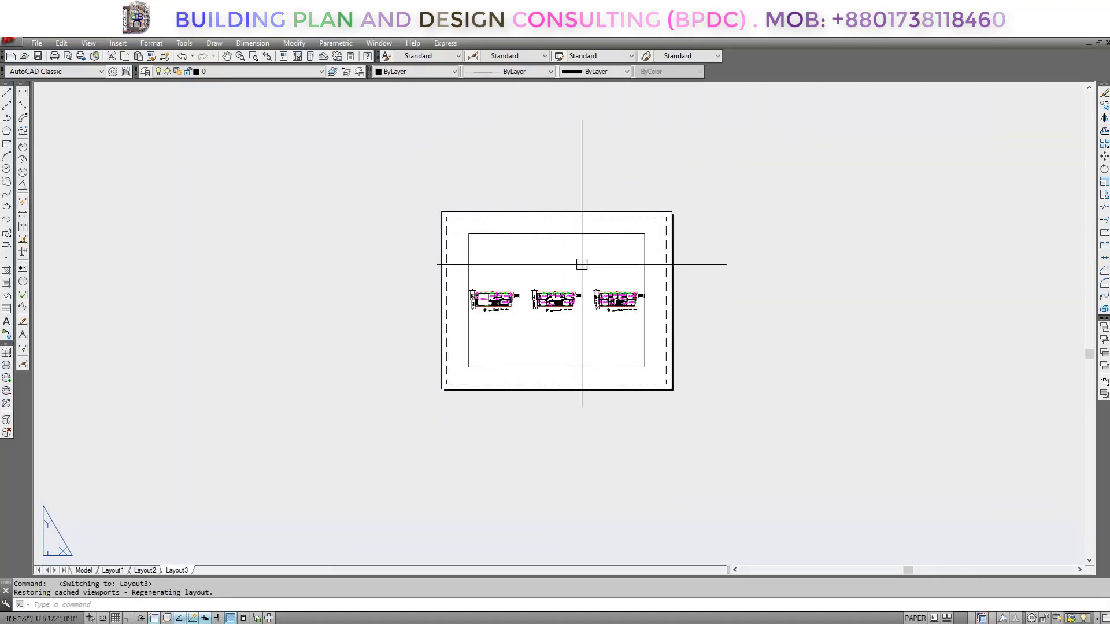
scroll(556, 258, "up", 2)
middle_click_drag(558, 355, 508, 310)
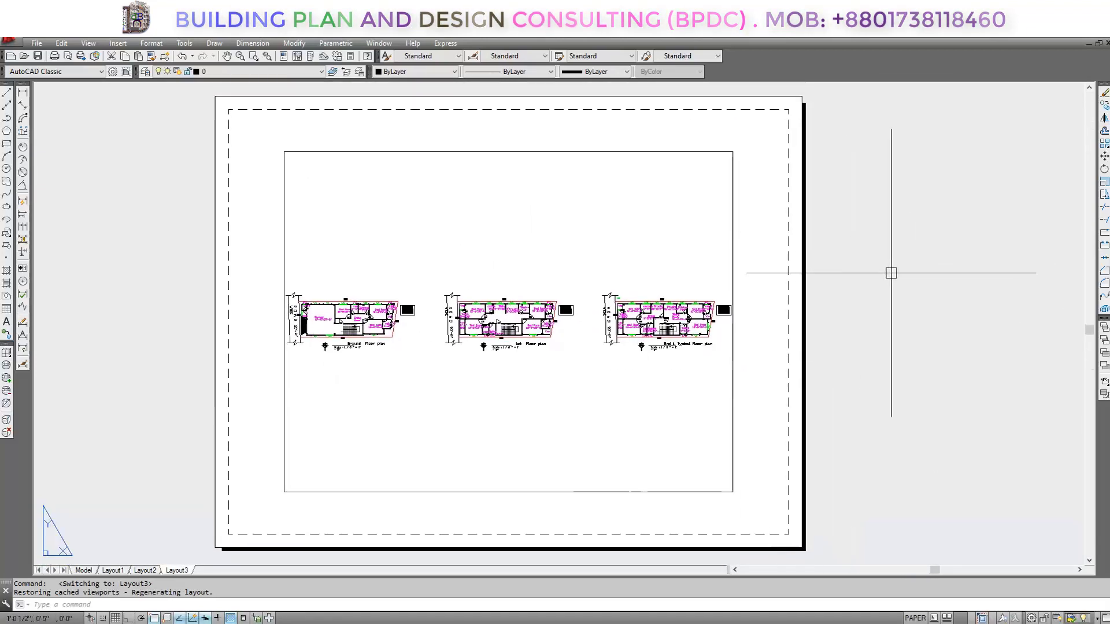
scroll(702, 424, "down", 2)
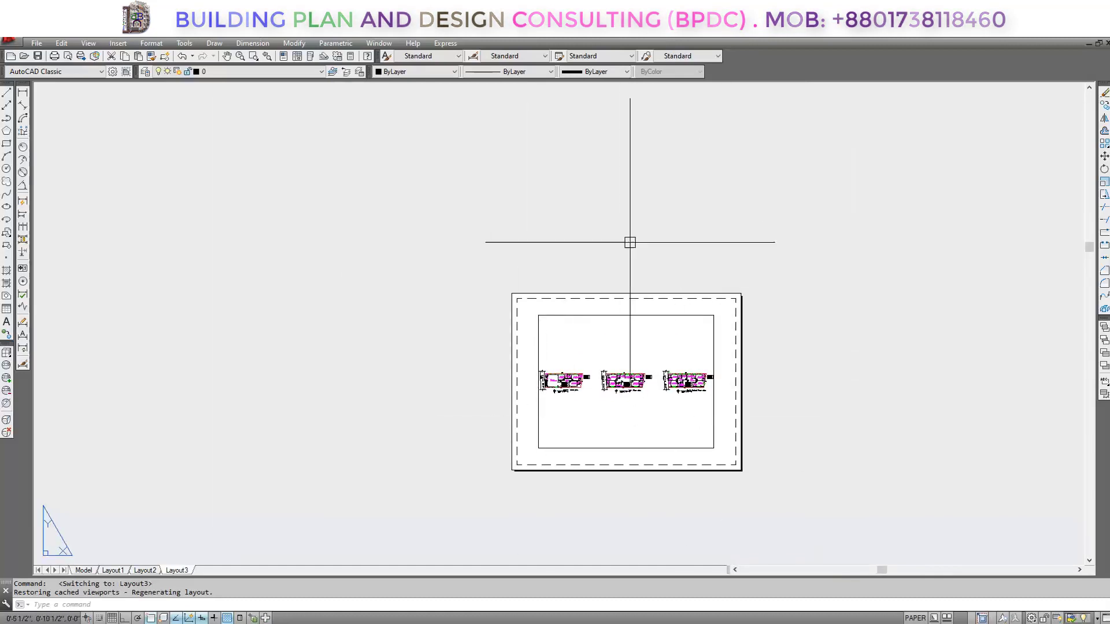
middle_click_drag(571, 244, 443, 256)
middle_click_drag(534, 364, 579, 309)
middle_click_drag(587, 364, 565, 339)
scroll(506, 369, "up", 2)
scroll(570, 359, "up", 2)
scroll(587, 381, "down", 2)
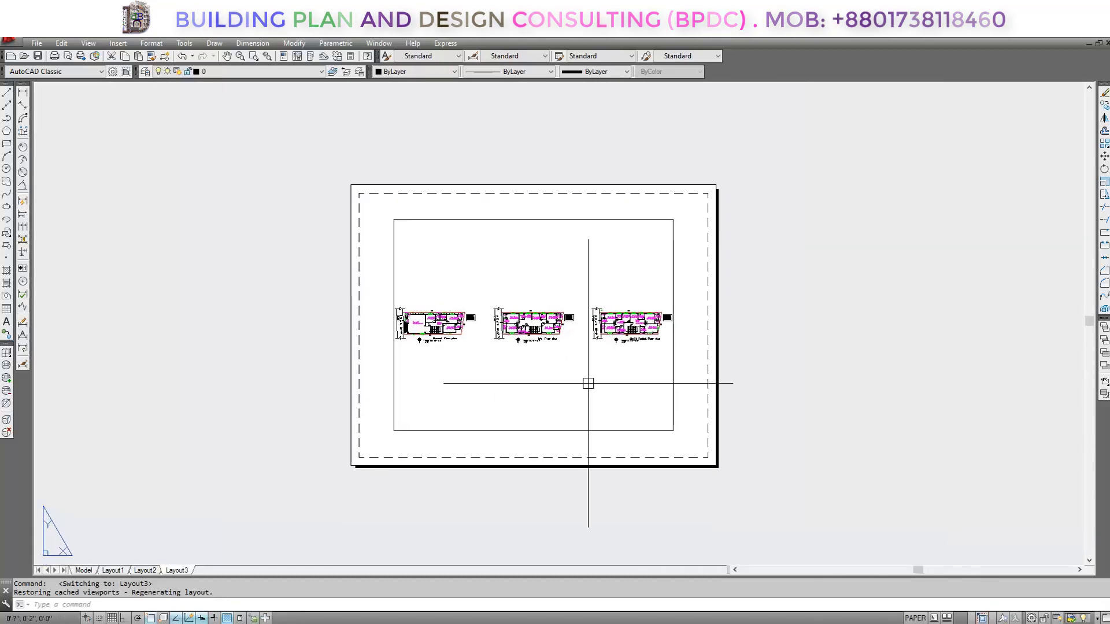
Step: Enlarge and centre the 1st floor plan inside the Layout3 viewport, and return to paper space
scroll(597, 384, "up", 2)
double_click(598, 373)
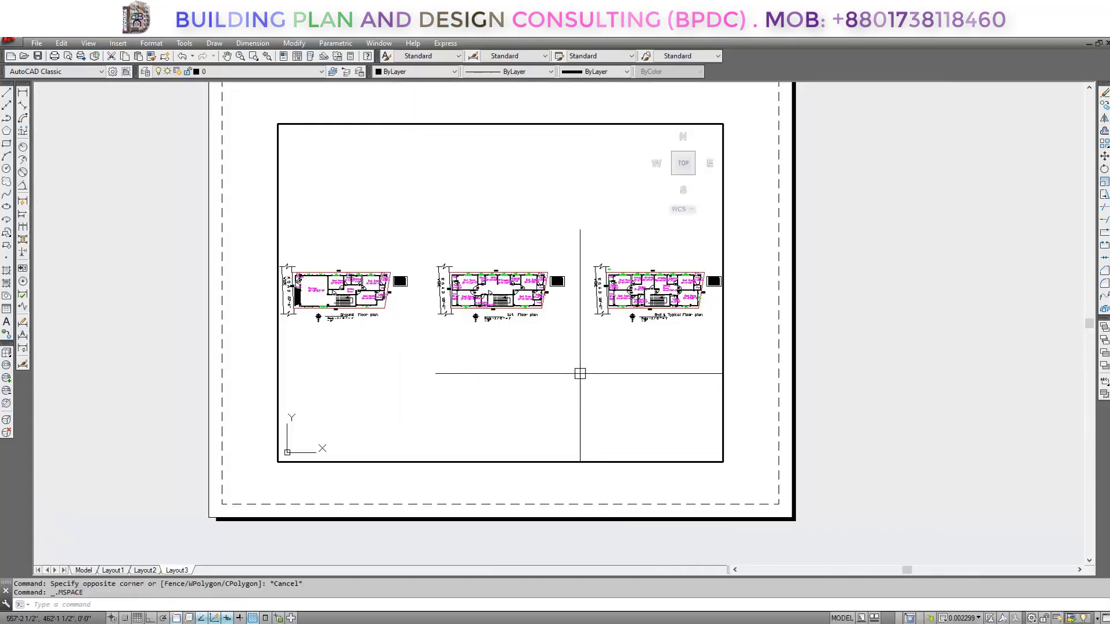
middle_click_drag(562, 342, 513, 395)
scroll(491, 380, "up", 4)
middle_click_drag(427, 348, 579, 380)
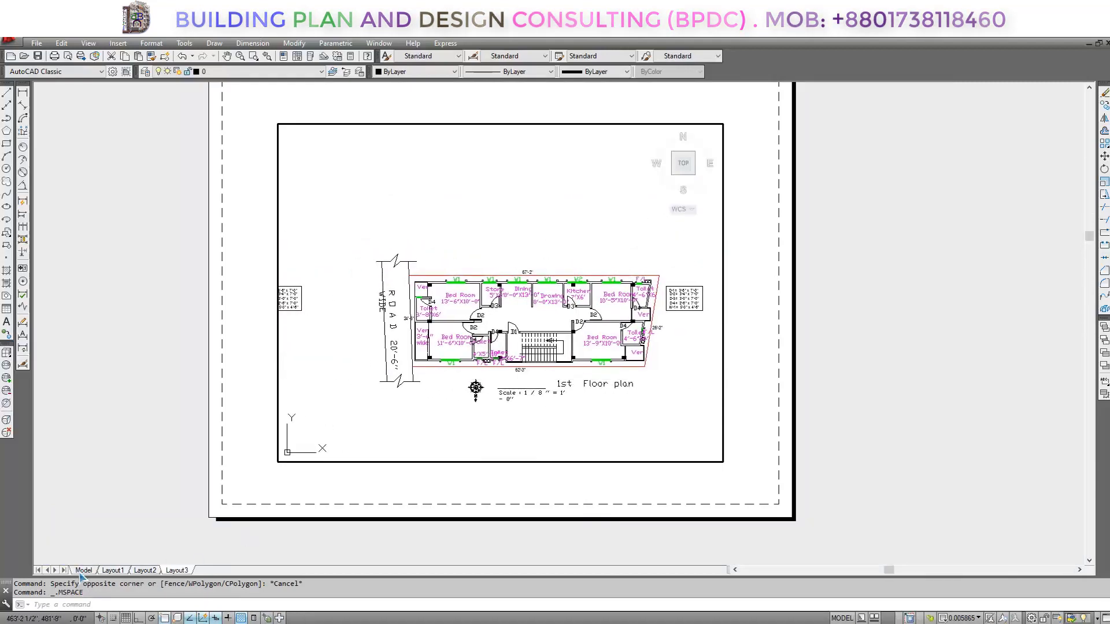
scroll(580, 370, "up", 2)
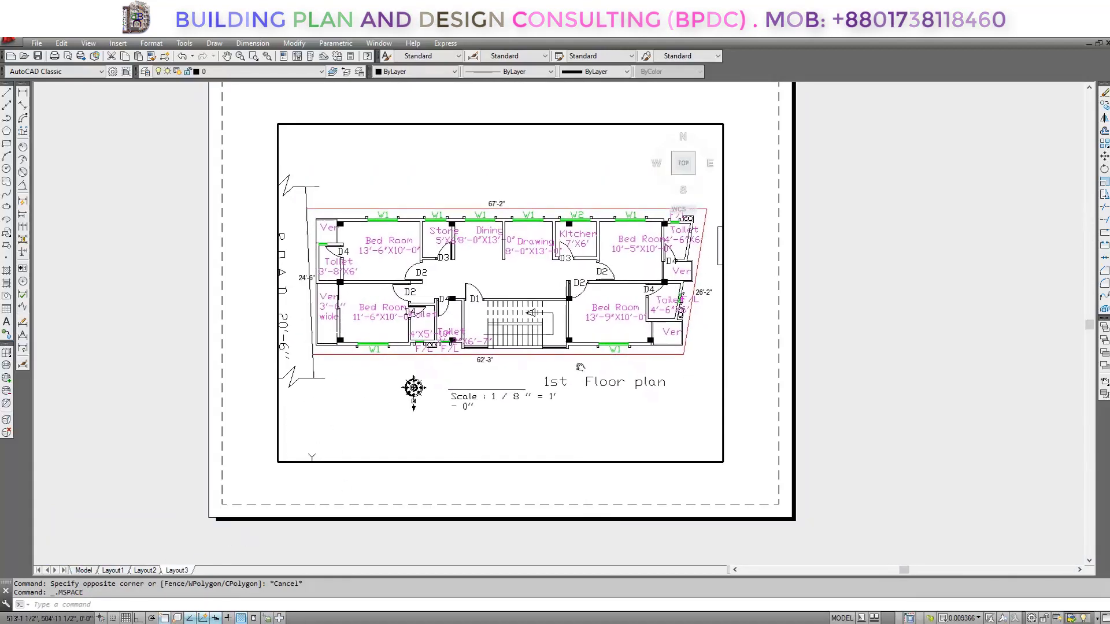
scroll(572, 385, "down", 2)
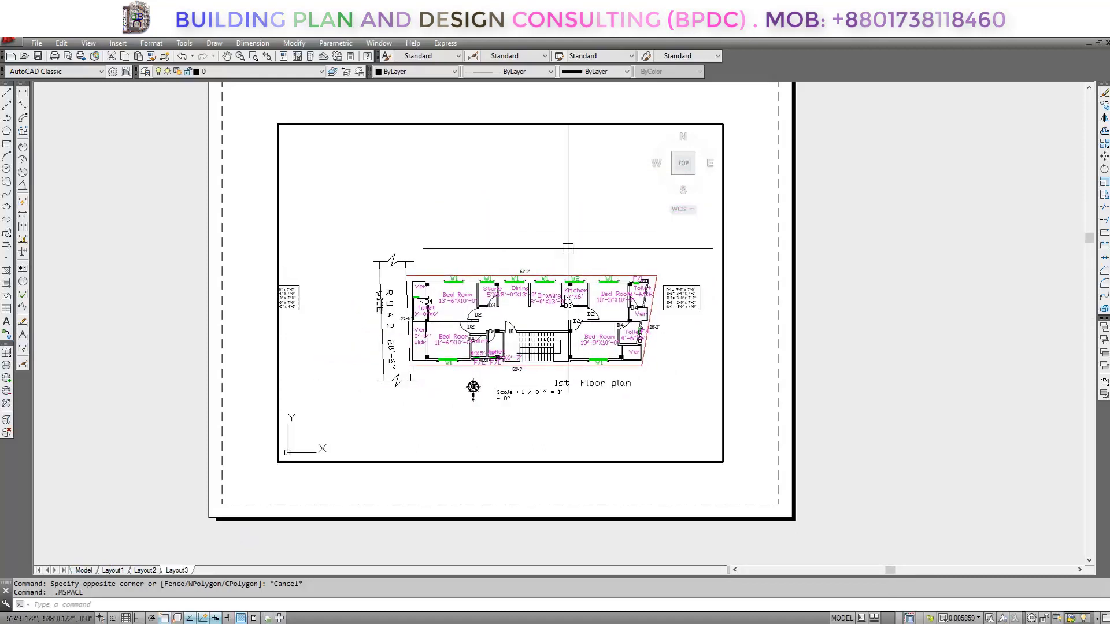
middle_click_drag(575, 254, 547, 221)
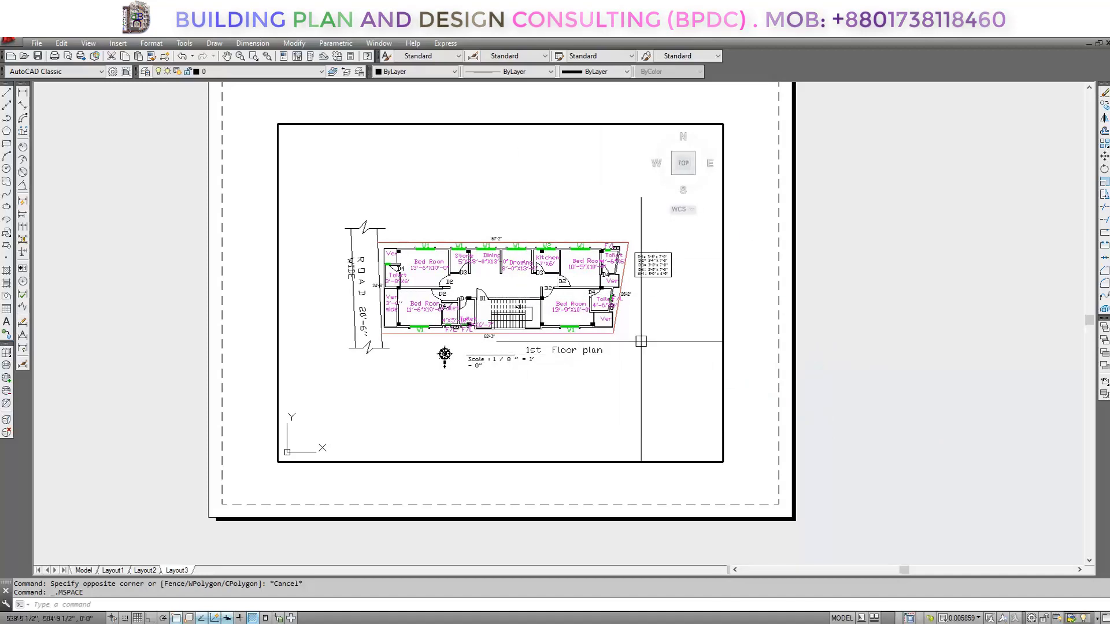
double_click(749, 353)
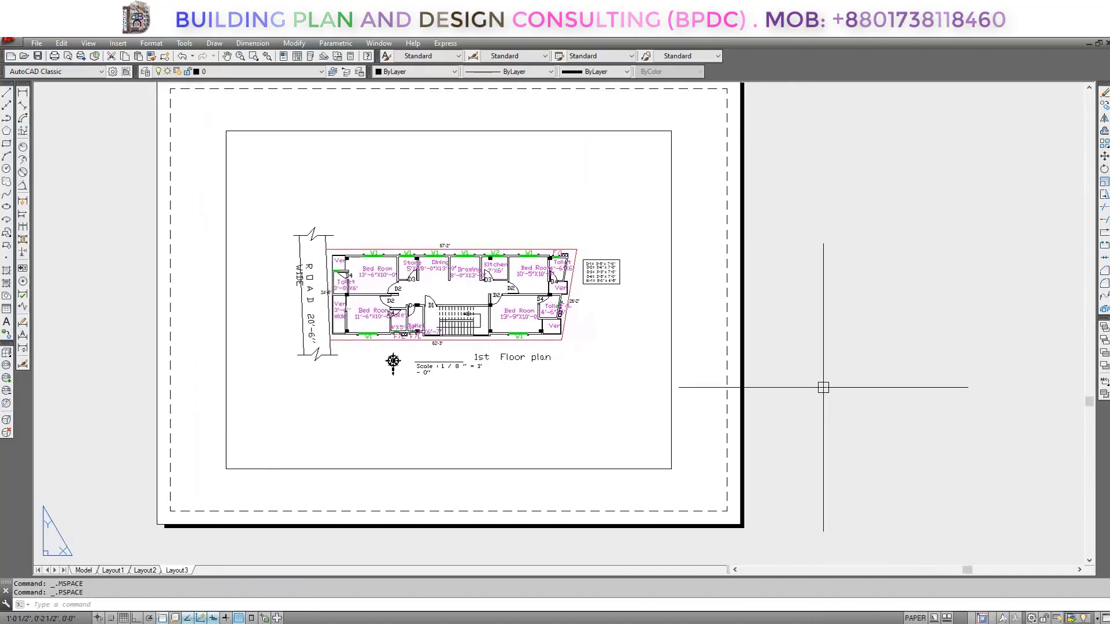
Step: Shrink the viewport from its lower right corner so it covers about the left half of the sheet
left_click(671, 469)
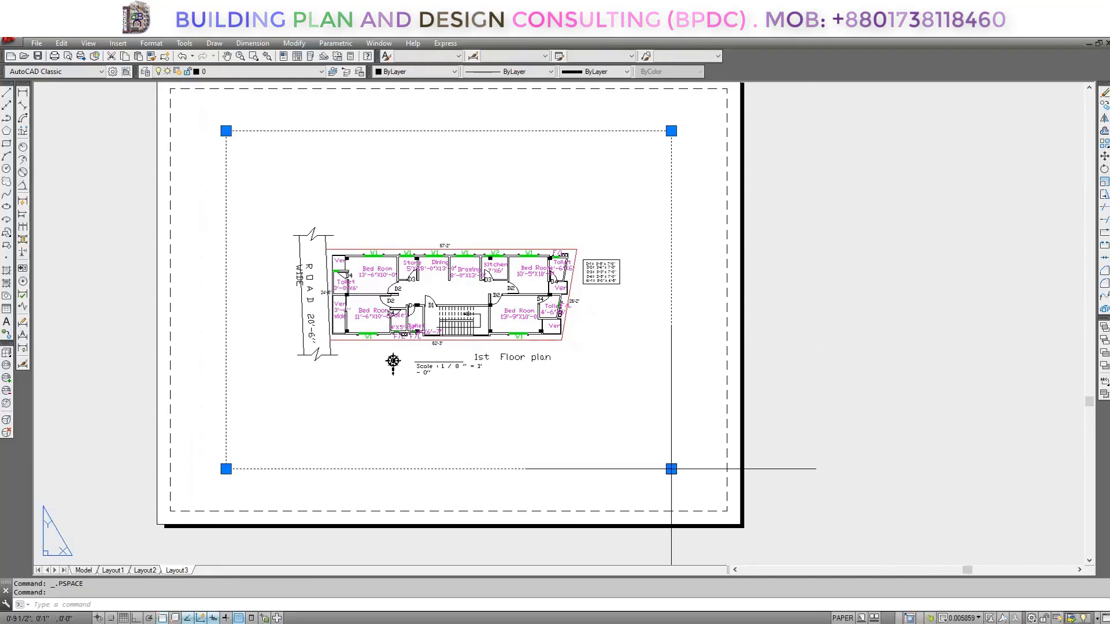
left_click(671, 469)
left_click(468, 447)
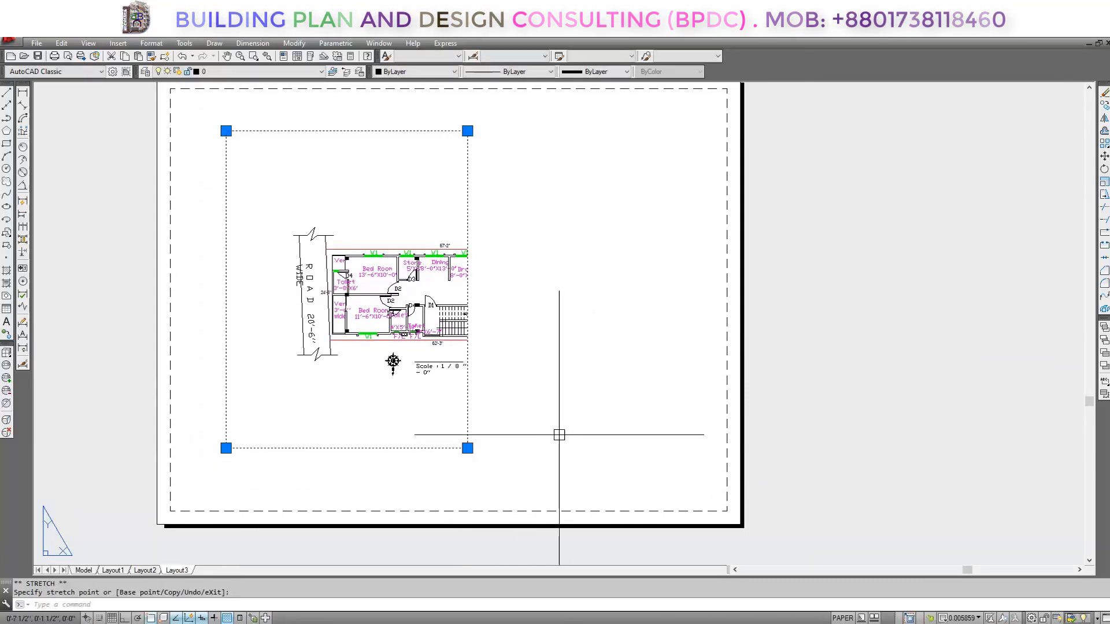
Step: Shift the 1st floor plan slightly left and down within the narrowed viewport, and return to paper space
double_click(352, 215)
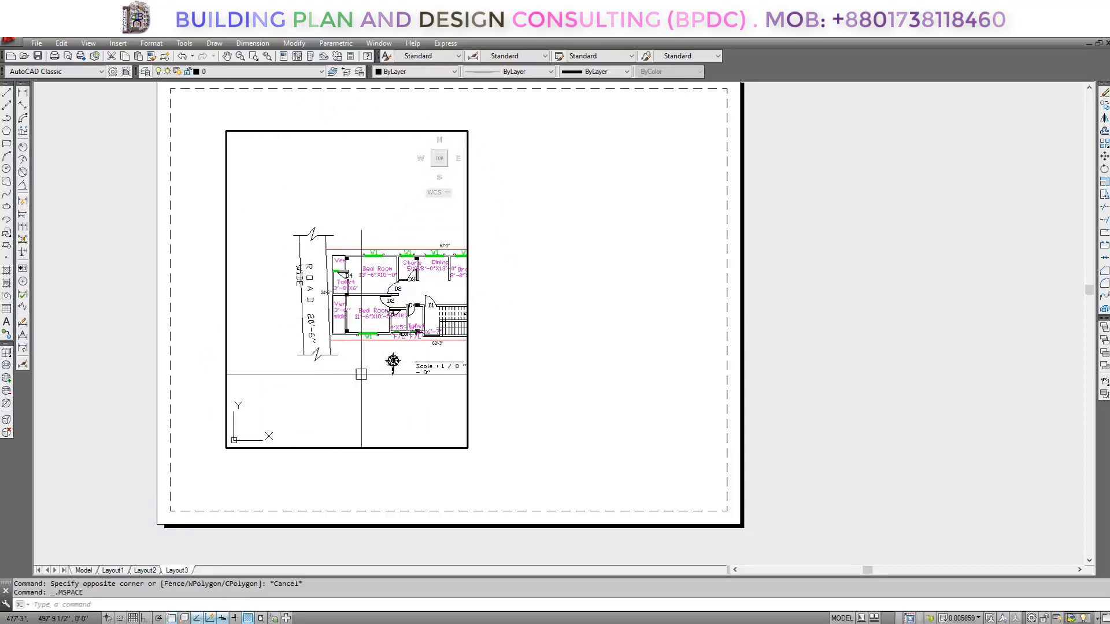
double_click(515, 304)
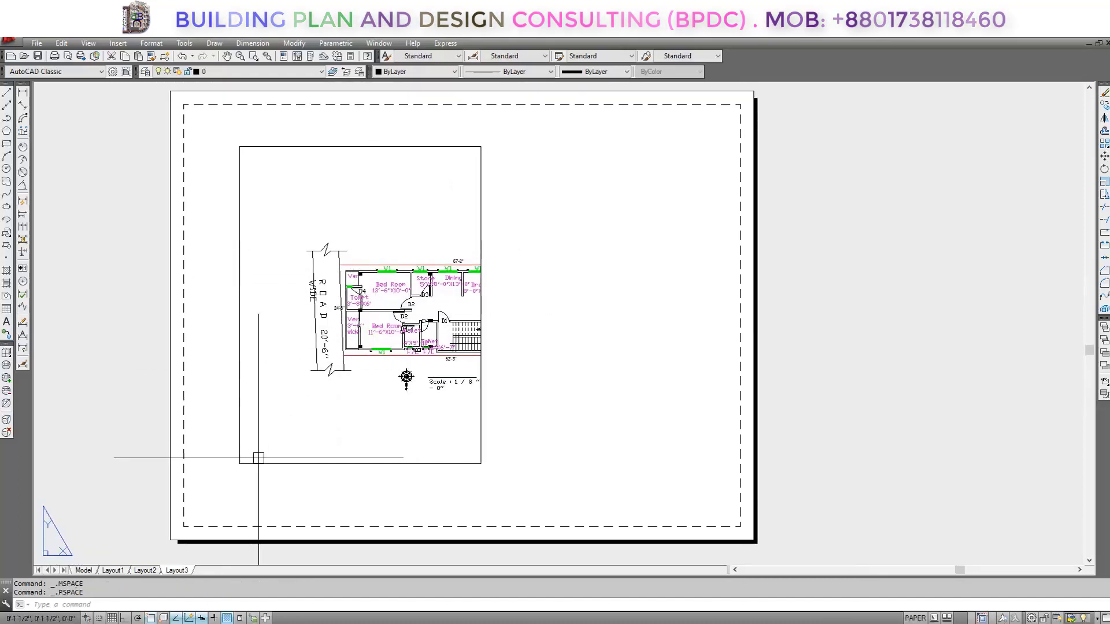
double_click(397, 248)
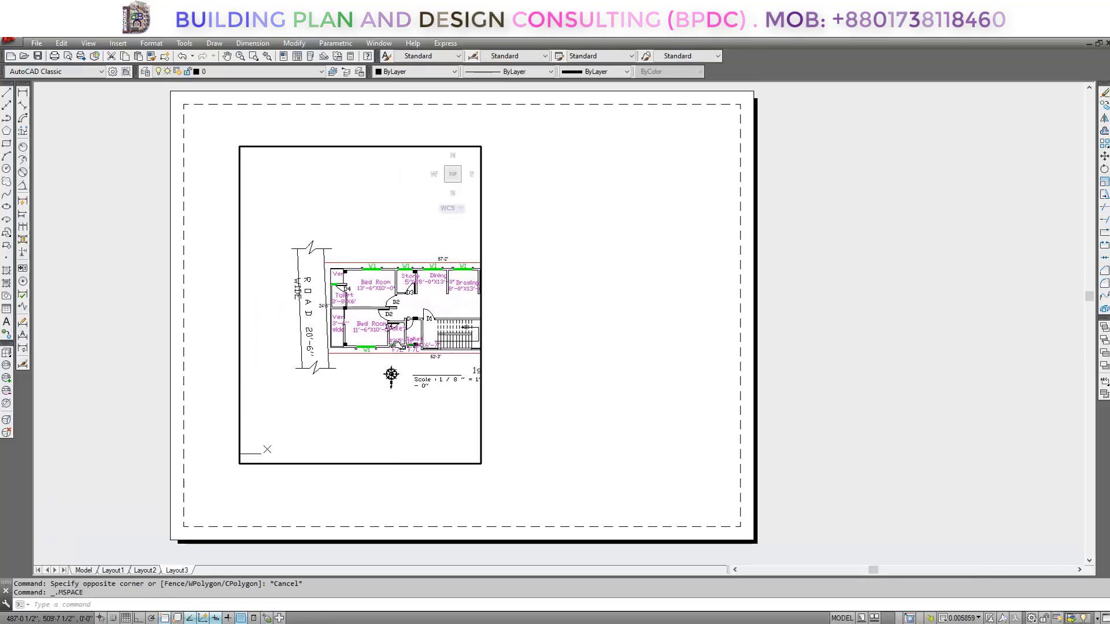
middle_click_drag(399, 345, 379, 357)
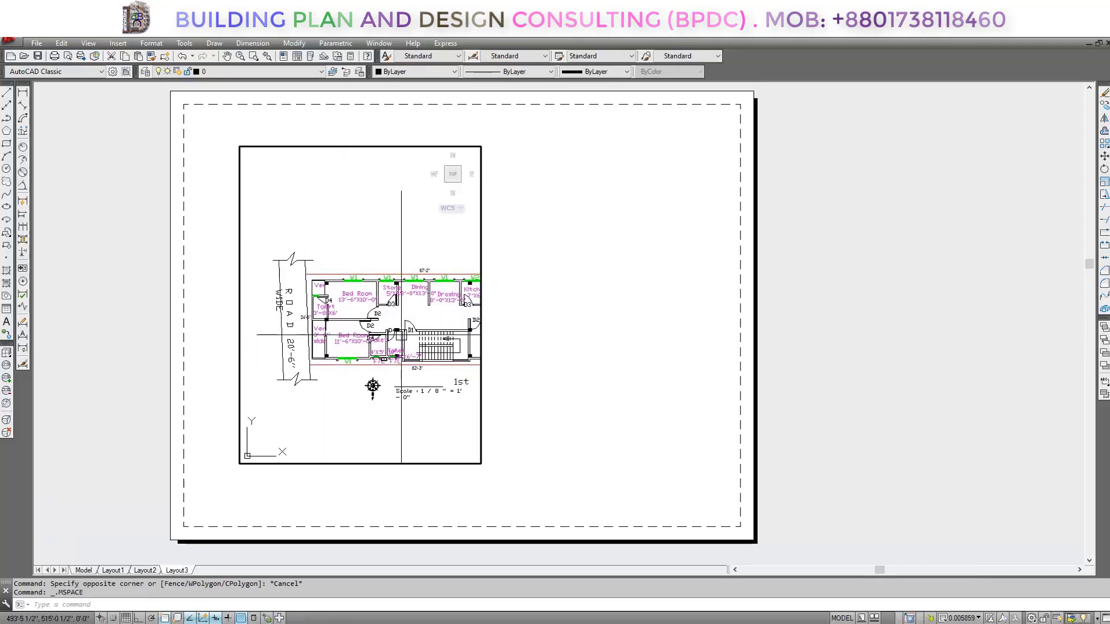
double_click(537, 285)
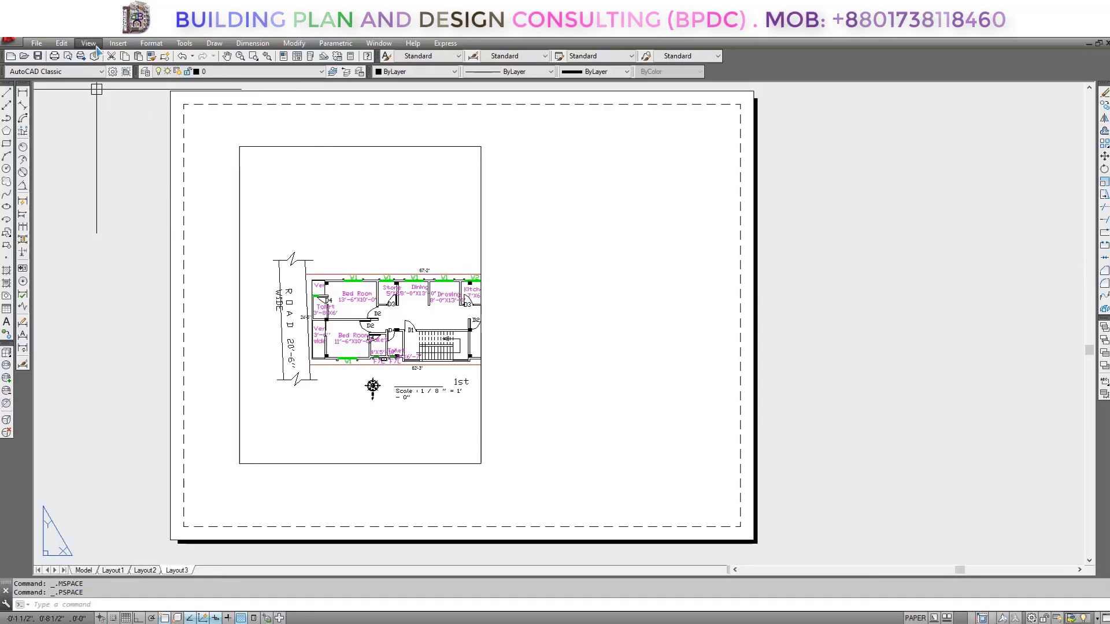
left_click(36, 43)
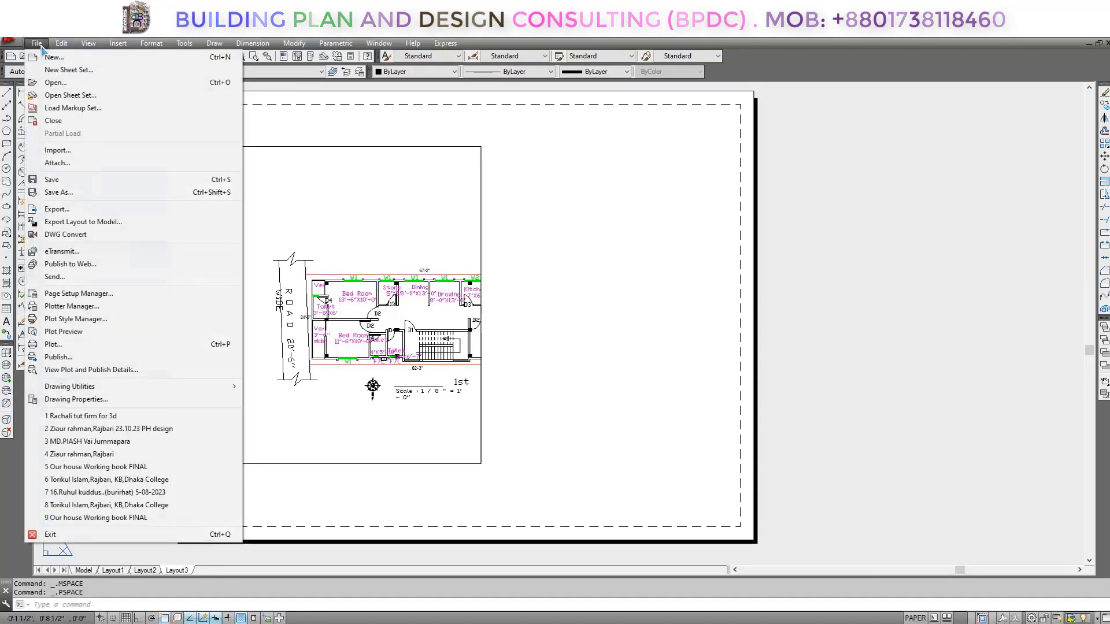
left_click(568, 149)
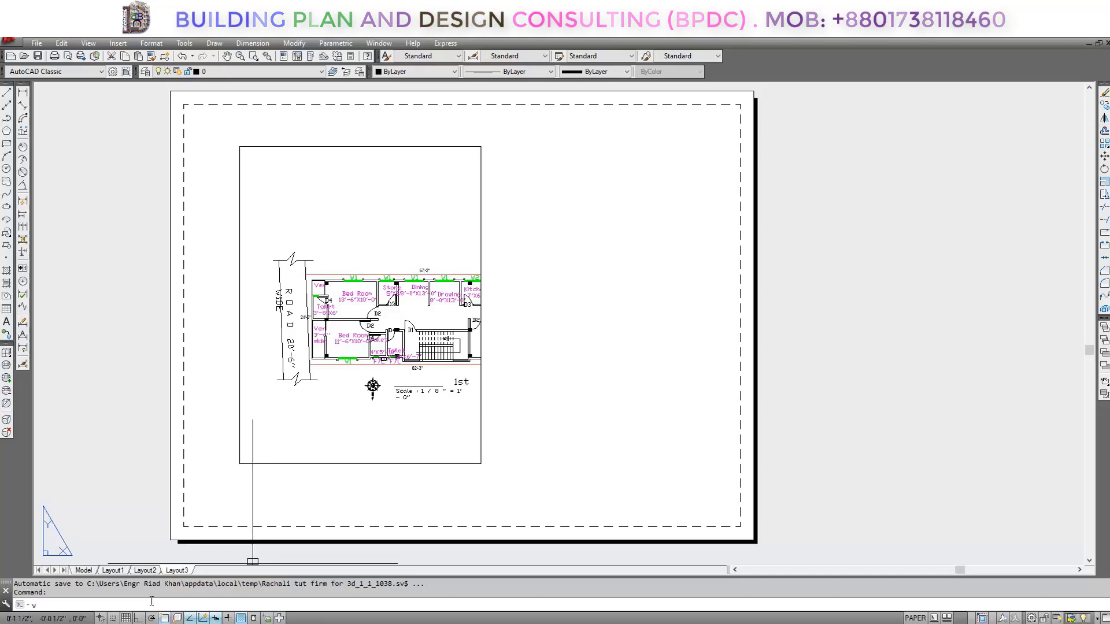
Step: Start the VIEWPORTS command and preview the Single, Two: Horizontal, Three: Right and Two: Vertical arrangements
type("ewpo")
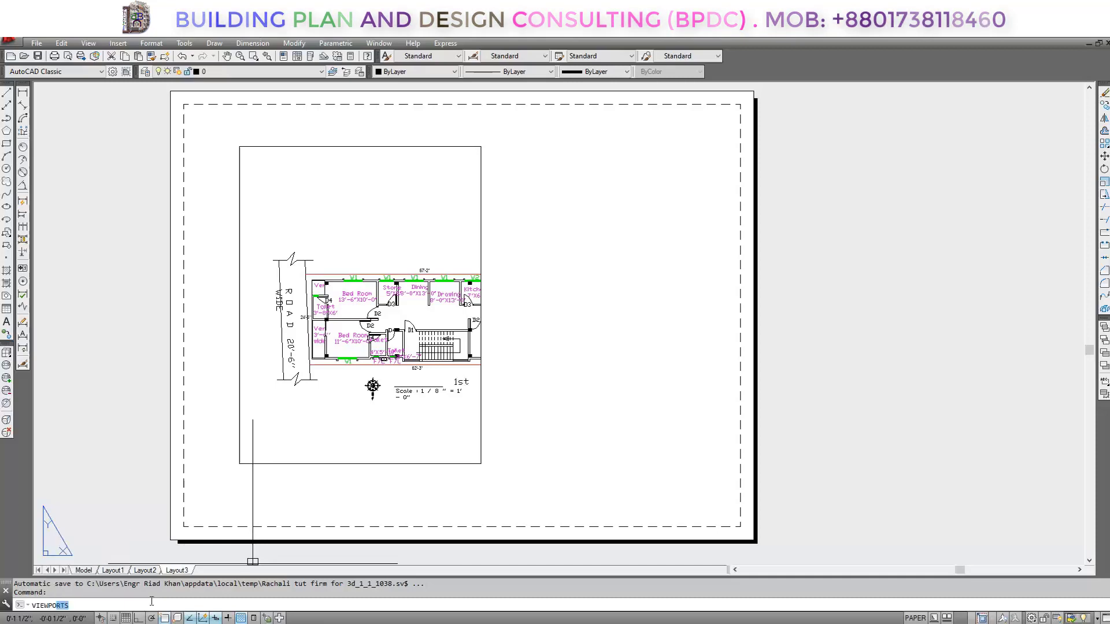
type("rt")
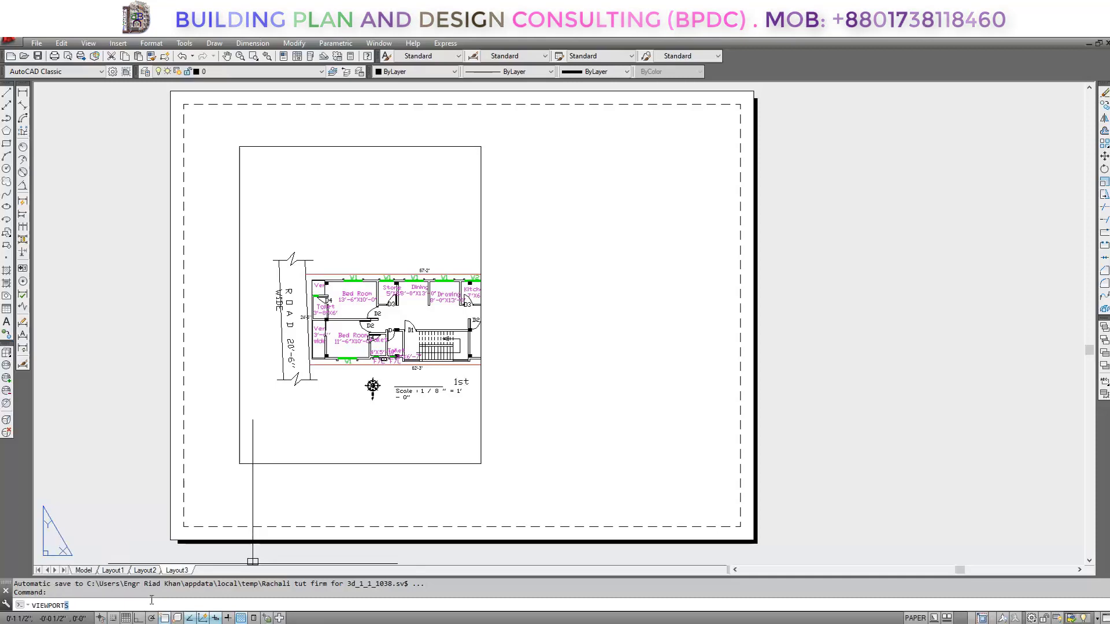
key("Return")
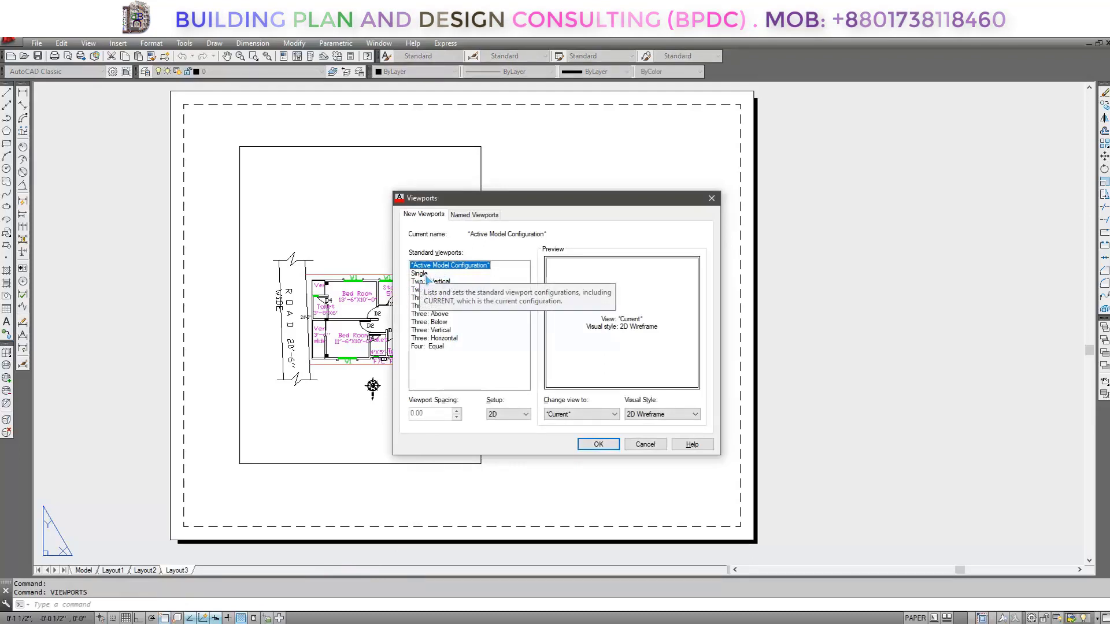
left_click(424, 277)
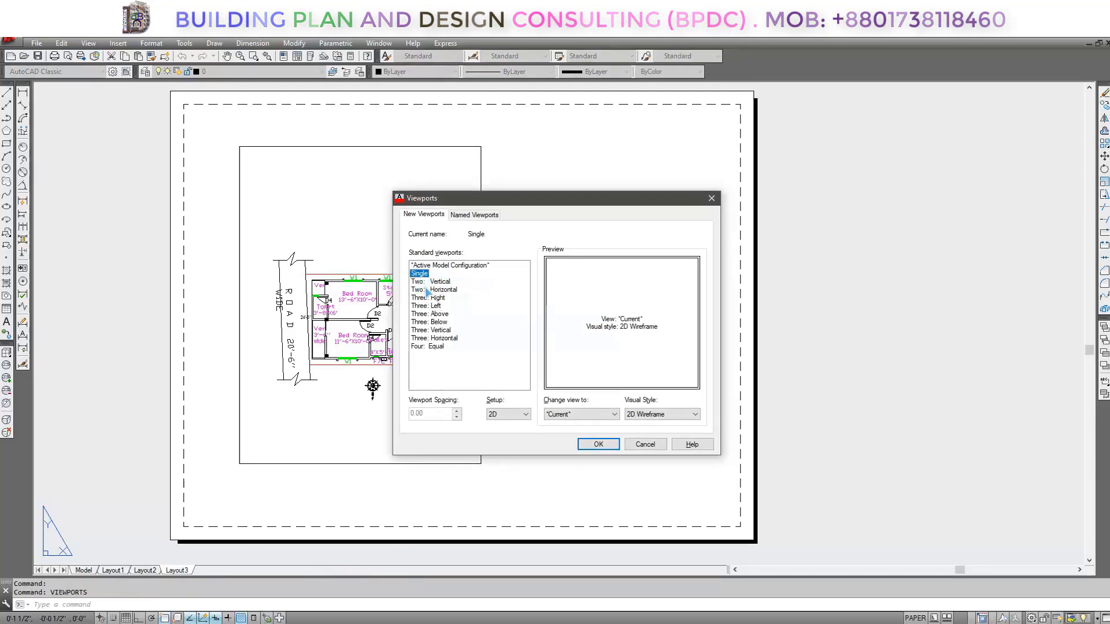
left_click(426, 284)
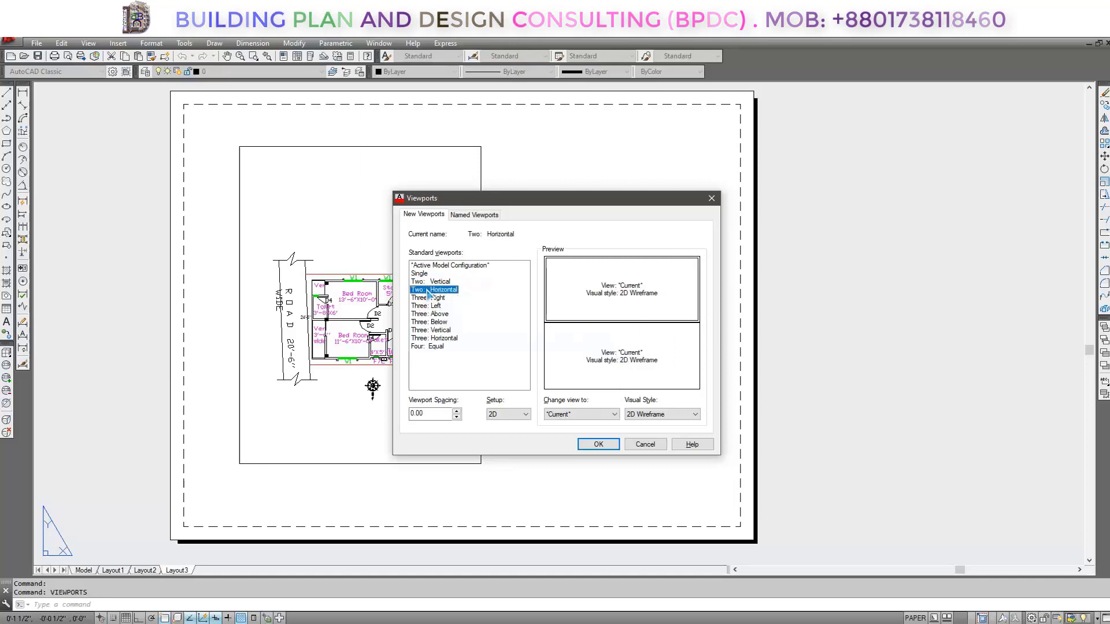
left_click(432, 297)
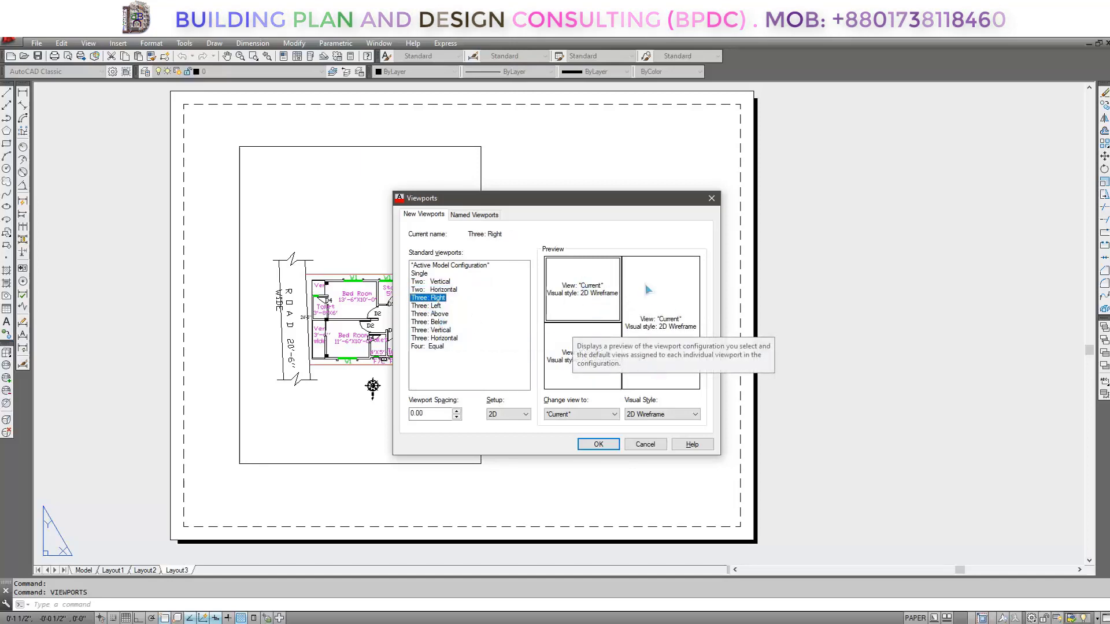
left_click(604, 347)
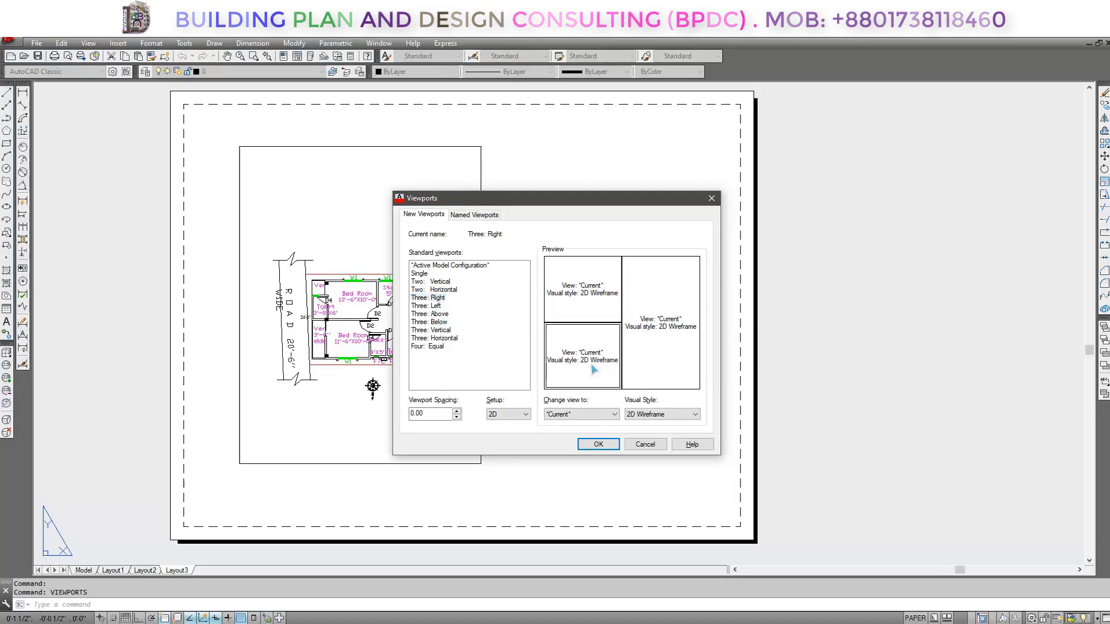
left_click(441, 284)
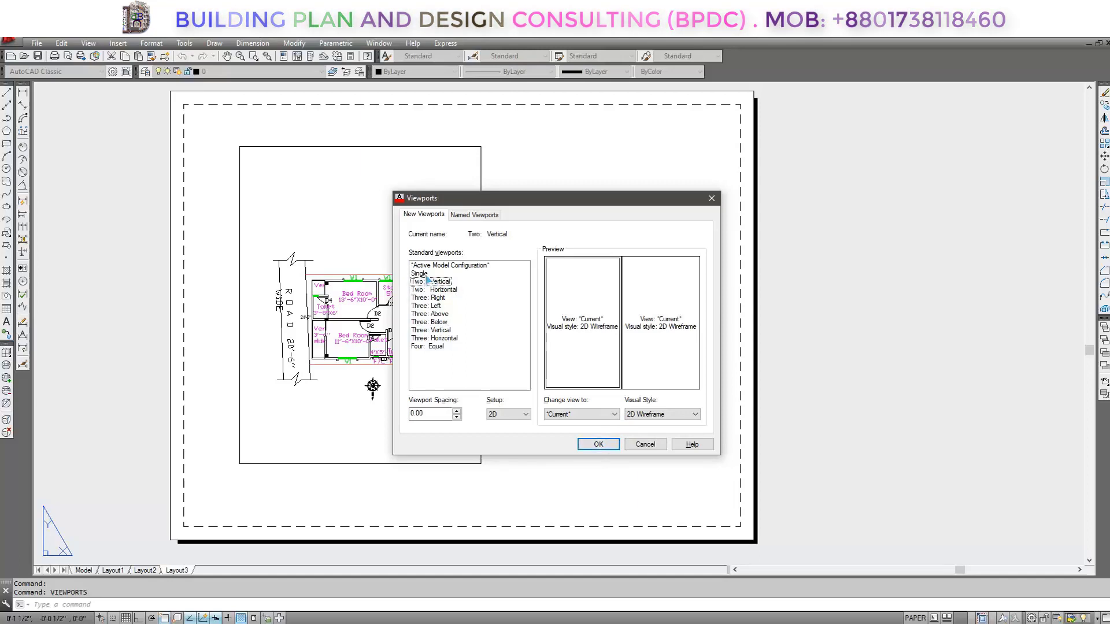
Step: Create a Single viewport in the empty area right of the existing one, at about the same height
left_click(426, 274)
left_click(599, 445)
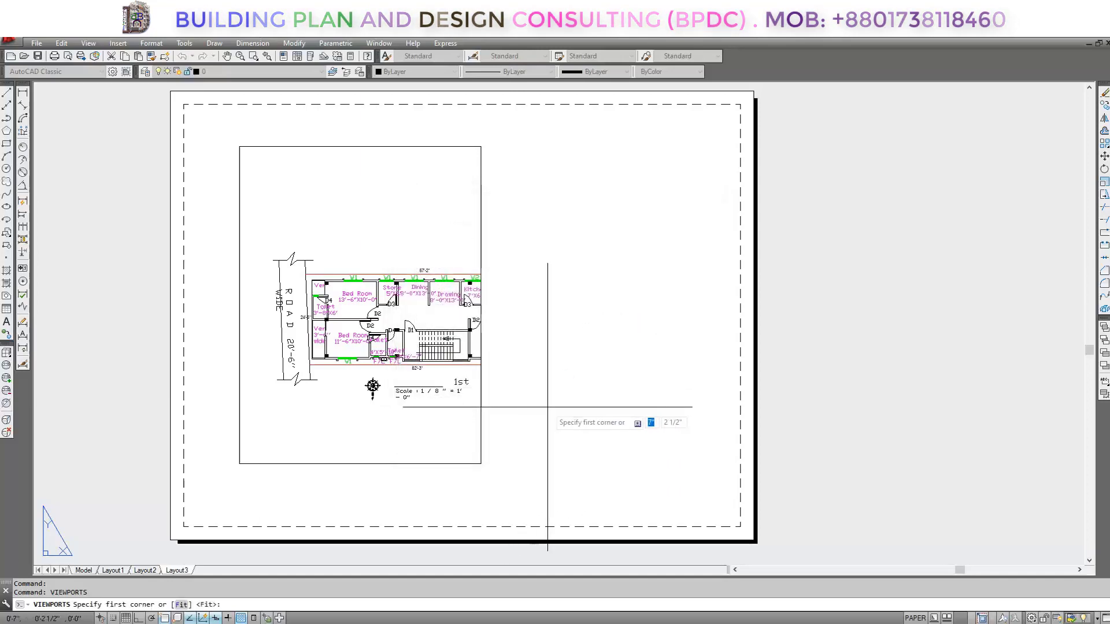
left_click(503, 152)
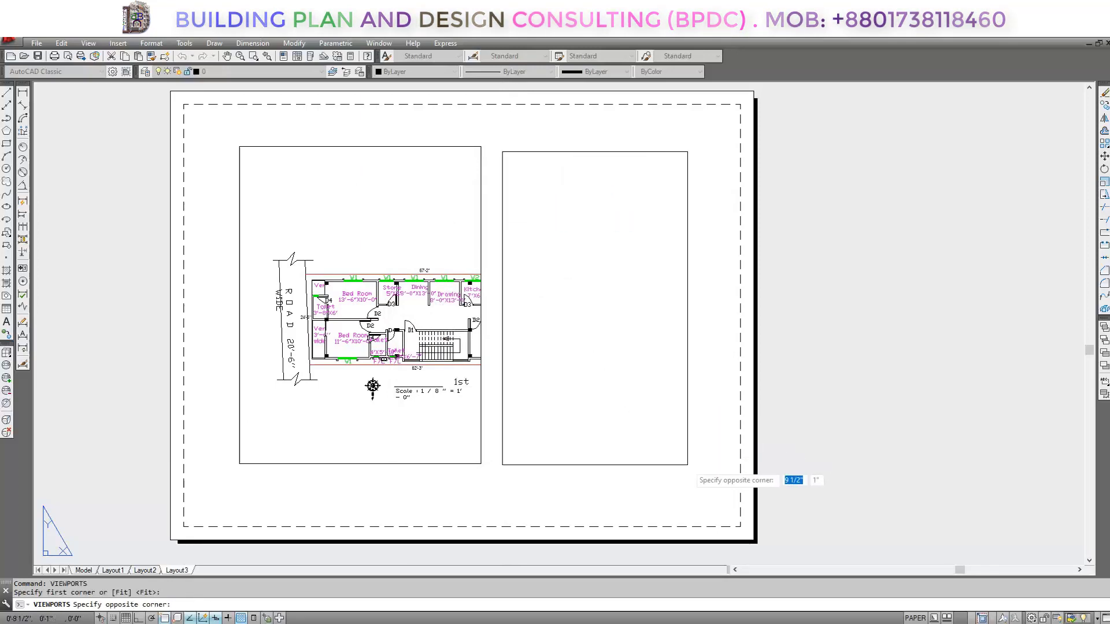
left_click(715, 477)
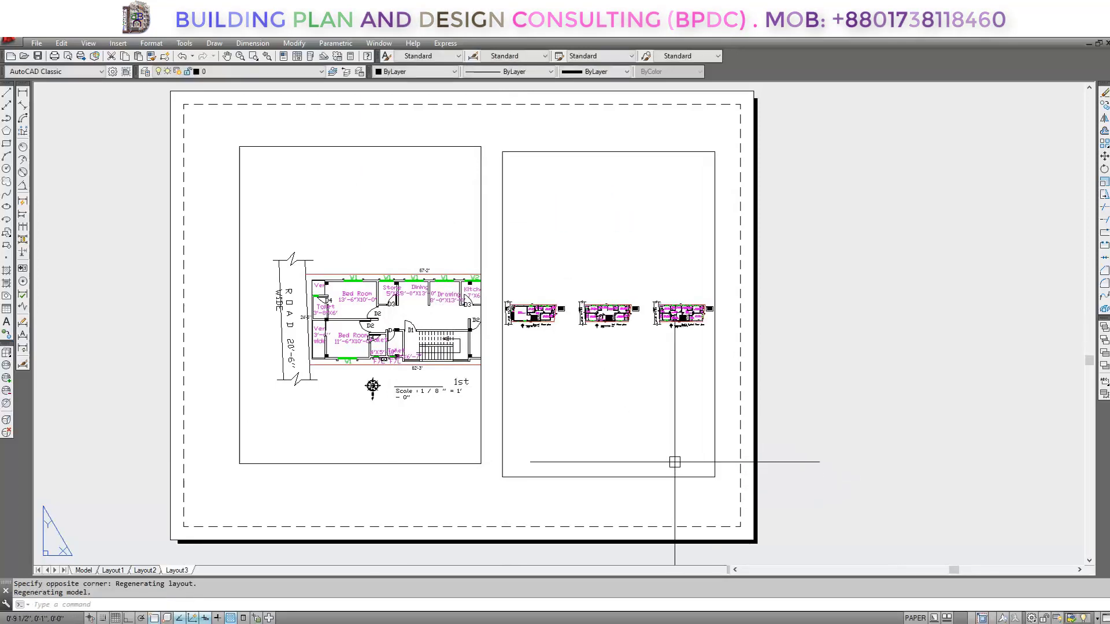
Step: Enlarge and position the Ground Floor plan inside the new viewport, and return to paper space
double_click(590, 367)
middle_click_drag(589, 367, 637, 357)
double_click(727, 368)
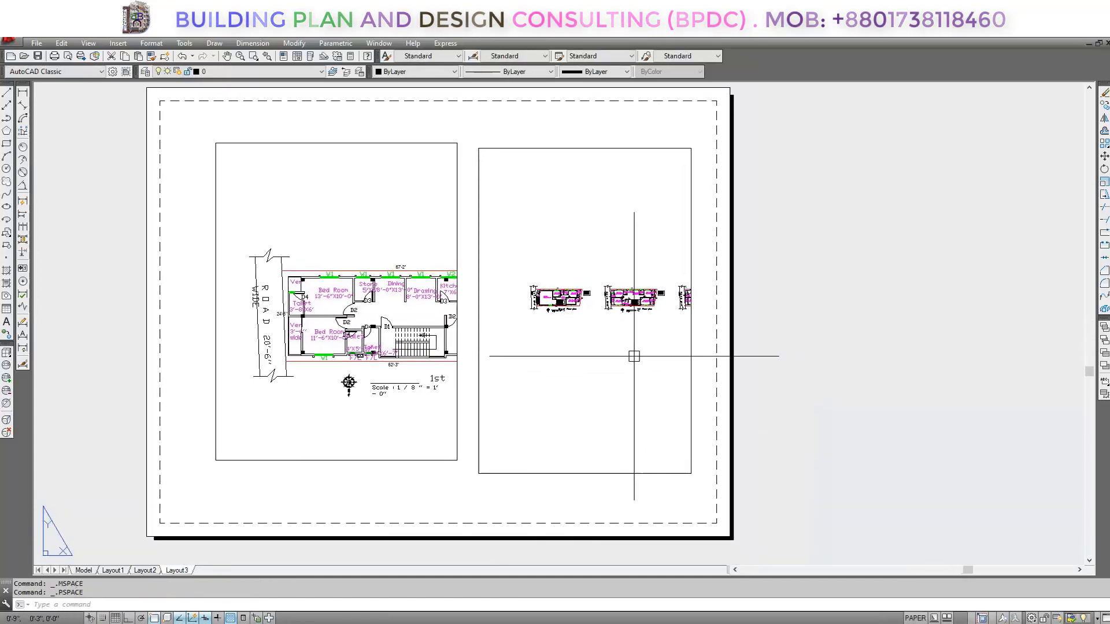
double_click(600, 357)
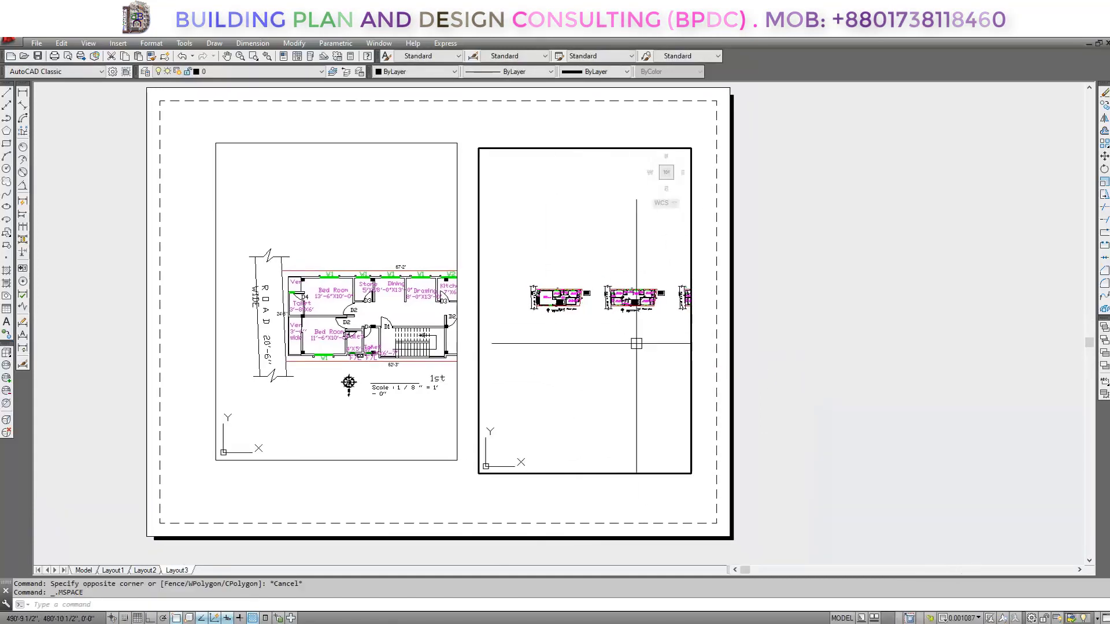
scroll(587, 317, "up", 6)
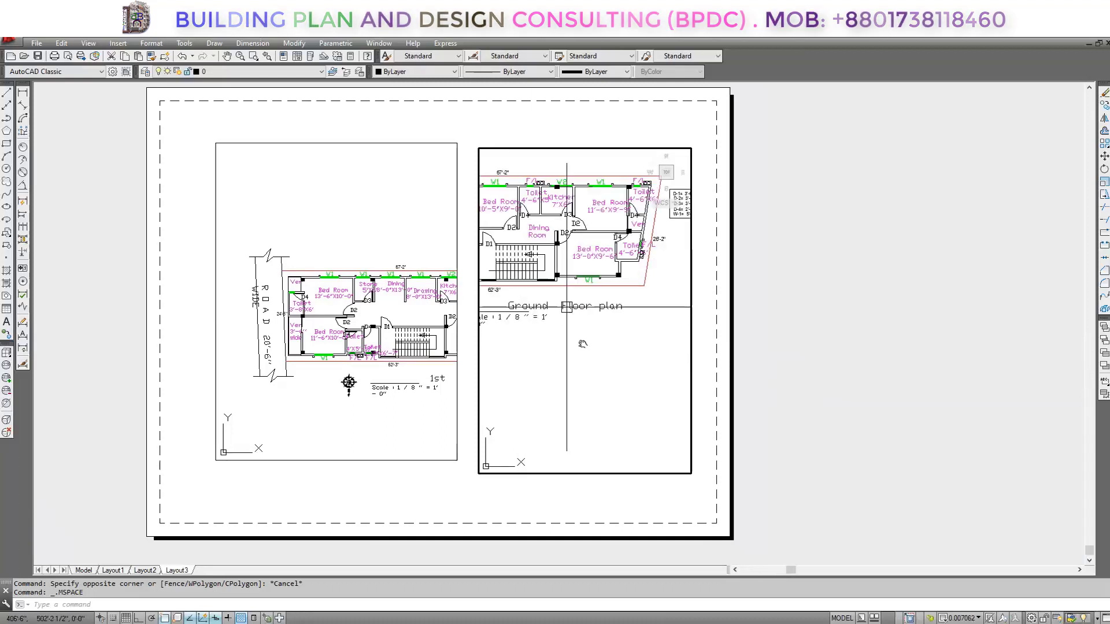
middle_click_drag(636, 254, 657, 396)
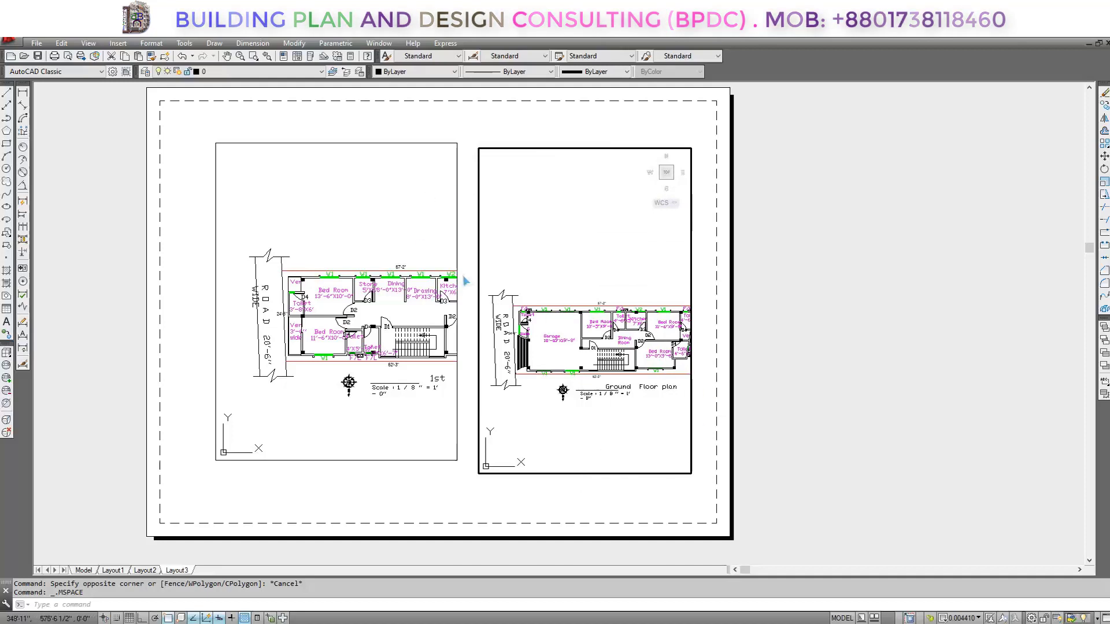
double_click(497, 139)
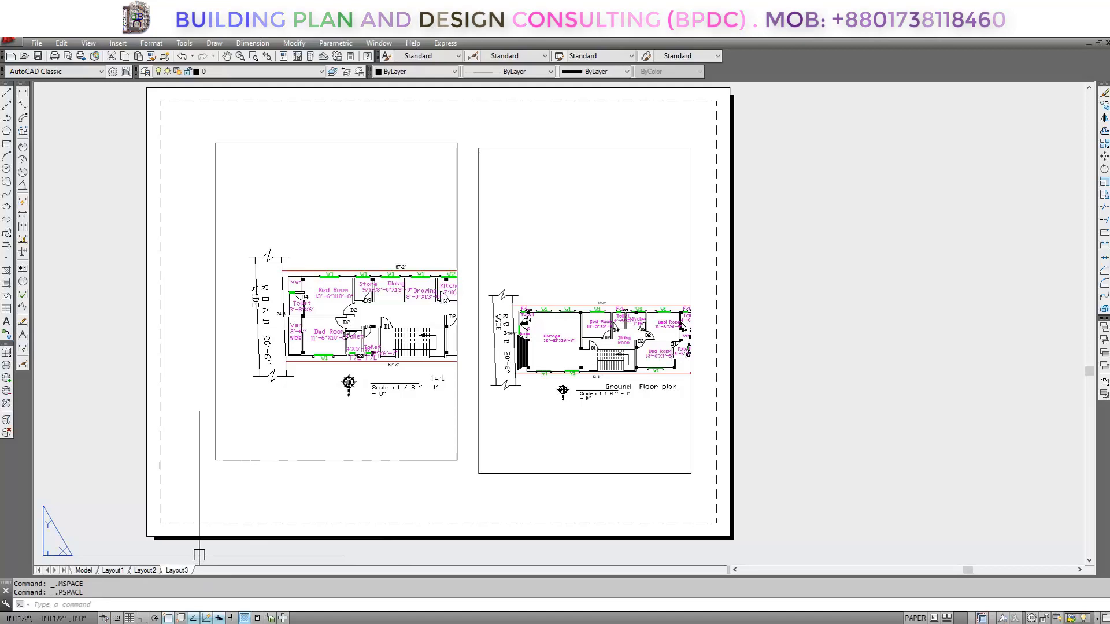
Step: Move both floor plan viewports together off the sheet, into the empty area to its left
scroll(587, 409, "down", 4)
scroll(572, 366, "up", 2)
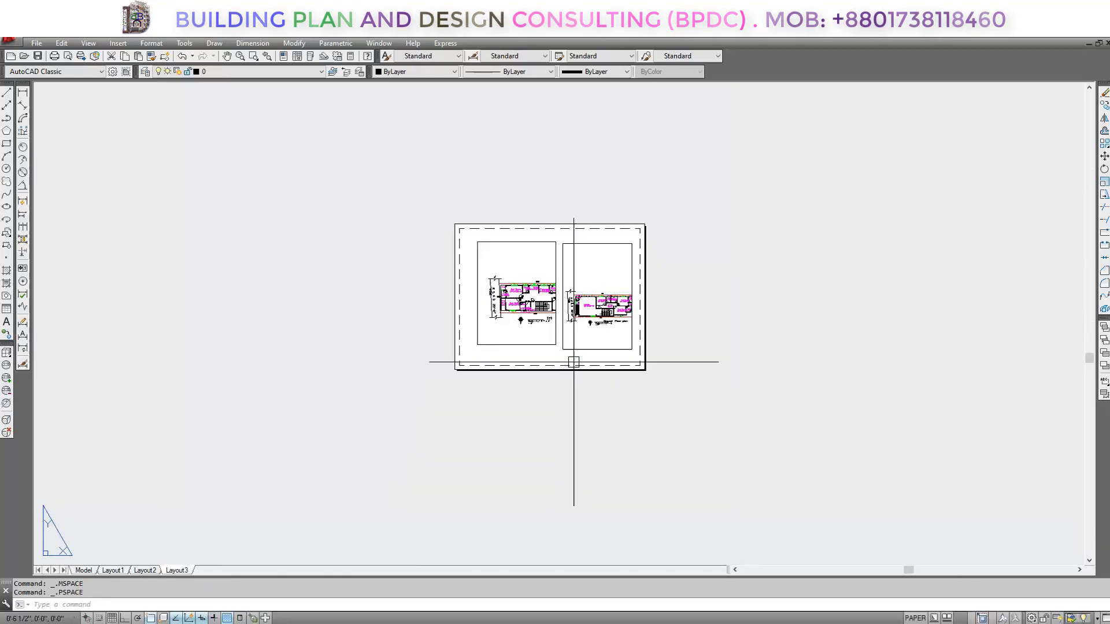
left_click(658, 211)
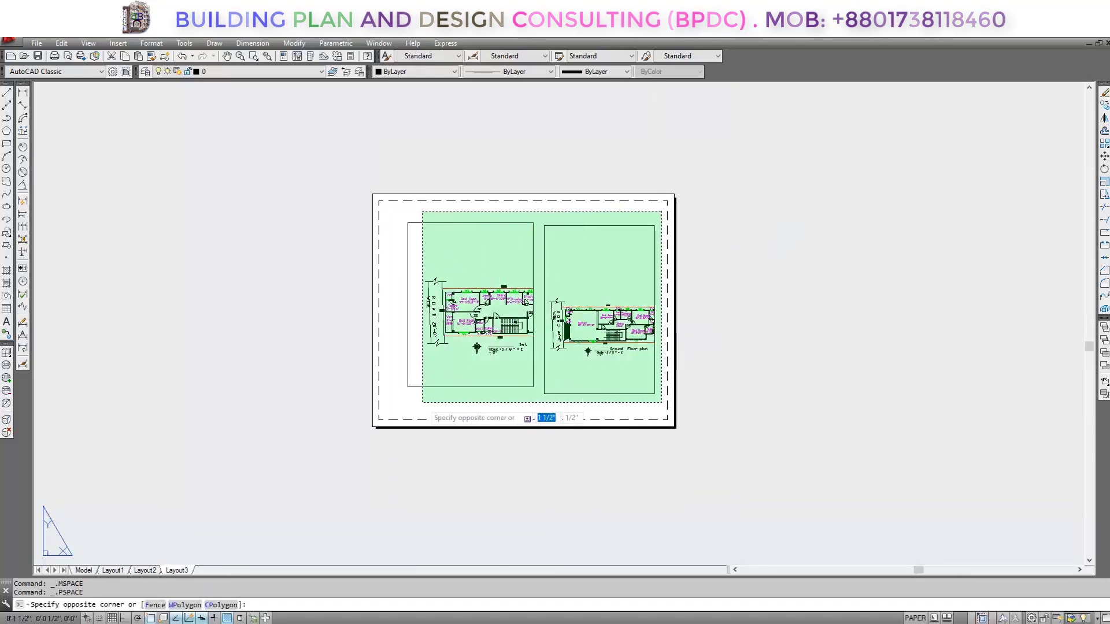
left_click(266, 425)
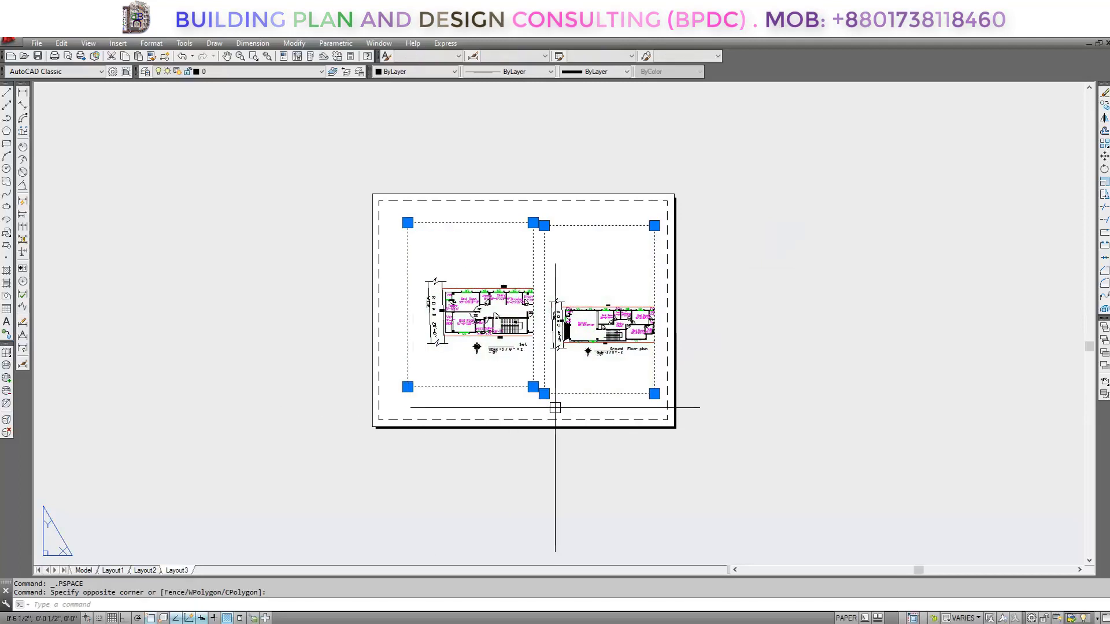
key("Return")
left_click(655, 401)
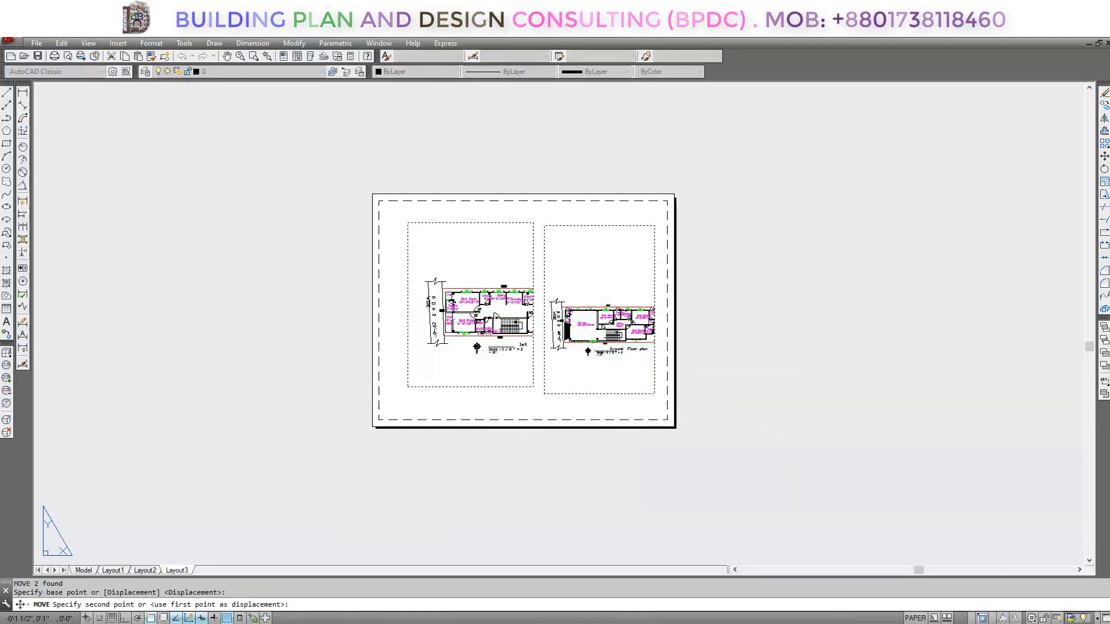
left_click(343, 407)
middle_click_drag(343, 408, 386, 420)
key("Escape")
Step: Move only the Ground Floor viewport back onto the sheet, with its base near the sheet's lower-left corner
left_click(391, 186)
left_click(269, 427)
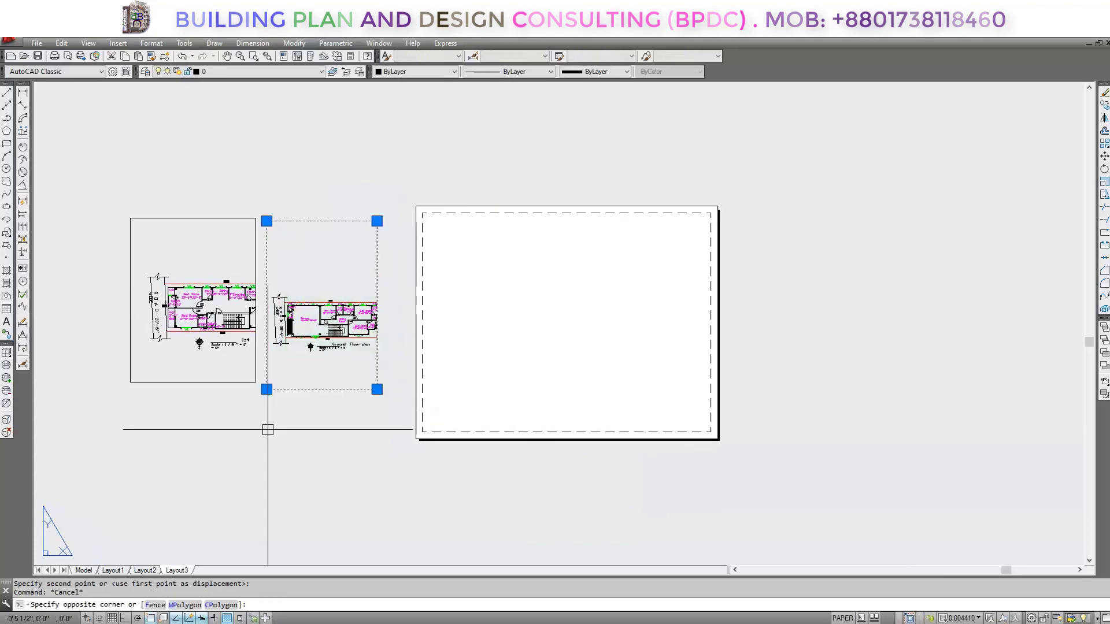
left_click(374, 424)
left_click(374, 424)
type("m")
key("Return")
left_click(376, 381)
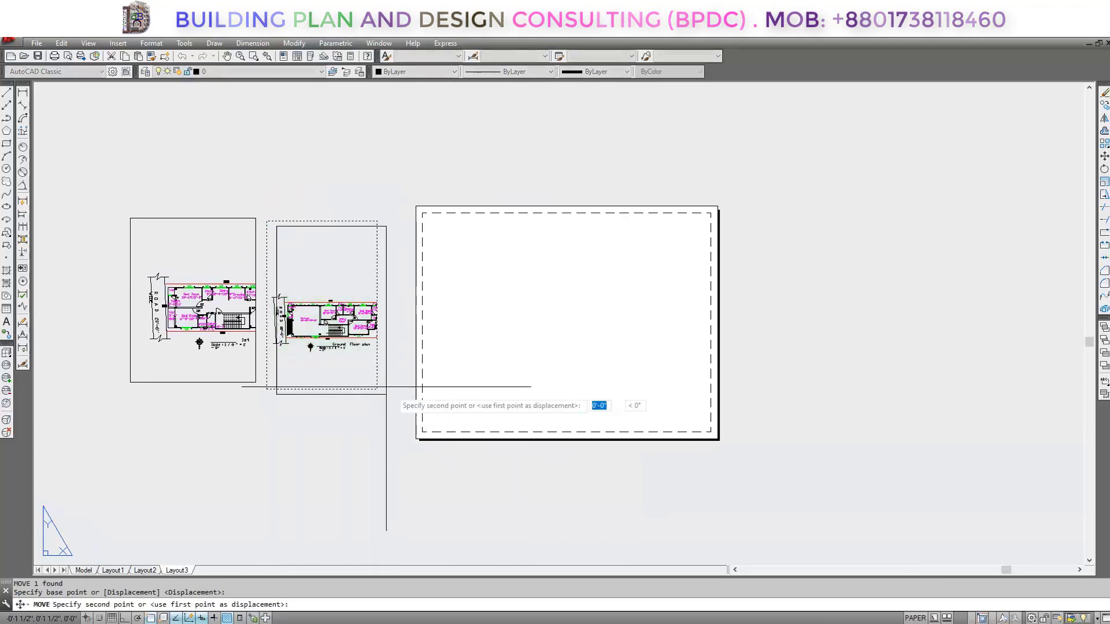
left_click(530, 432)
middle_click_drag(612, 455, 536, 409)
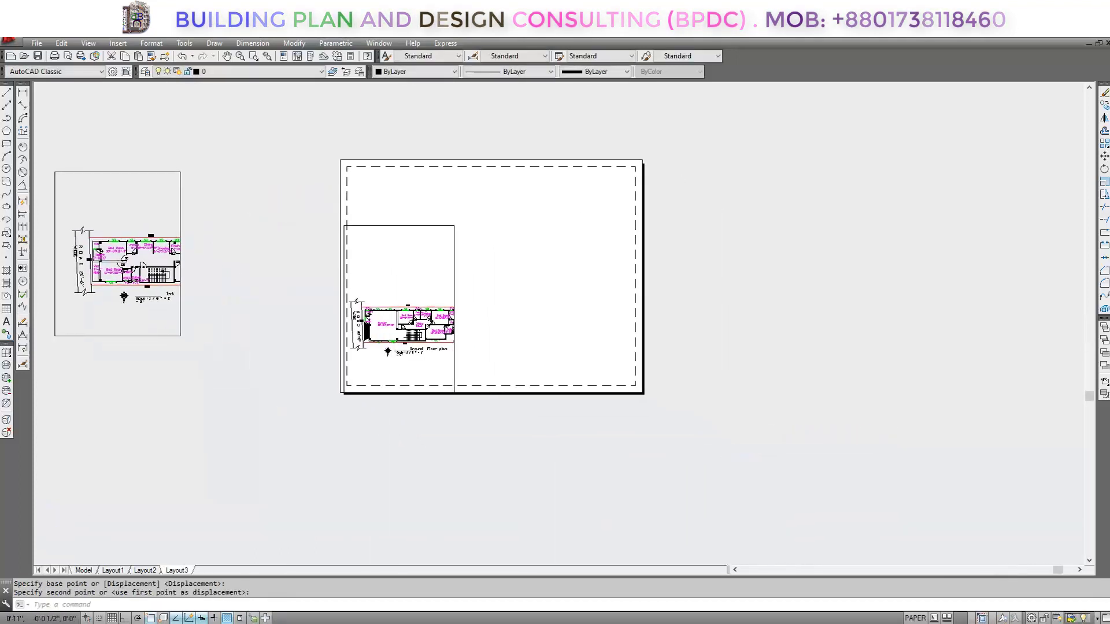
Step: Modify the page setup of Layout3 and choose Microsoft Print to PDF as its plotter
middle_click_drag(216, 278, 470, 379)
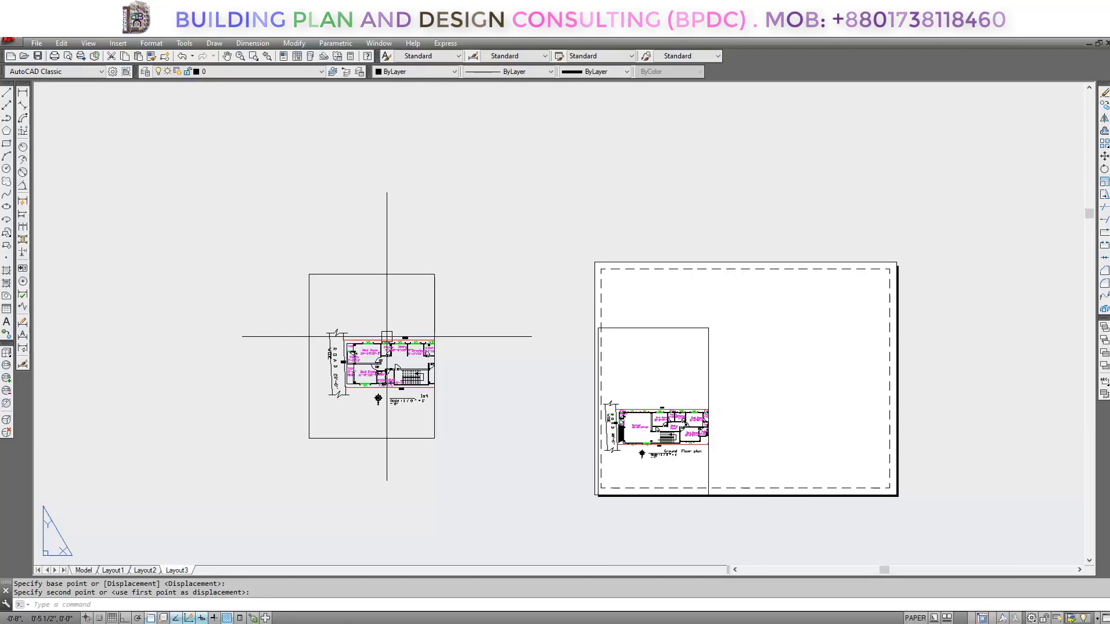
middle_click_drag(817, 433, 663, 398)
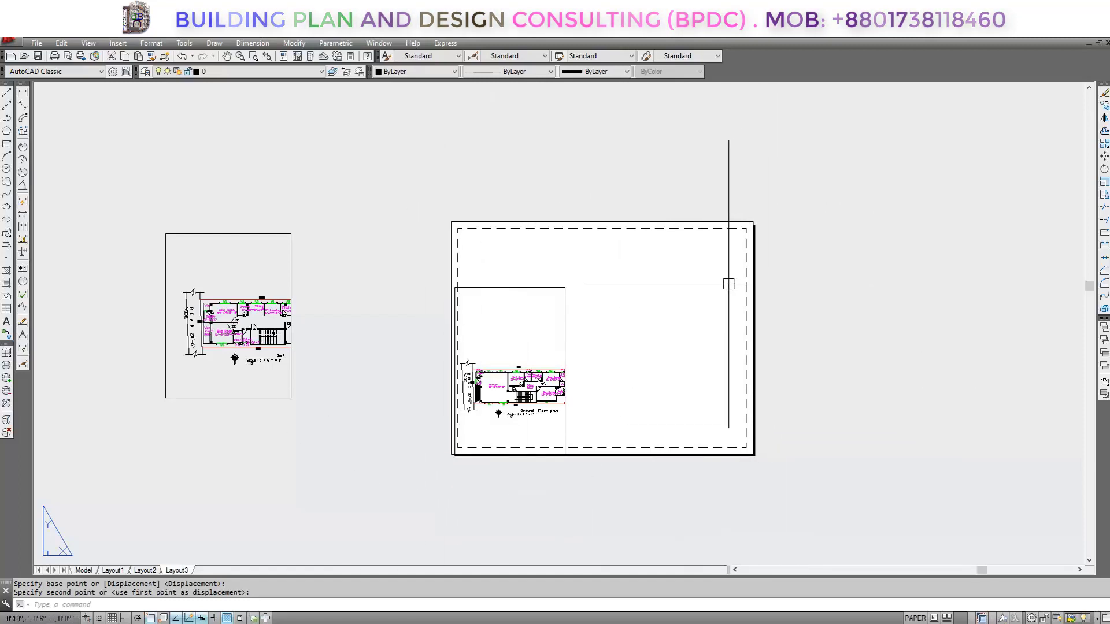
right_click(186, 572)
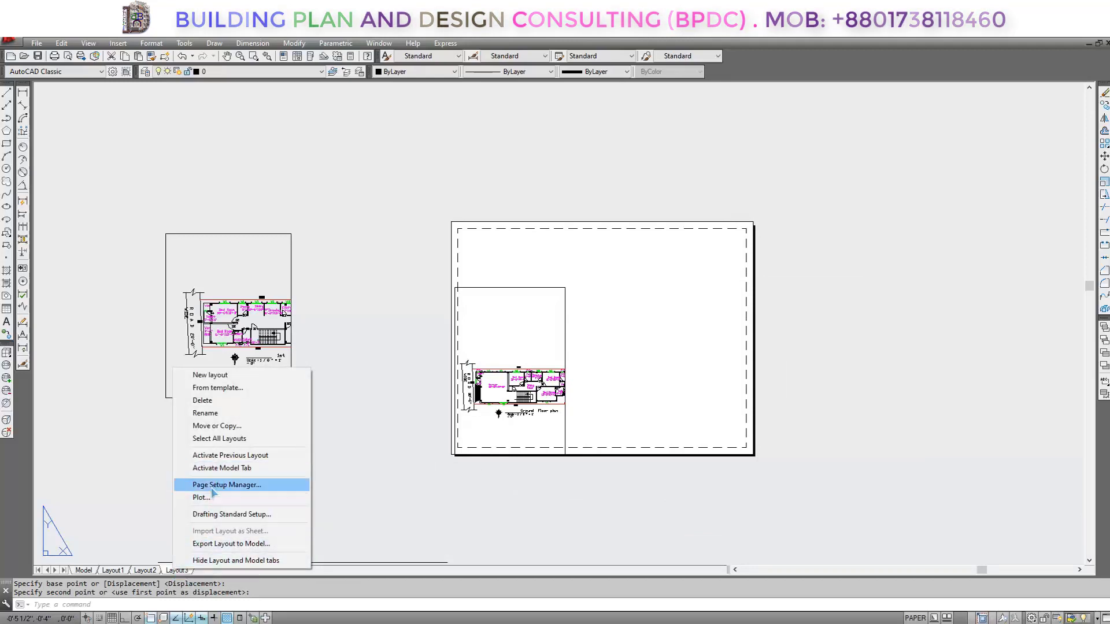
left_click(213, 485)
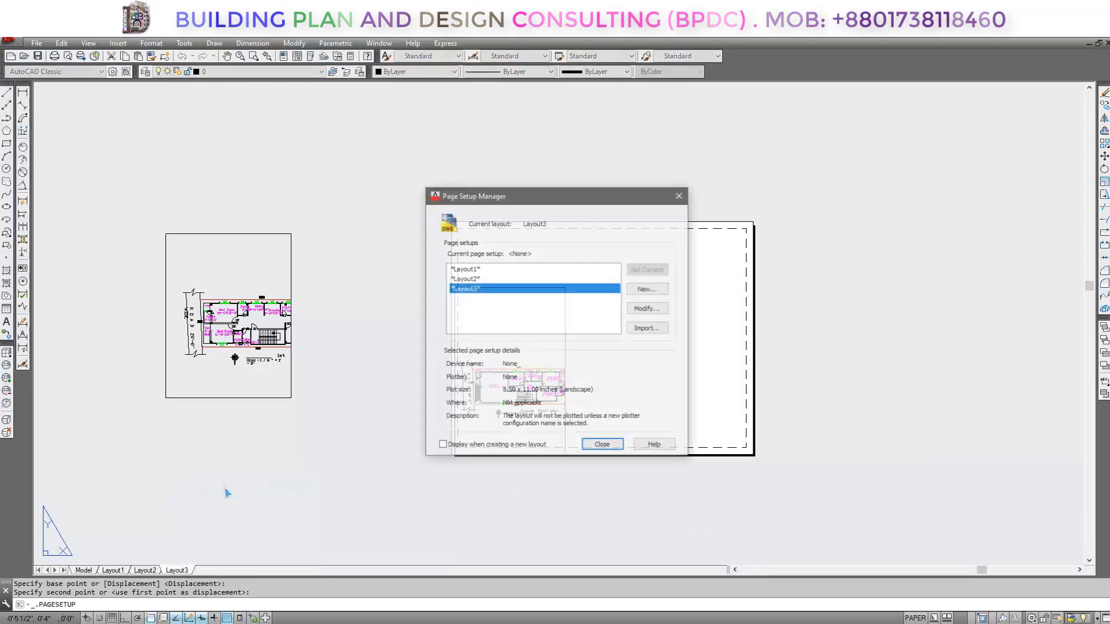
left_click(648, 310)
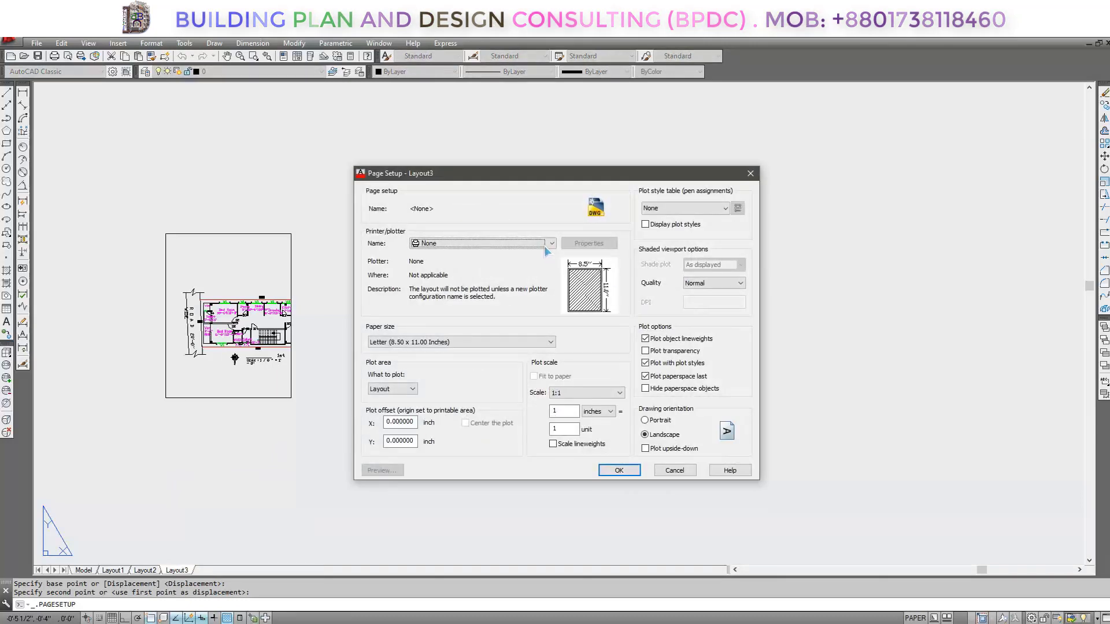
left_click(548, 245)
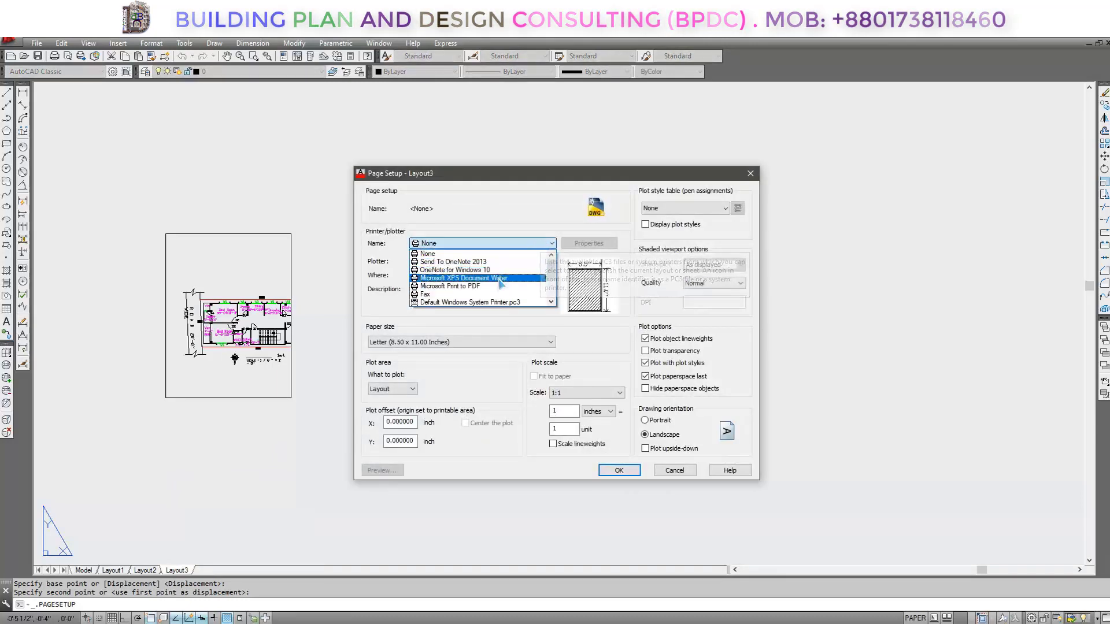
scroll(499, 280, "down", 2)
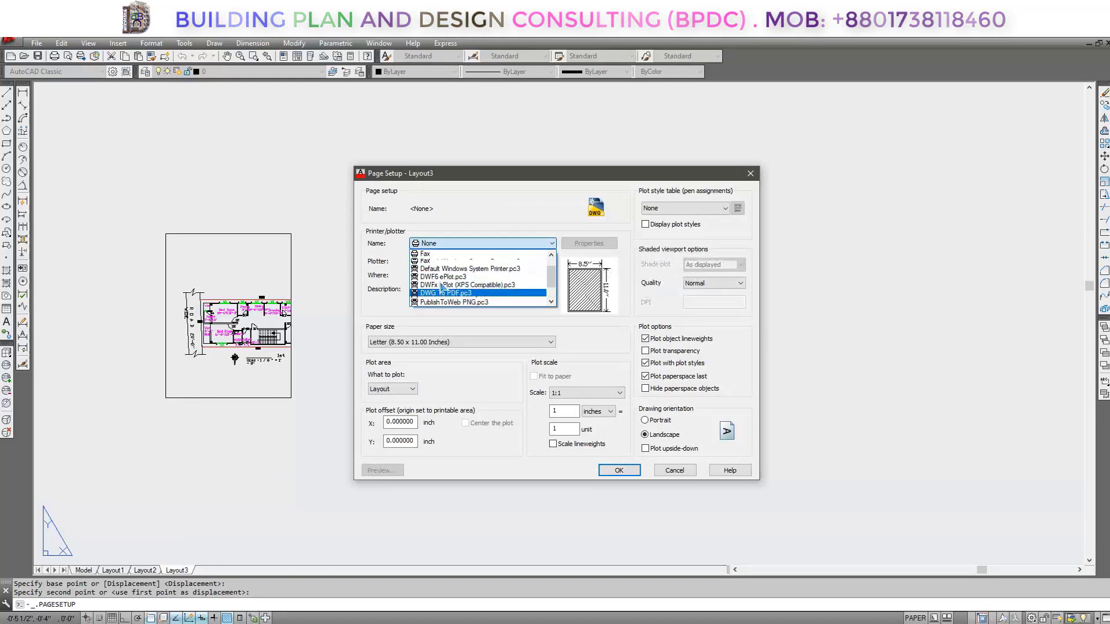
scroll(442, 286, "up", 2)
scroll(454, 271, "down", 2)
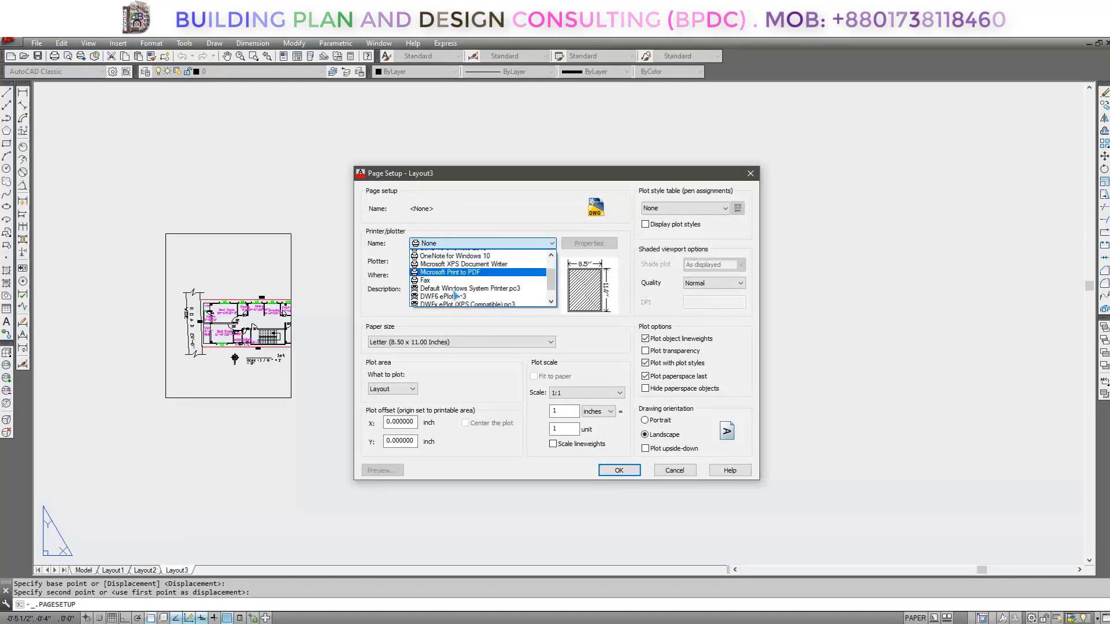
scroll(430, 281, "up", 2)
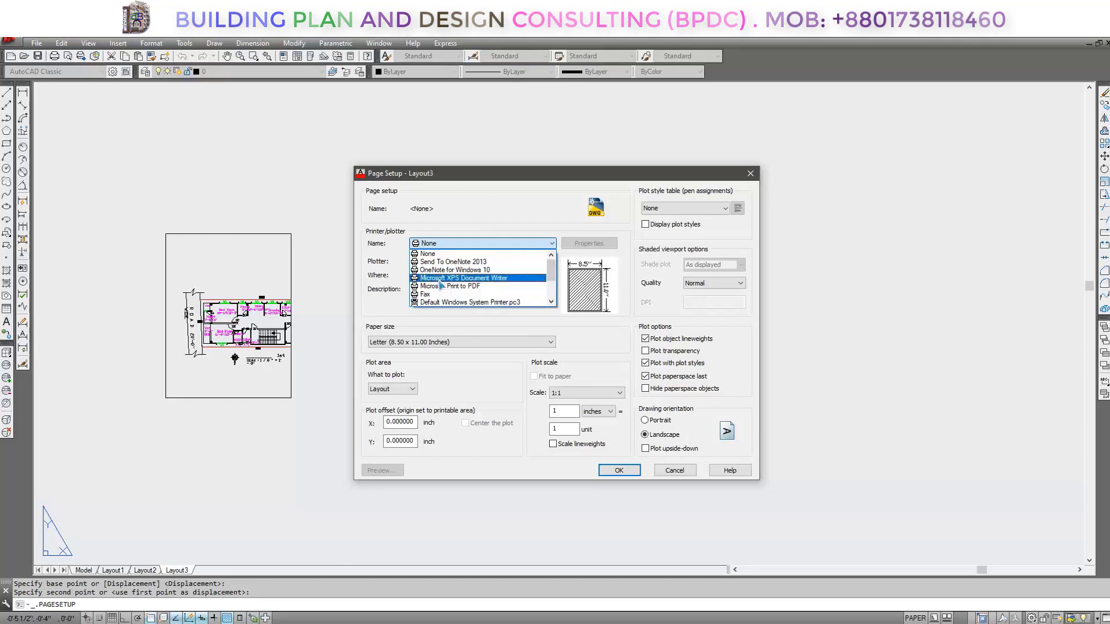
scroll(447, 292, "down", 3)
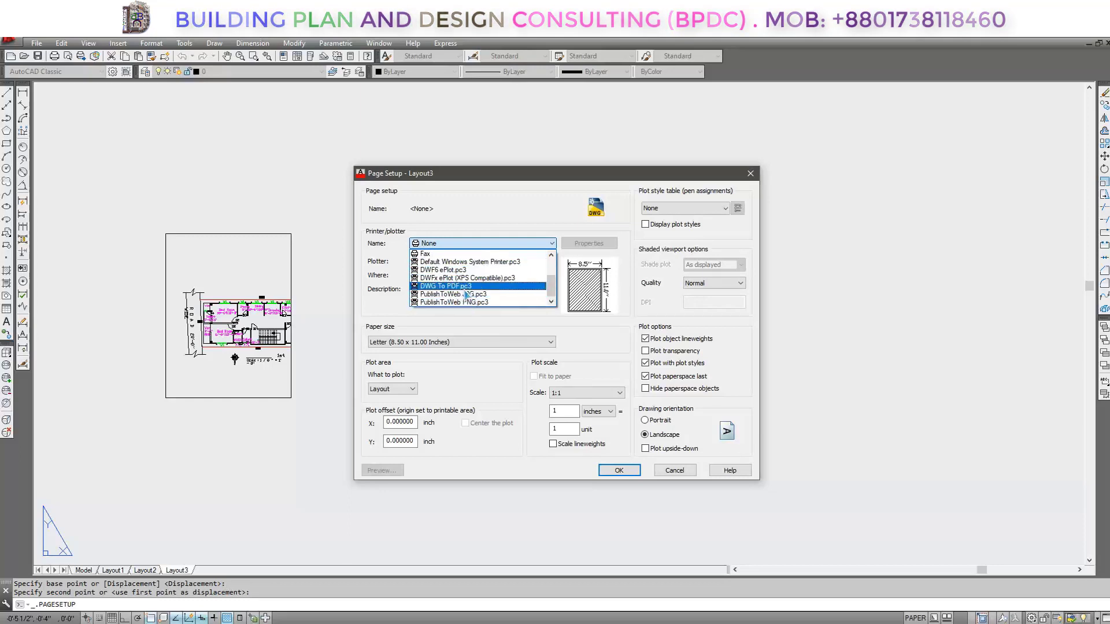
scroll(454, 287, "up", 3)
scroll(457, 269, "up", 2)
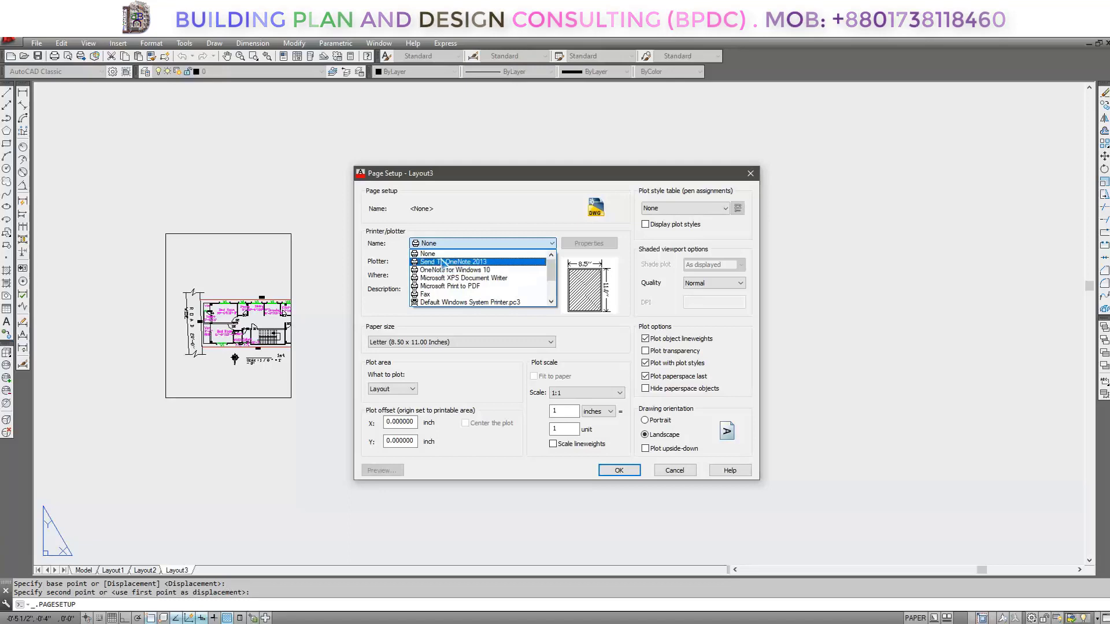
left_click(453, 287)
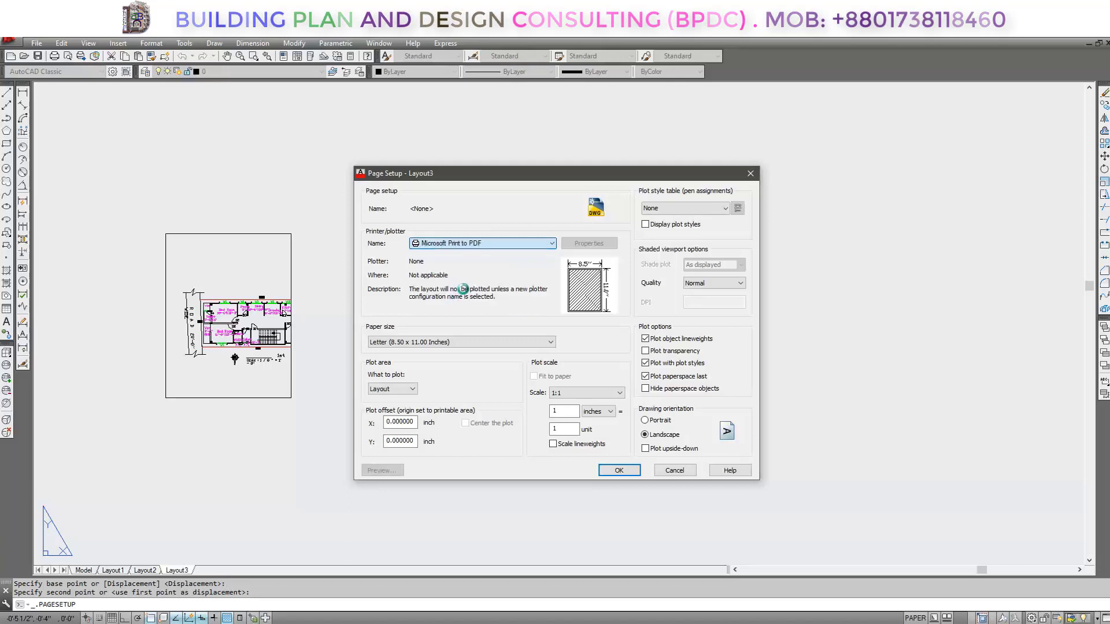
left_click(497, 244)
left_click(500, 254)
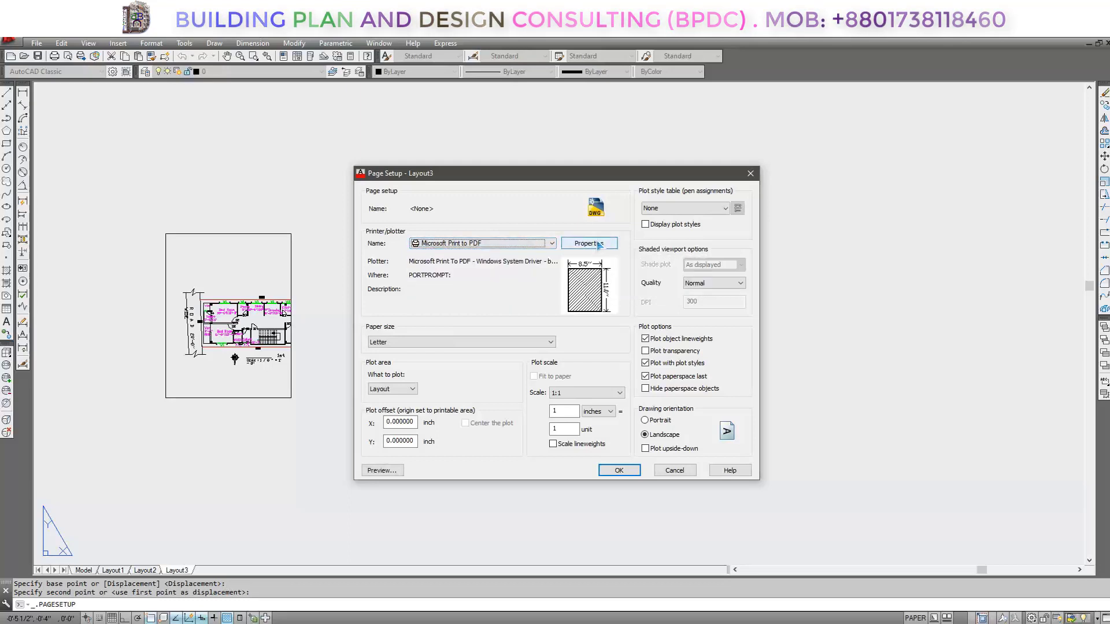
Step: Set the layout's paper size to A4, apply the page setup and close the Page Setup Manager
left_click(473, 343)
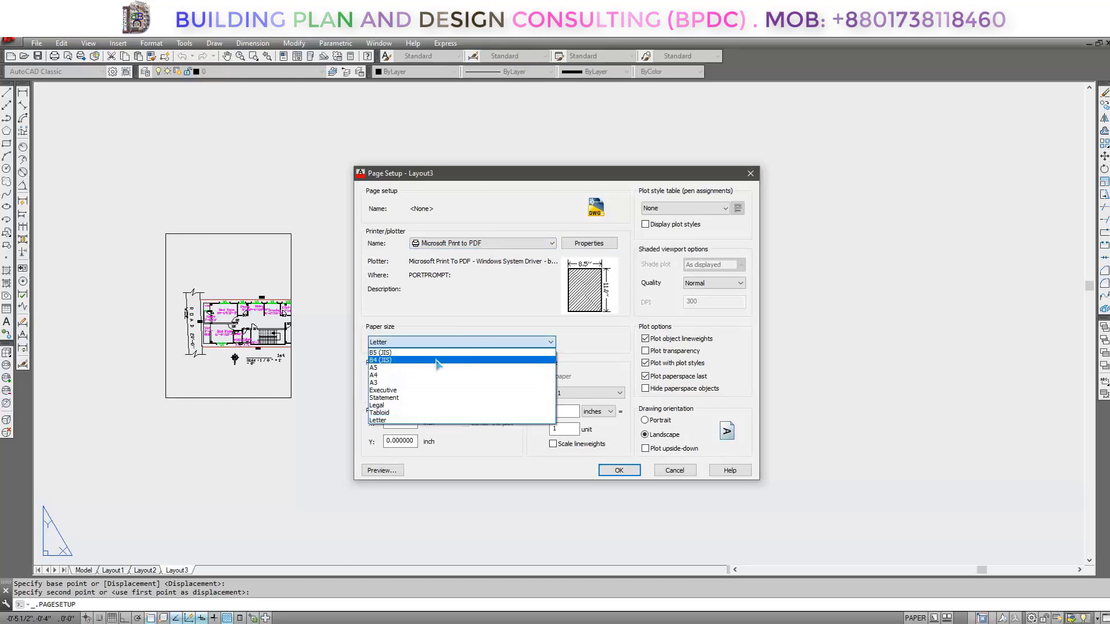
left_click(377, 376)
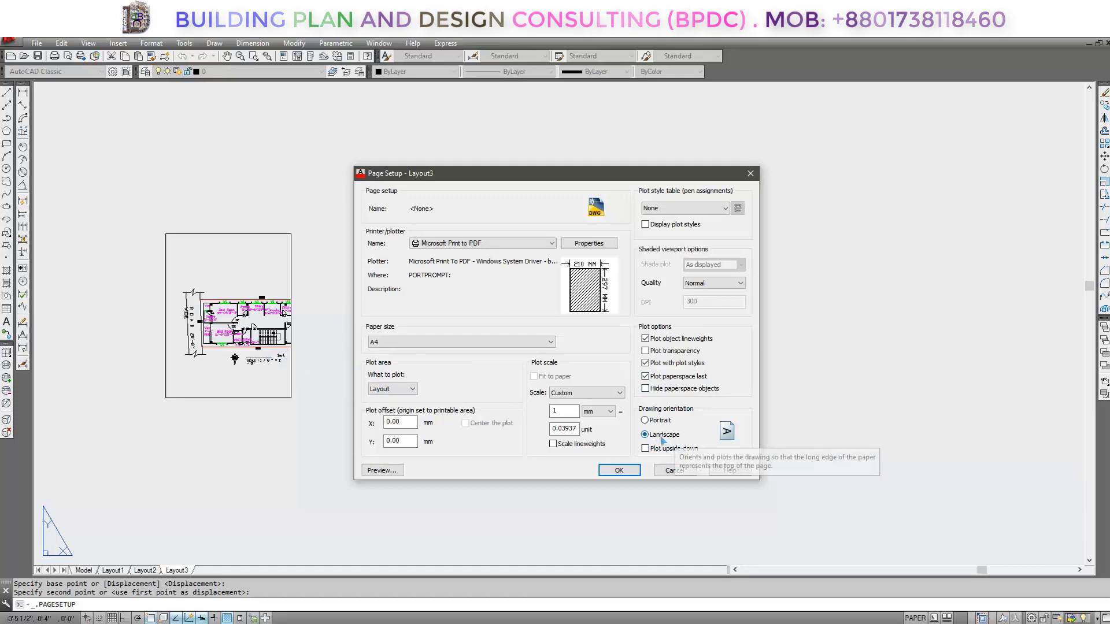
left_click(617, 471)
left_click(625, 448)
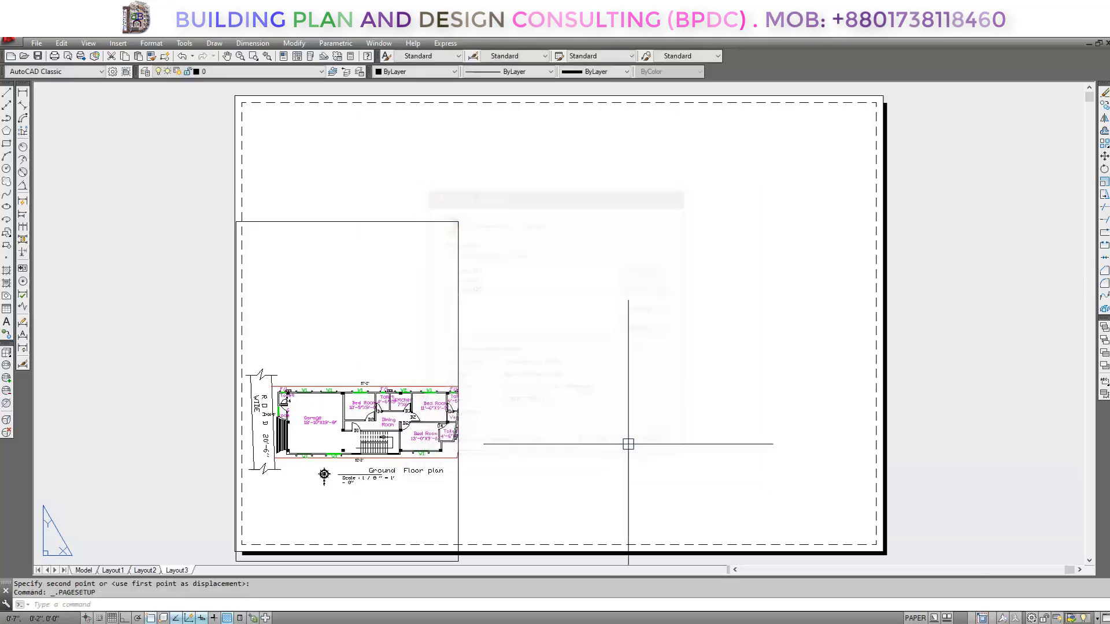
Step: Review the plotter and paper size choices in Layout3's page setup, keeping Microsoft Print to PDF and A4
scroll(719, 449, "down", 4)
middle_click_drag(795, 449, 634, 415)
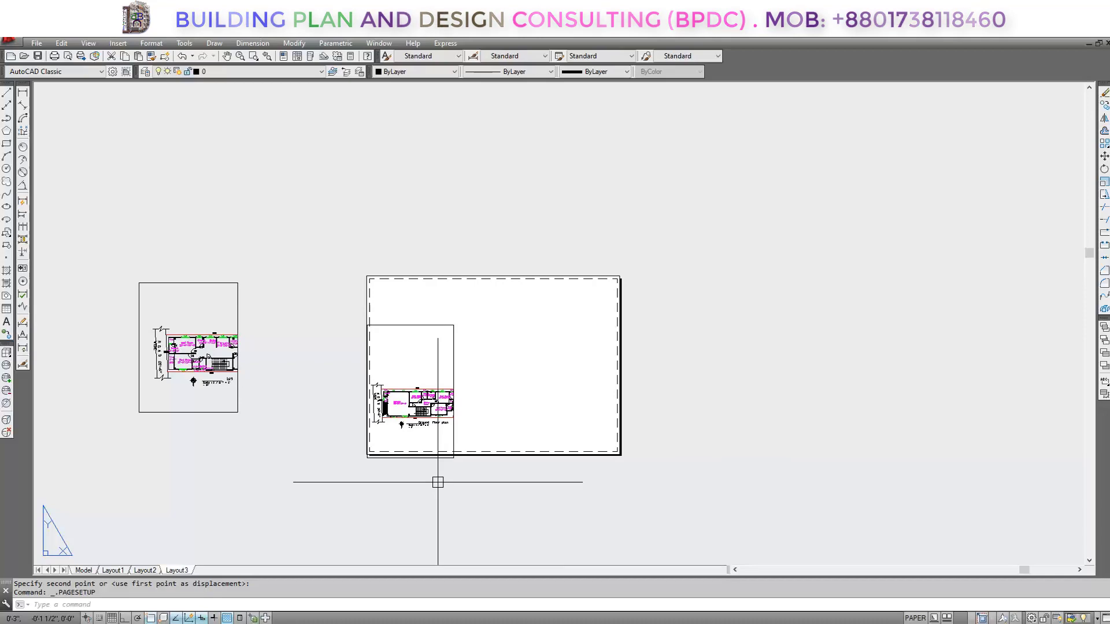
right_click(193, 571)
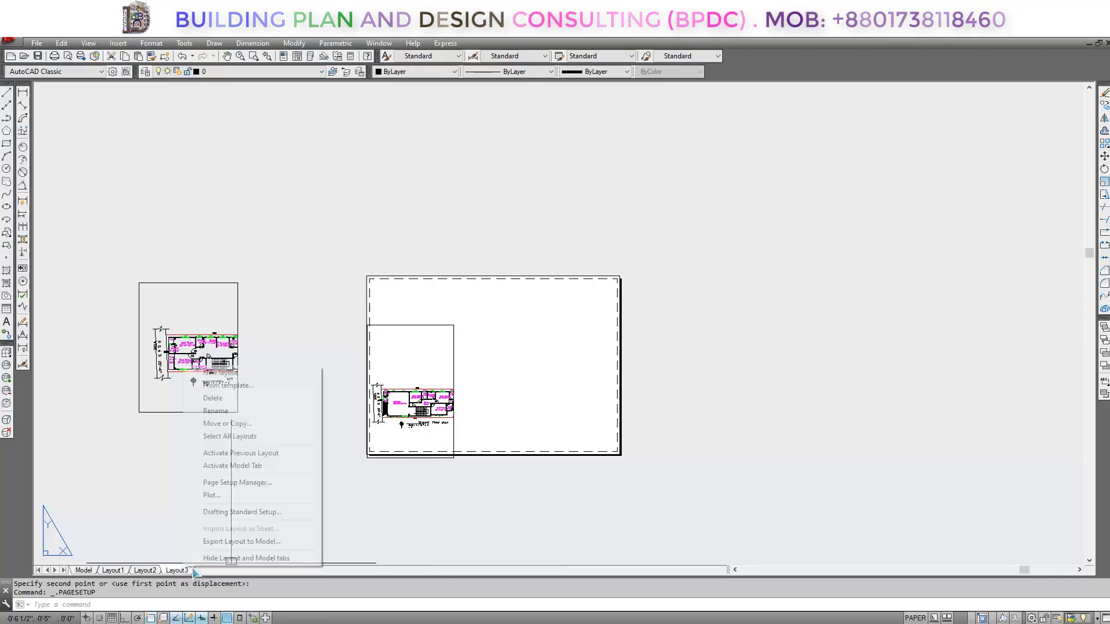
left_click(240, 484)
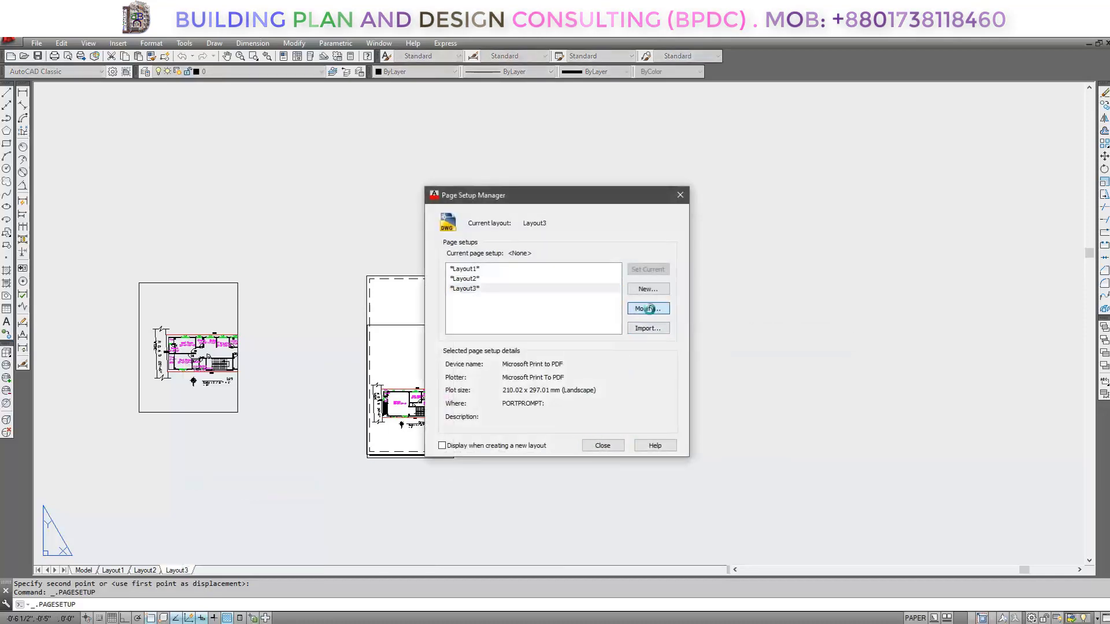
left_click(648, 308)
left_click(542, 245)
left_click(542, 245)
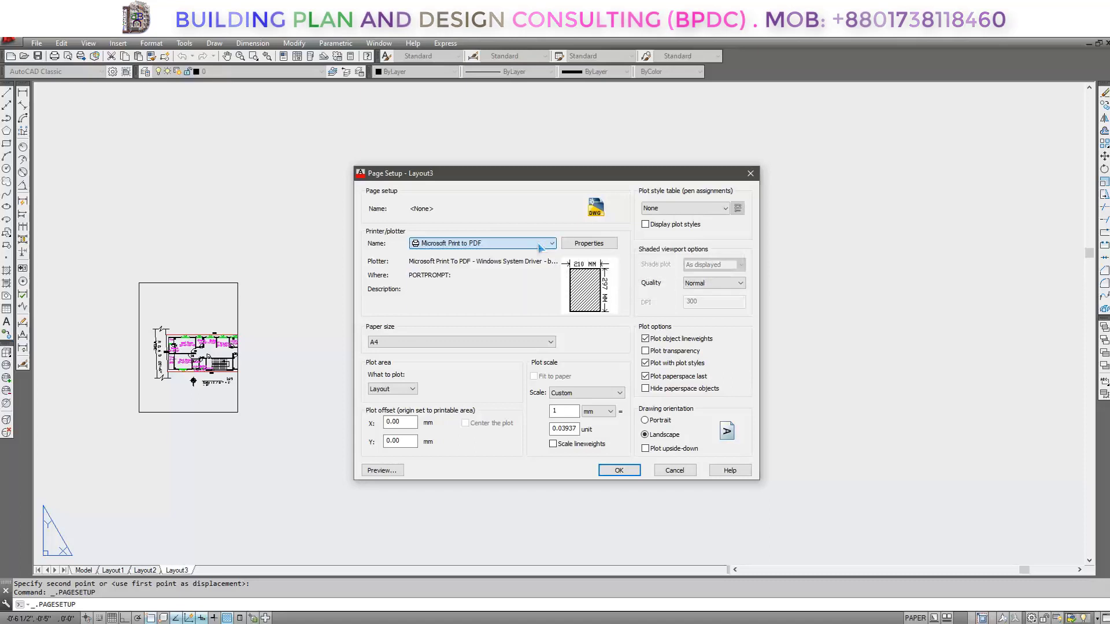
left_click(537, 343)
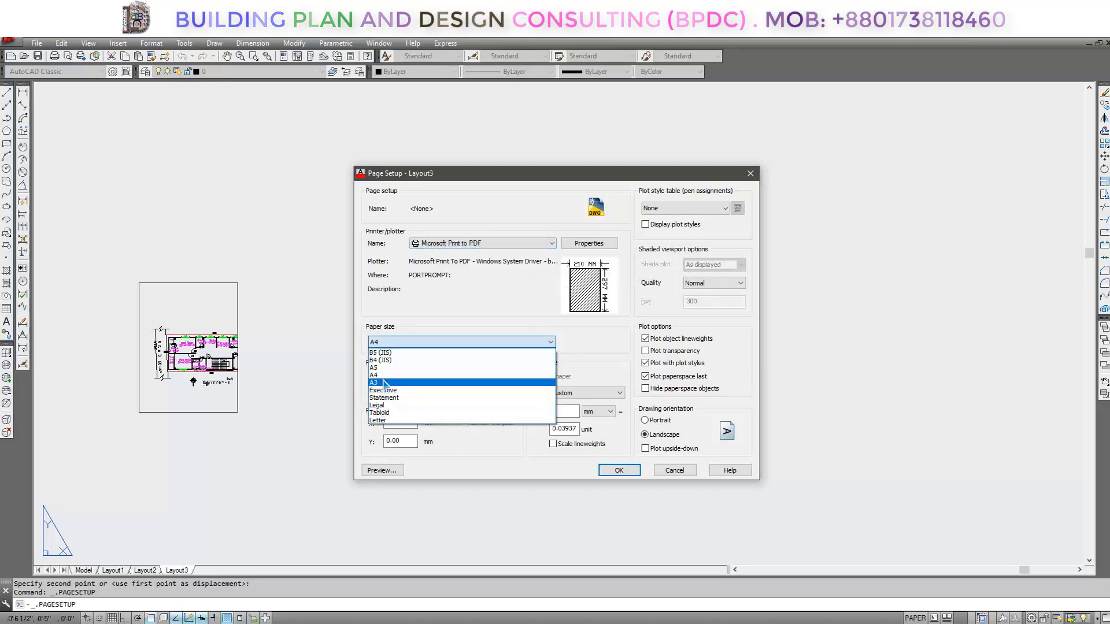
left_click(477, 319)
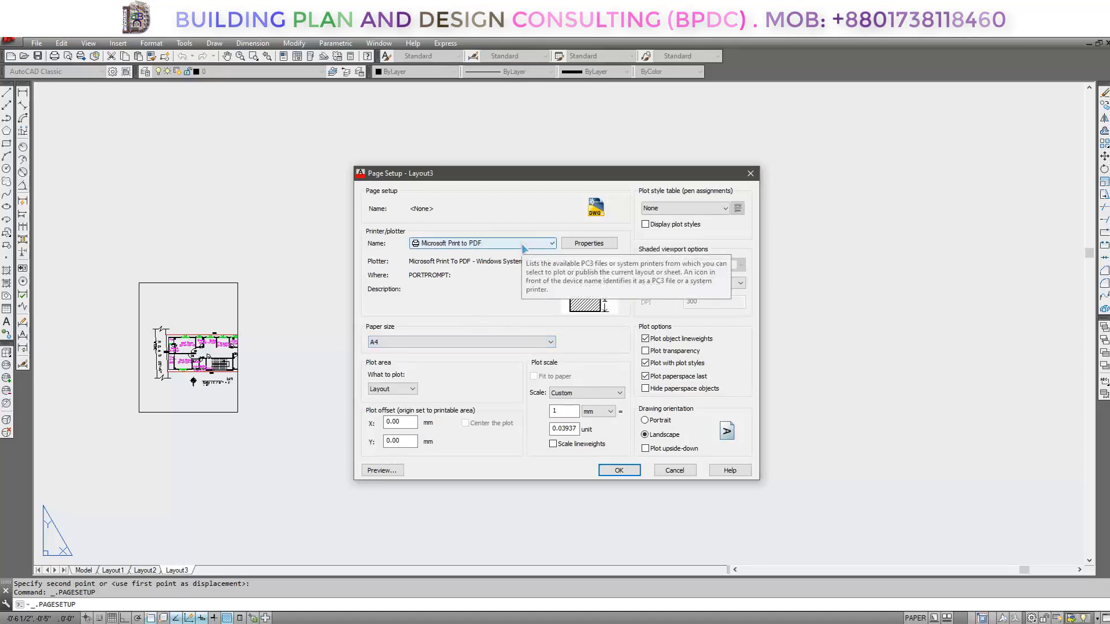
left_click(523, 247)
left_click(523, 247)
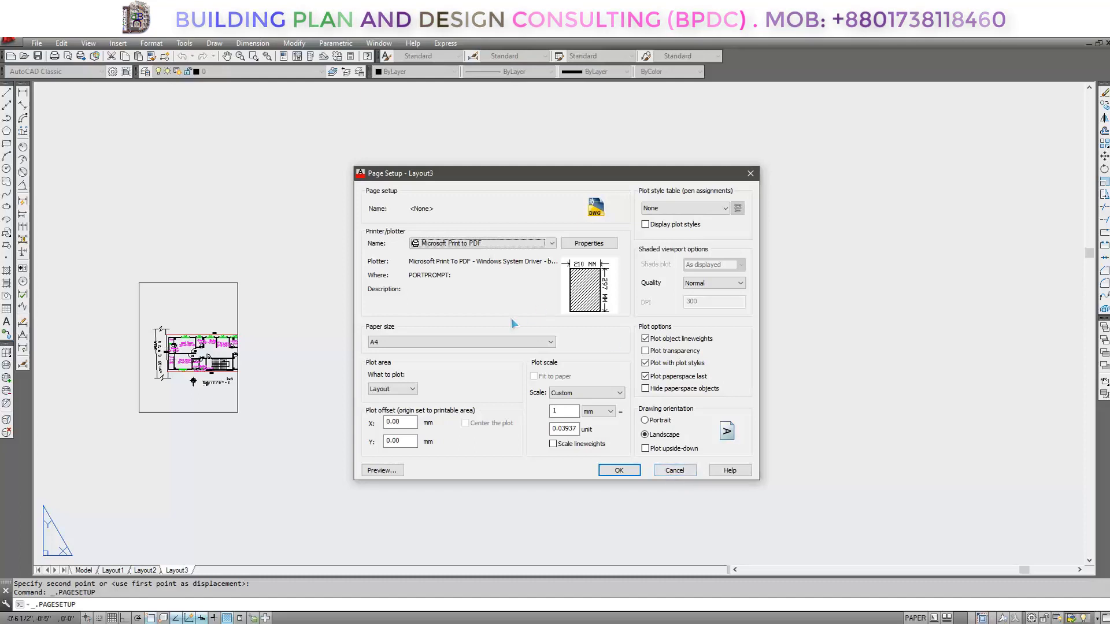
left_click(619, 470)
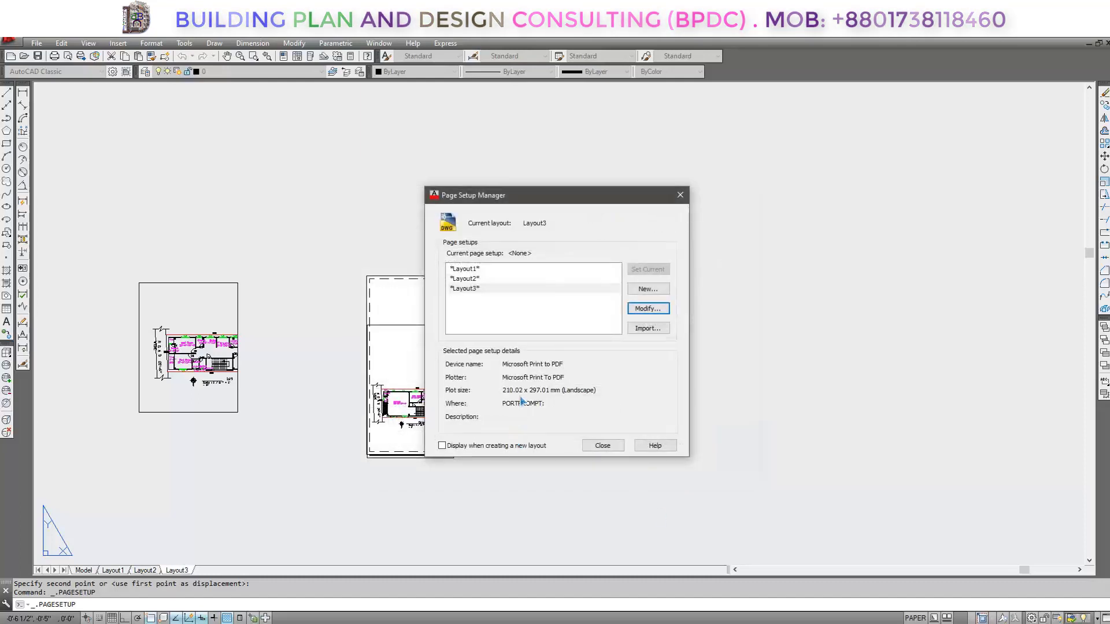
left_click(618, 449)
Step: Stretch the Ground Floor viewport by its upper-right corner to the upper-right corner of the A4 sheet
scroll(372, 342, "up", 4)
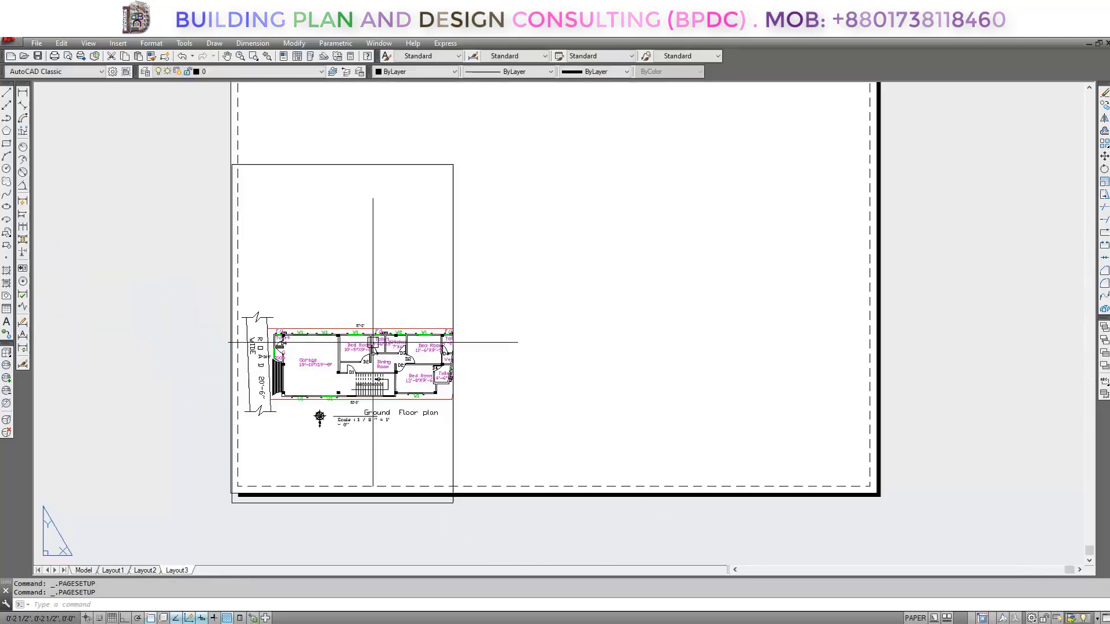
scroll(426, 346, "down", 5)
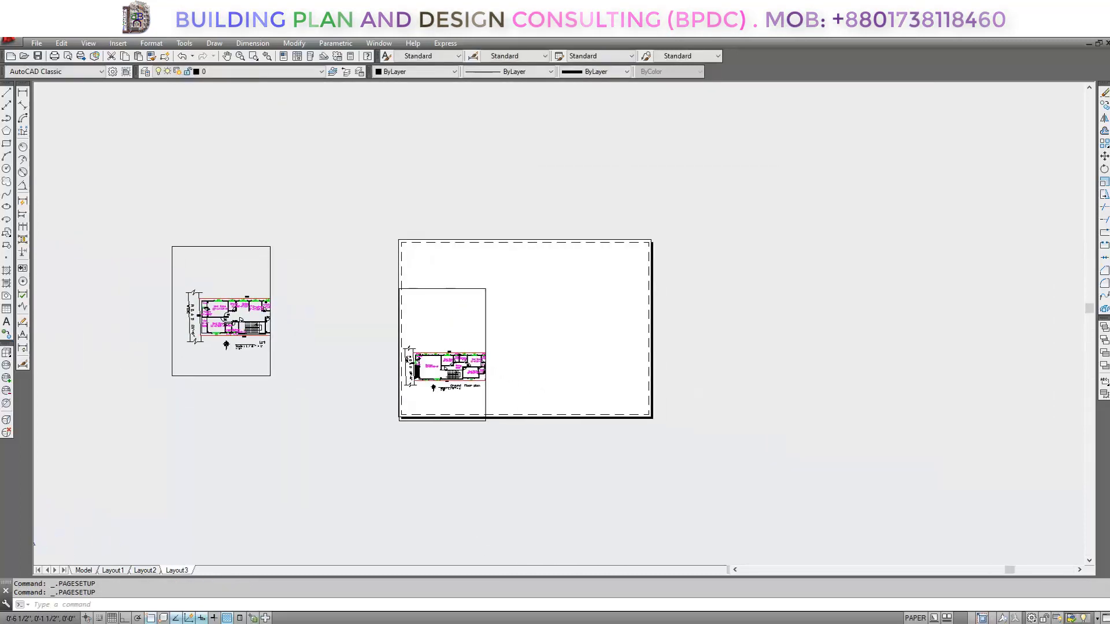
left_click(484, 297)
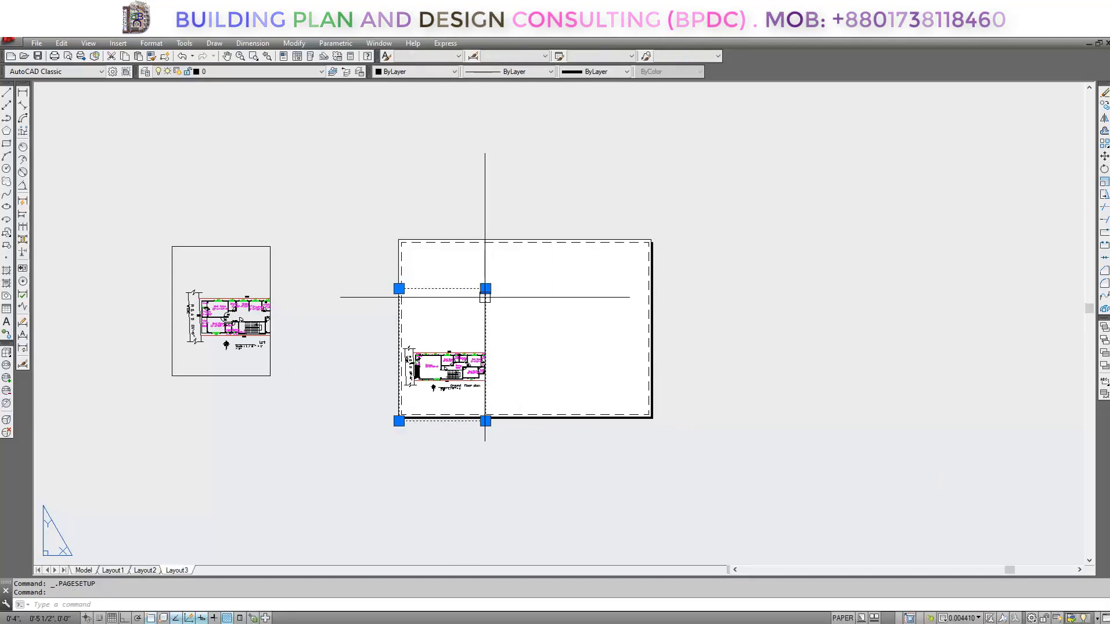
left_click(485, 288)
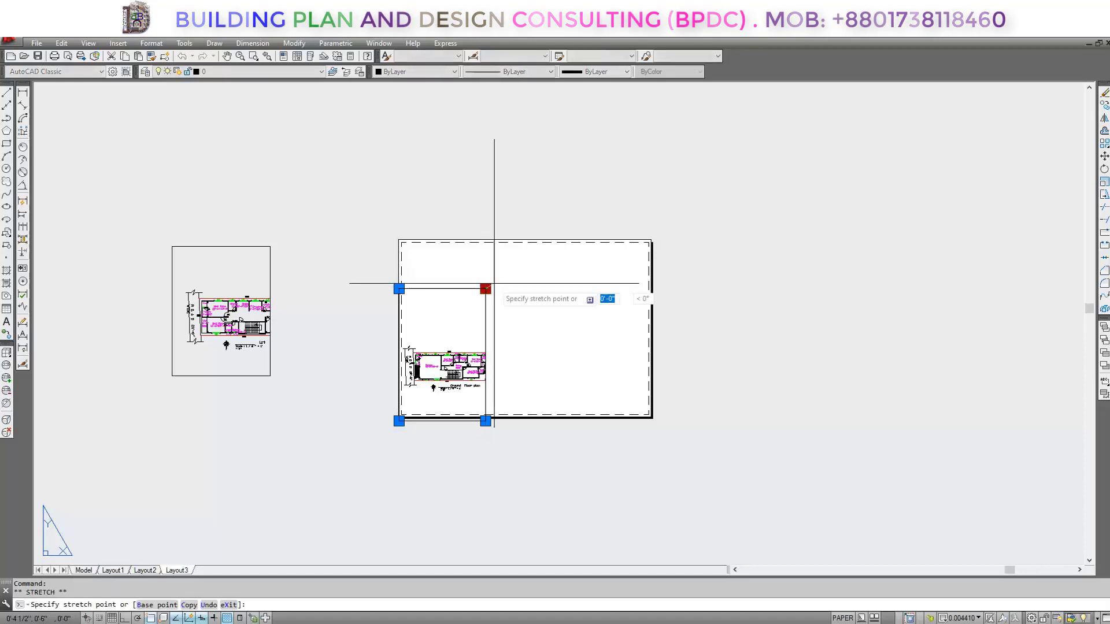
left_click(652, 240)
left_click(728, 355)
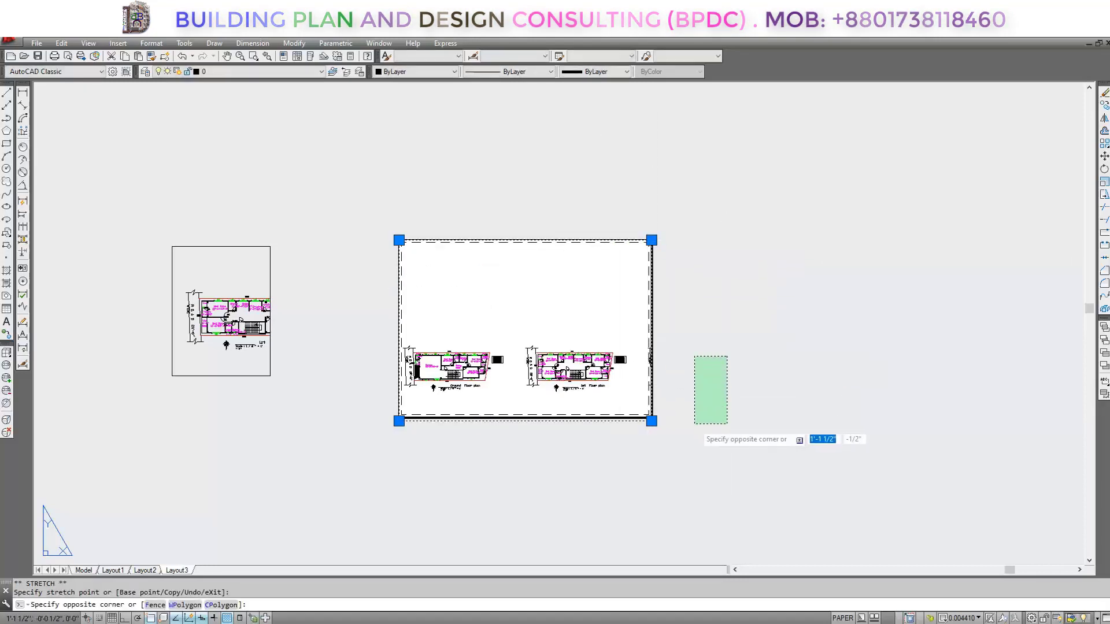
left_click(691, 423)
Step: Examine the floor plans shown in the enlarged viewport, briefly activating its model space and returning to paper space
middle_click_drag(609, 412, 626, 403)
double_click(570, 332)
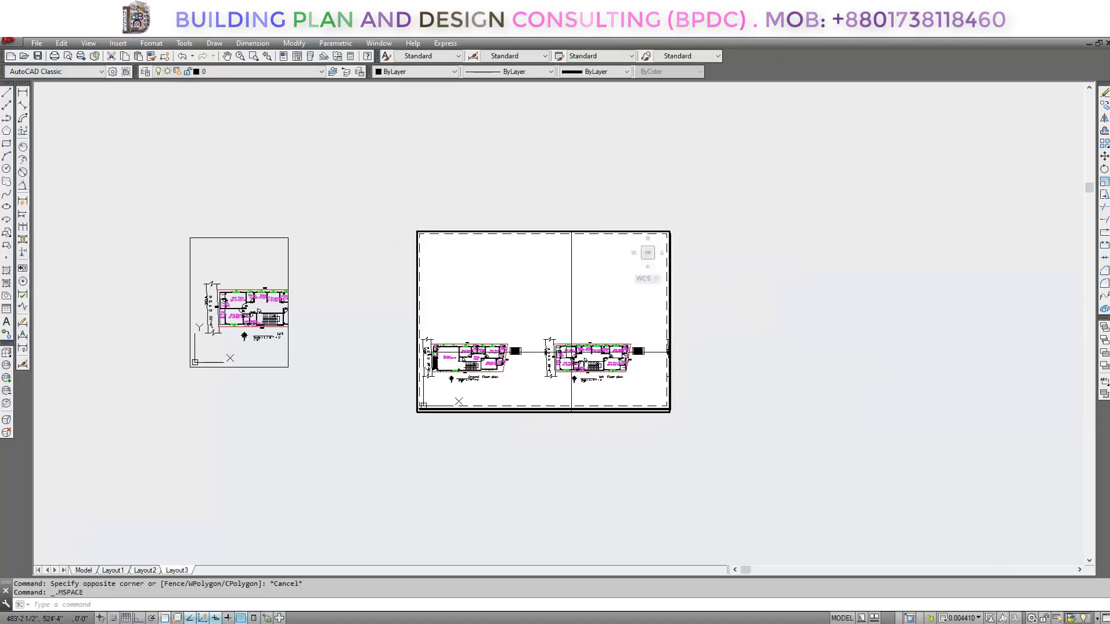
double_click(712, 339)
scroll(668, 347, "up", 2)
scroll(718, 378, "up", 2)
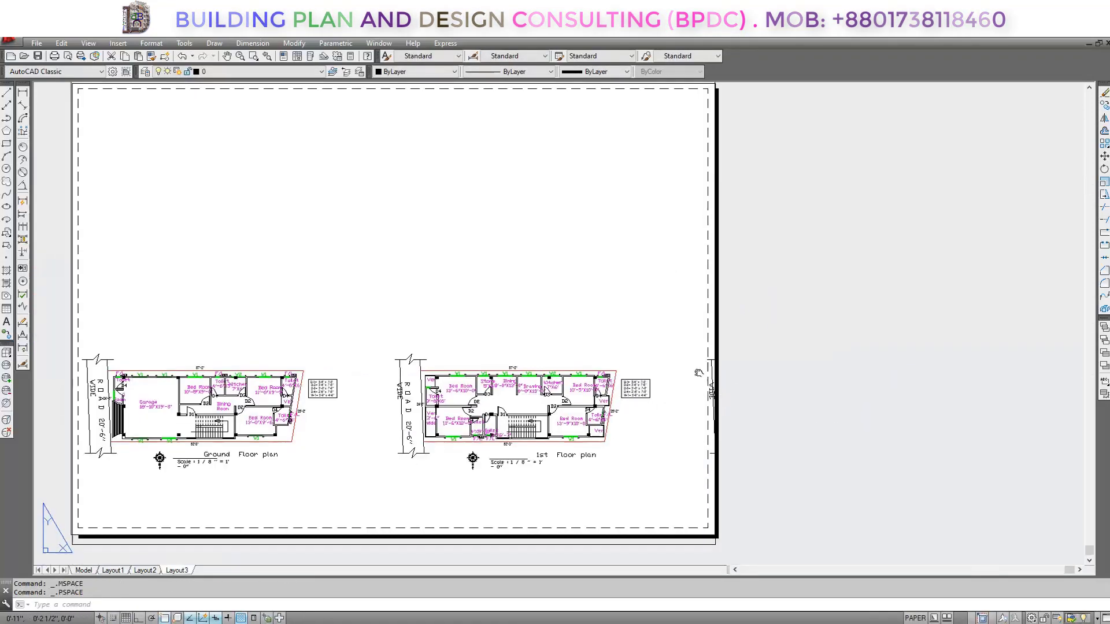
scroll(718, 378, "down", 2)
middle_click_drag(634, 401, 648, 385)
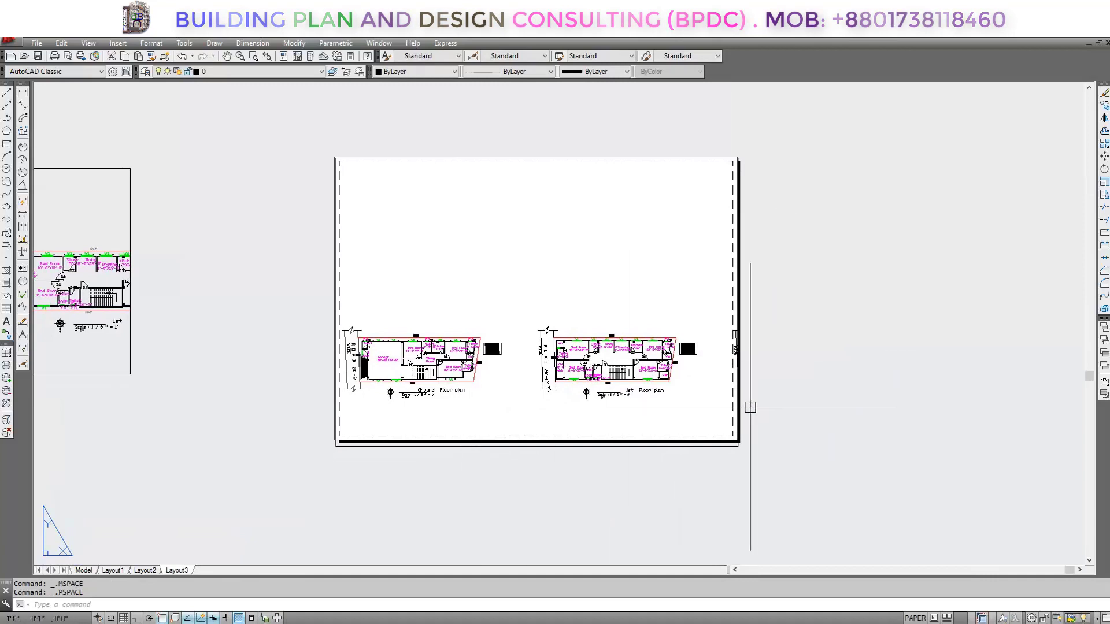
scroll(729, 405, "down", 2)
middle_click_drag(708, 402, 641, 411)
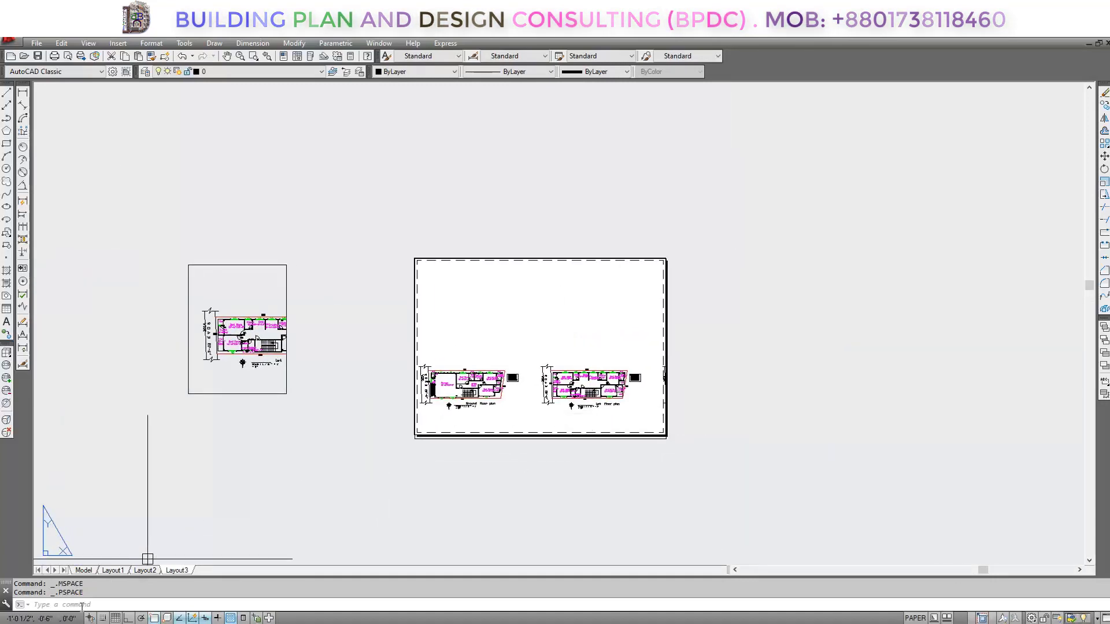
scroll(508, 384, "up", 2)
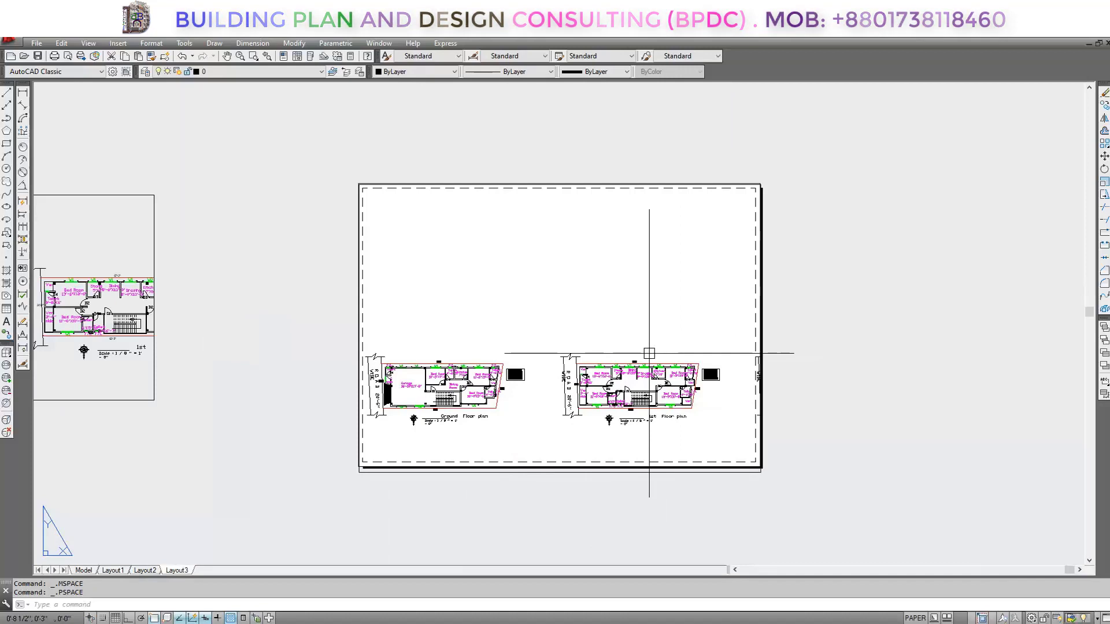
Step: Activate the sheet viewport's model space with the MSPACE command
type("p")
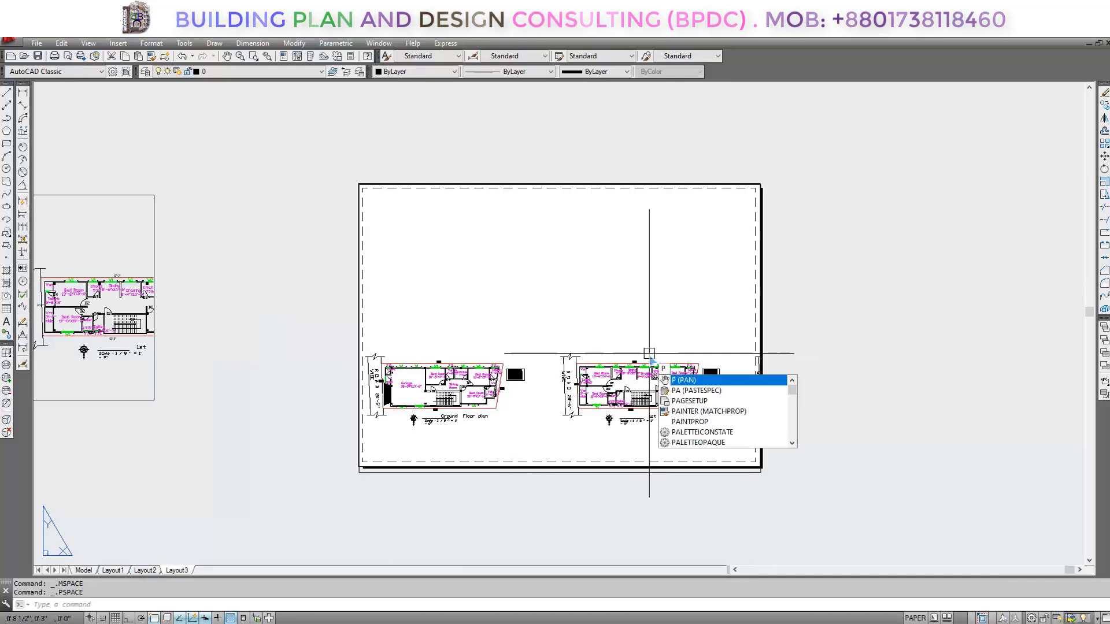
key("BackSpace")
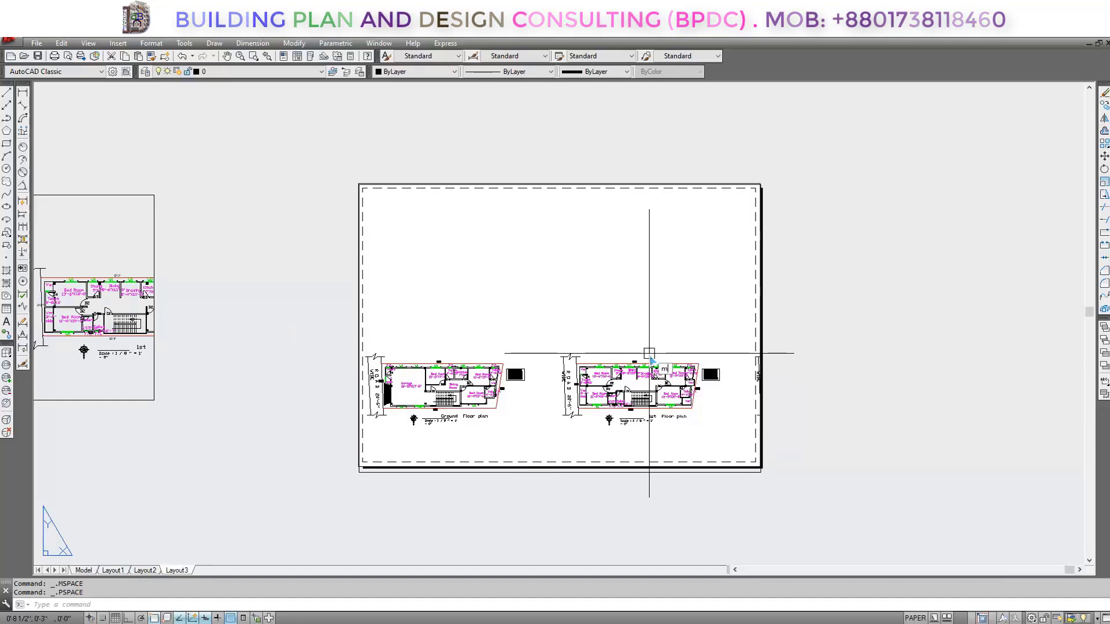
type("ms")
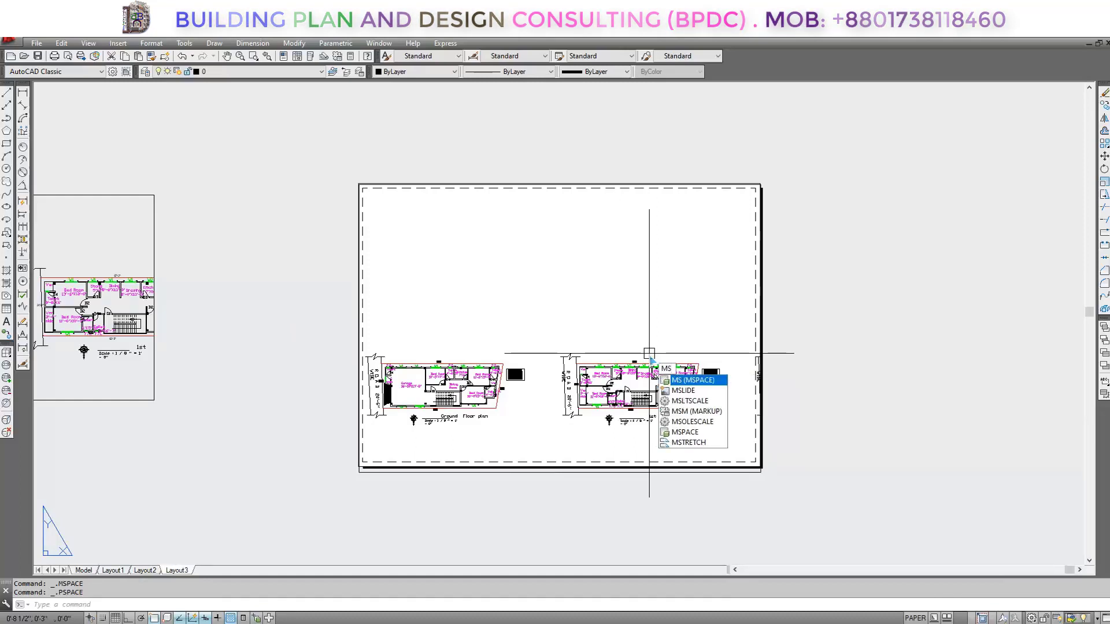
type("pac")
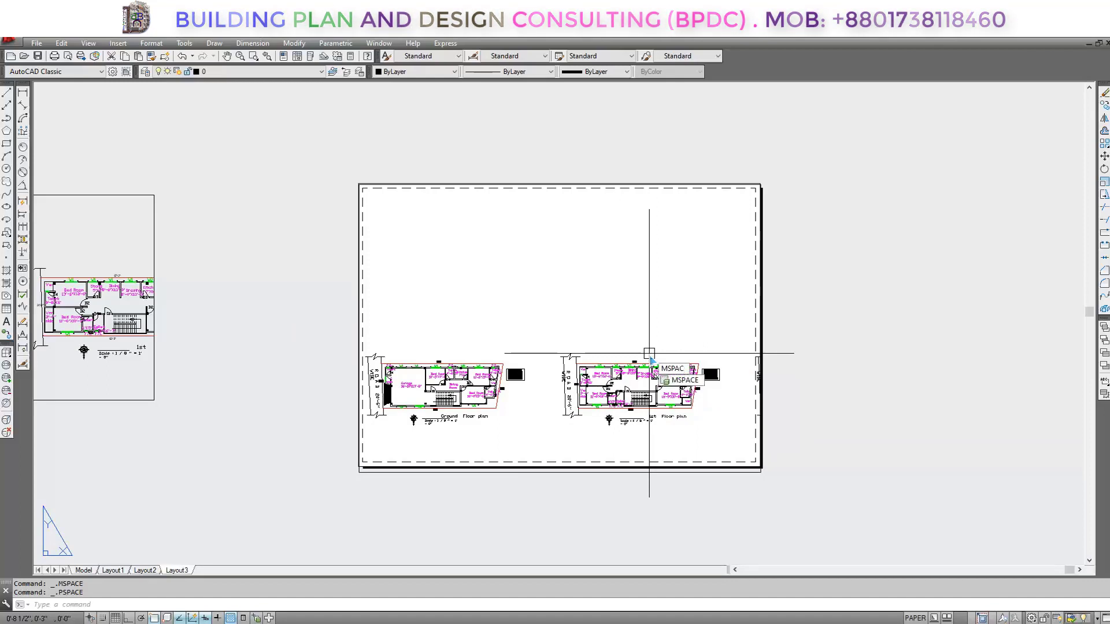
key("Down")
key("Return")
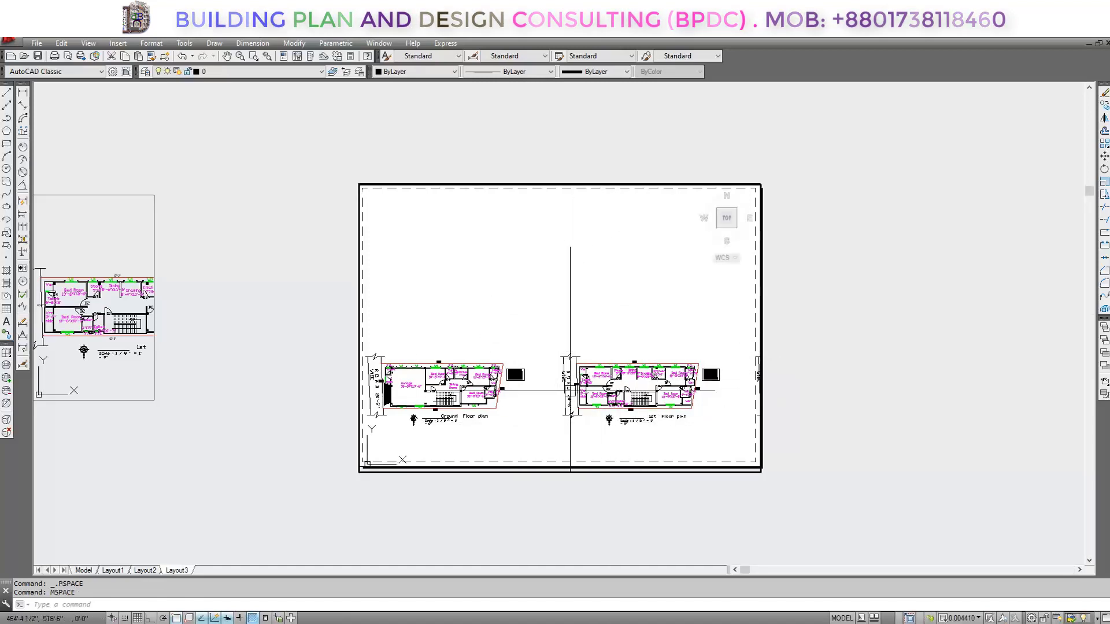
Step: Enlarge the 1st Floor plan inside the sheet viewport and shift it toward the viewport's centre
scroll(610, 333, "up", 2)
scroll(610, 333, "down", 2)
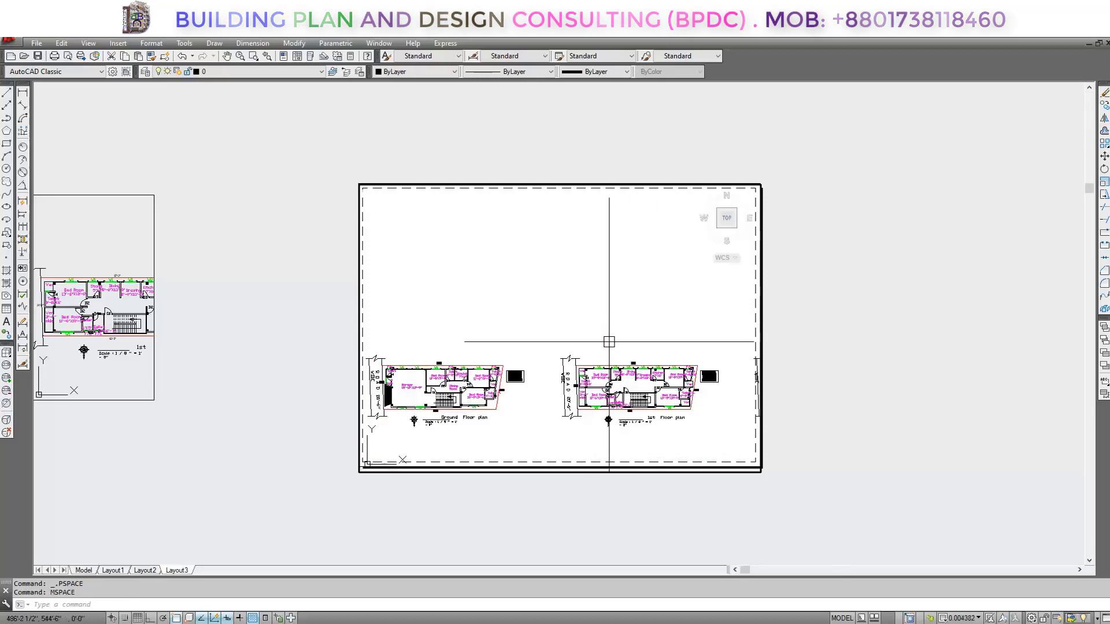
middle_click_drag(614, 372, 529, 342)
scroll(606, 308, "up", 4)
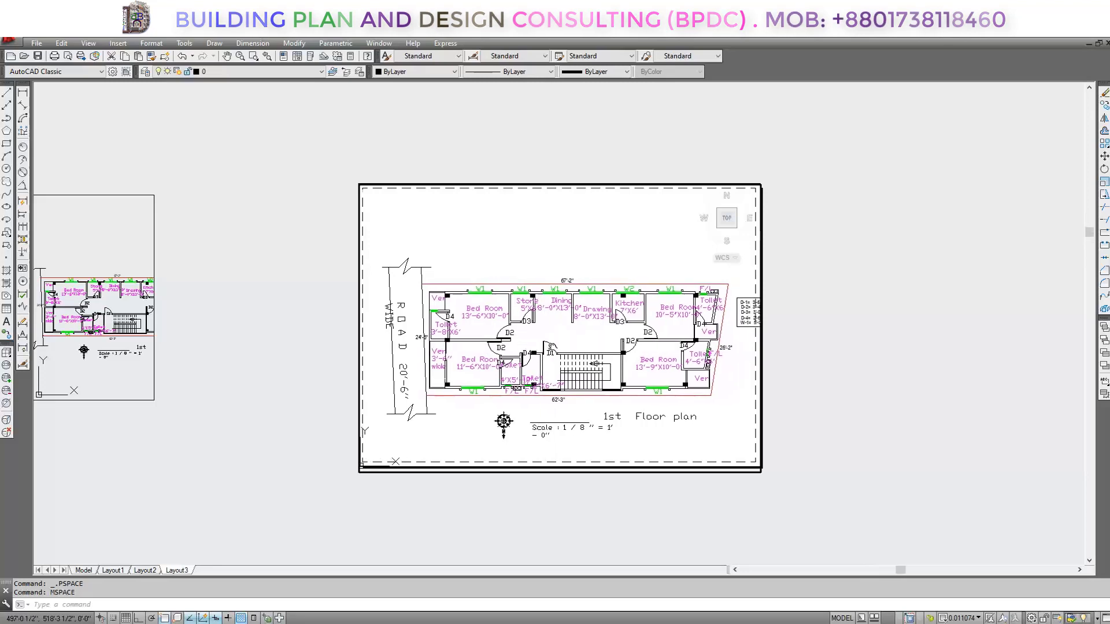
scroll(545, 342, "down", 2)
middle_click_drag(554, 345, 575, 343)
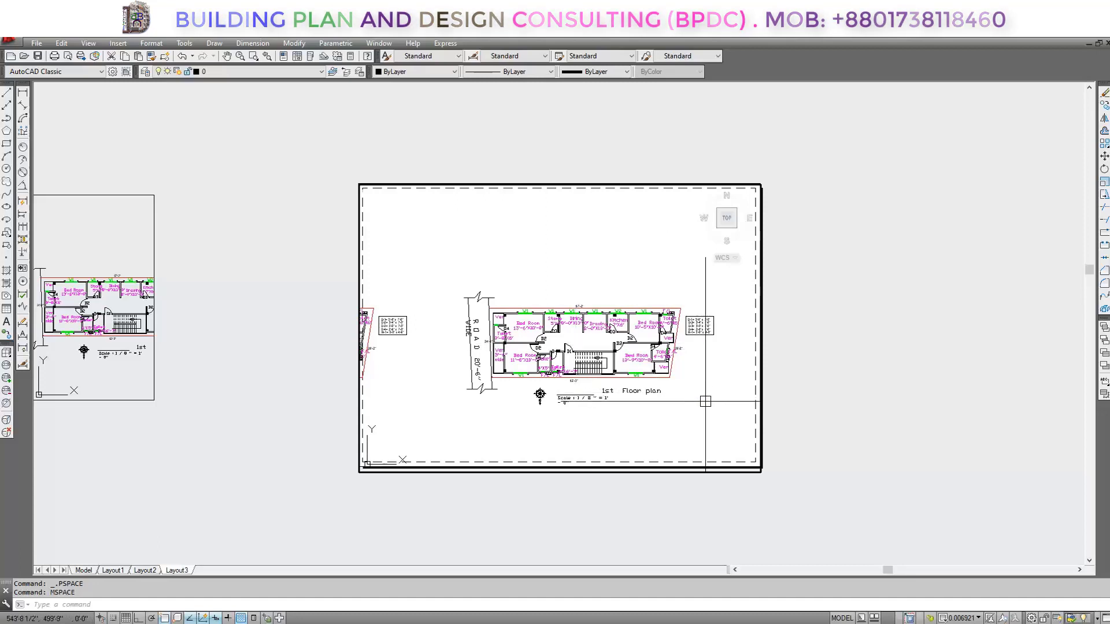
Step: Enlarge the 1st Floor plan further with real-time Zoom, exit the tool and return to paper space
right_click(675, 398)
left_click(699, 287)
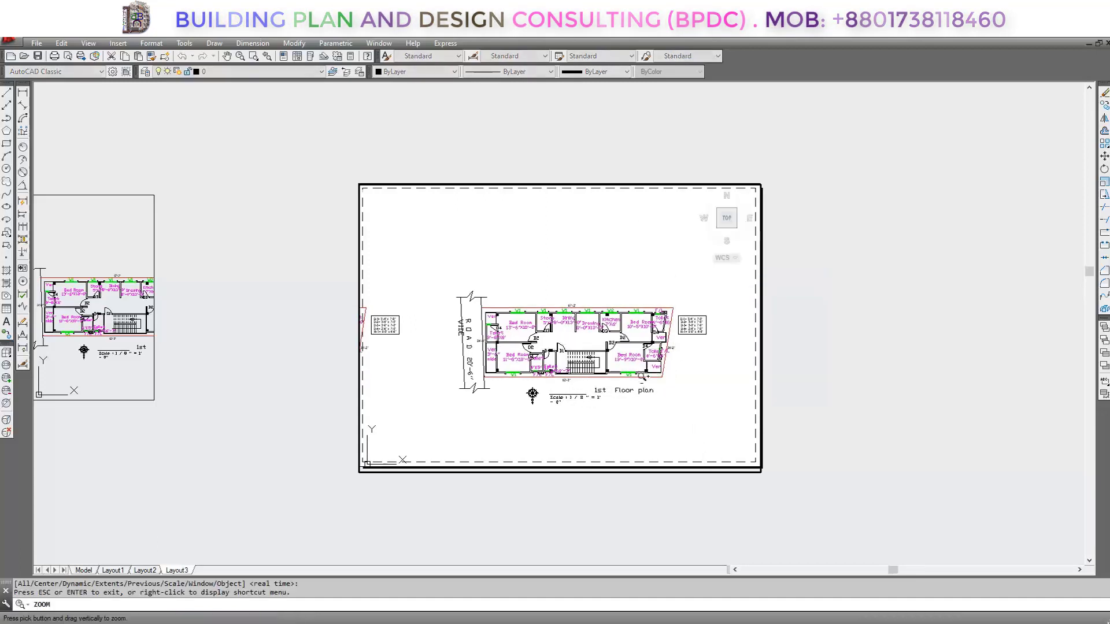
left_click_drag(647, 361, 637, 274)
left_click_drag(626, 336, 629, 314)
right_click(627, 314)
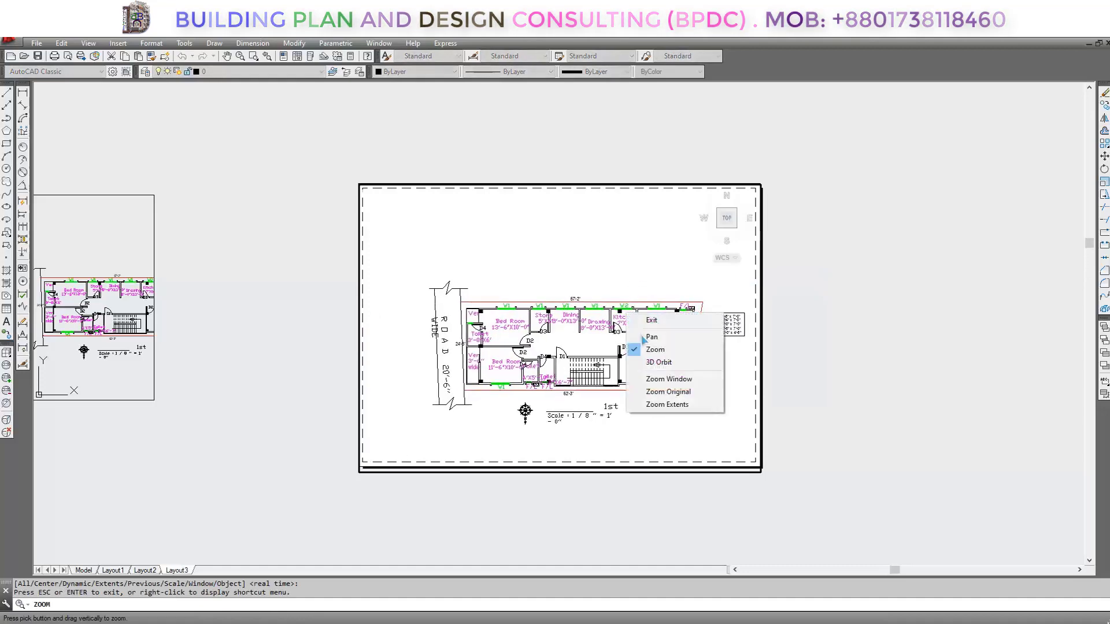
left_click(651, 320)
double_click(792, 446)
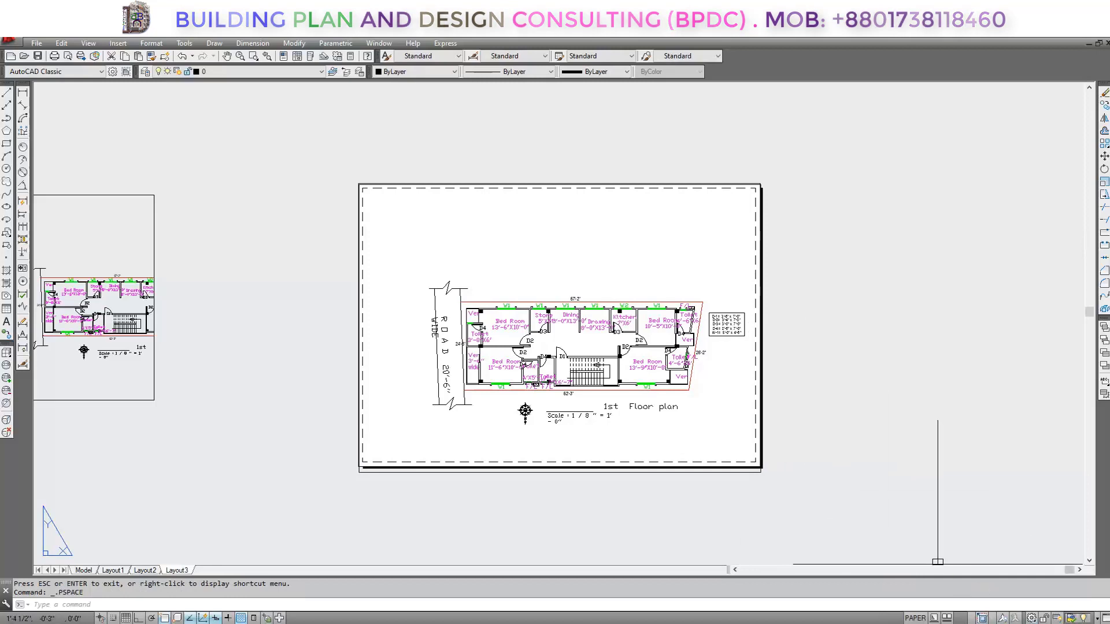
Step: Reactivate the sheet viewport, set its scale to 1/8" = 1'-0" and reposition the 1st Floor plan within it
double_click(618, 355)
left_click(962, 618)
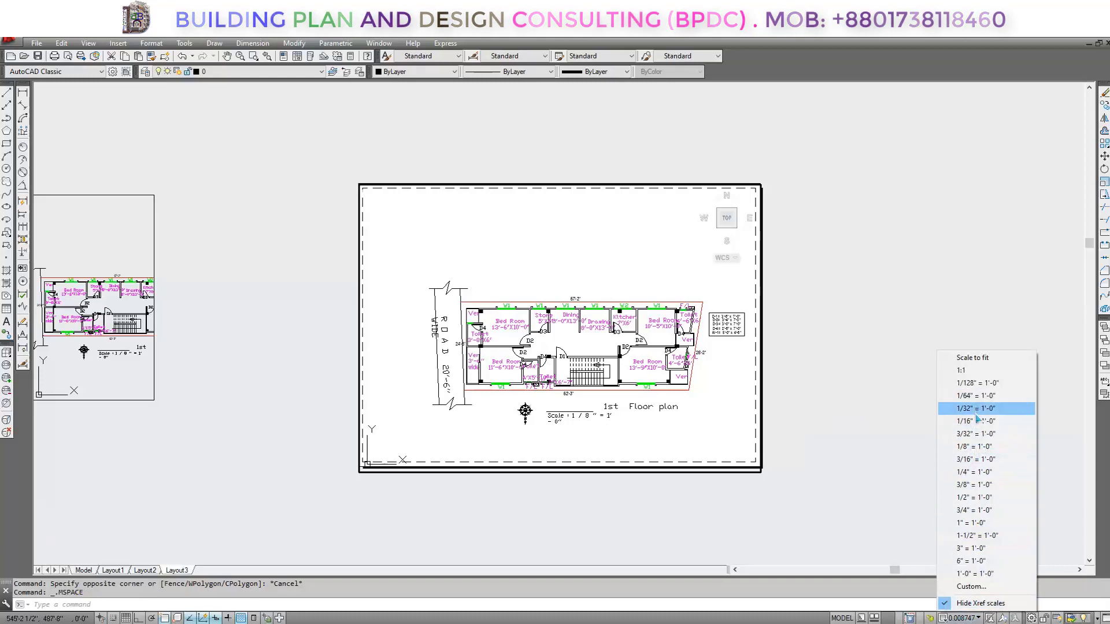
left_click(975, 446)
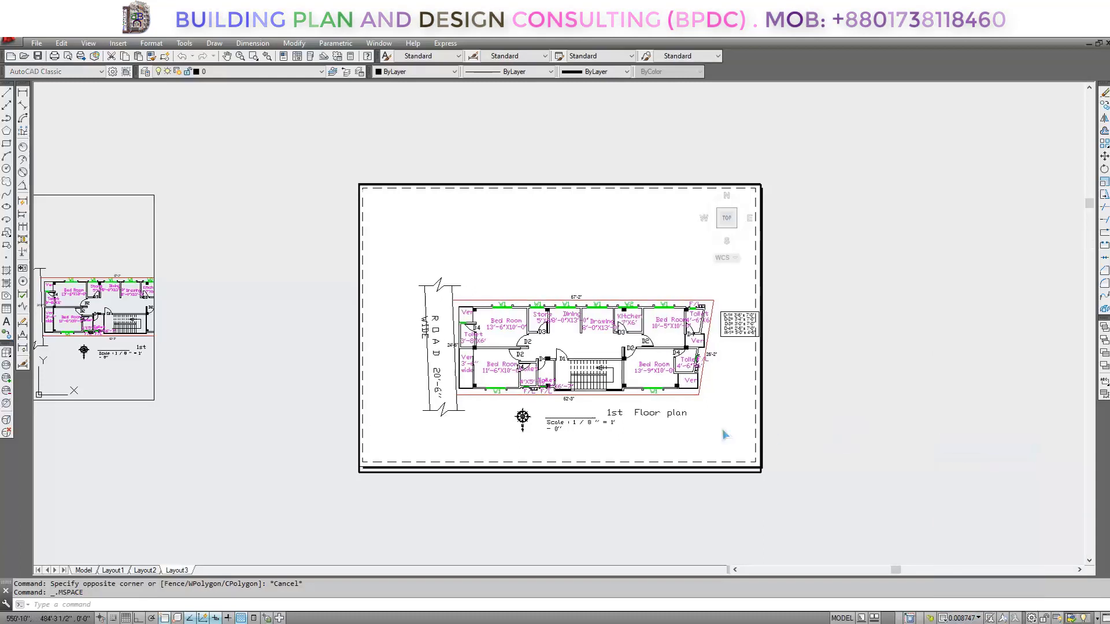
middle_click_drag(652, 386, 653, 390)
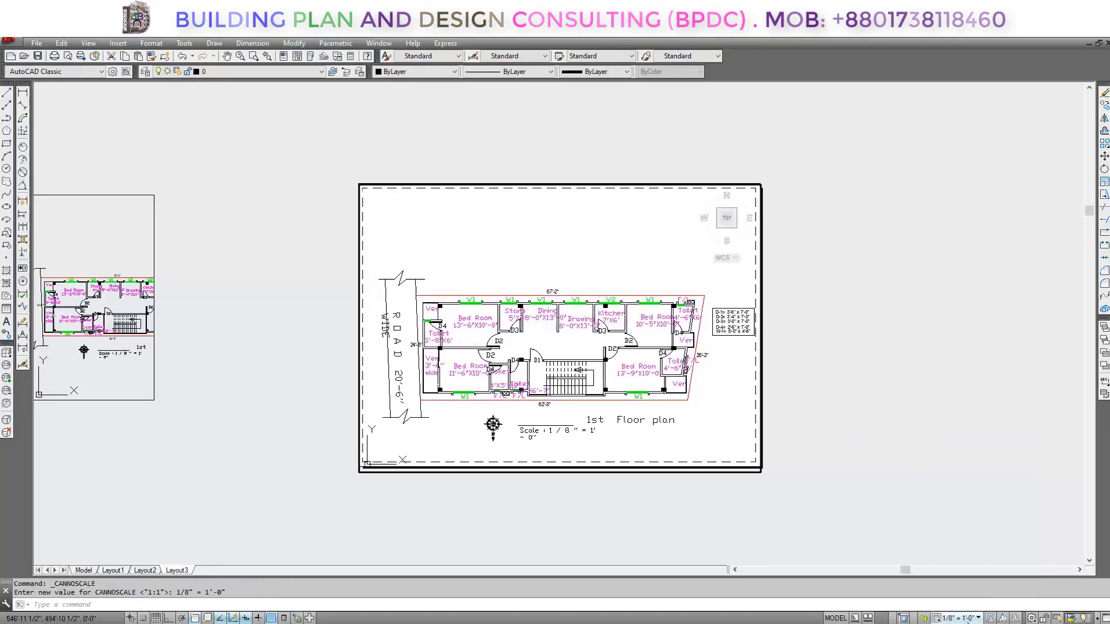
Step: Try the Scale to fit option on the sheet viewport and reduce the plan's displayed size
left_click(970, 618)
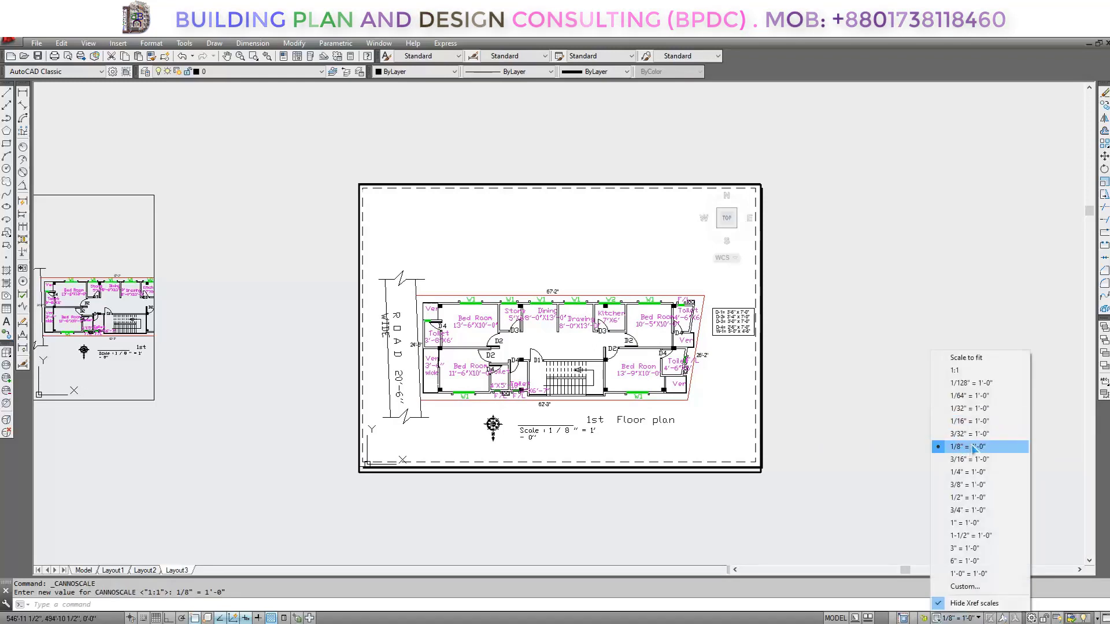
left_click(980, 363)
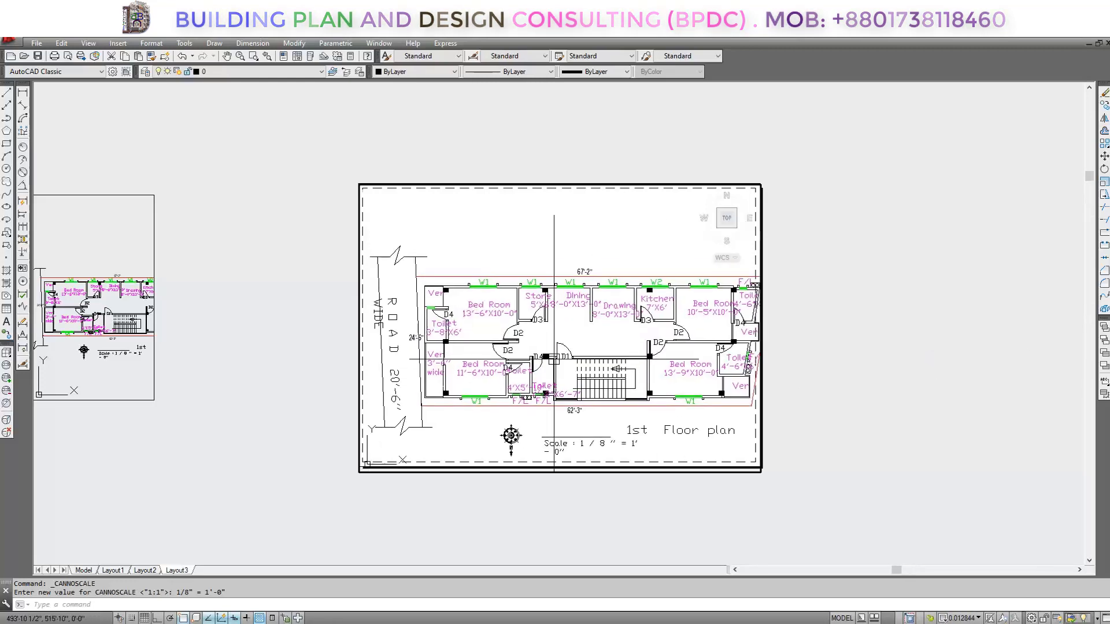
scroll(599, 370, "down", 2)
middle_click_drag(599, 370, 594, 370)
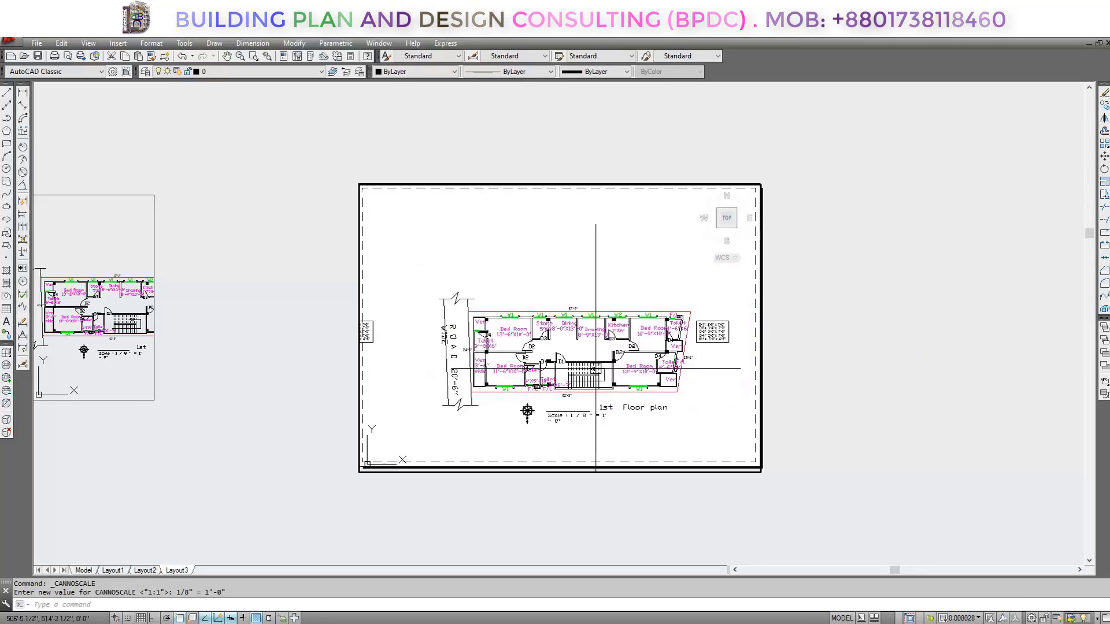
Step: Enlarge the 1st Floor plan with real-time Zoom and pan it so the plan and door schedule fit inside the viewport
right_click(564, 295)
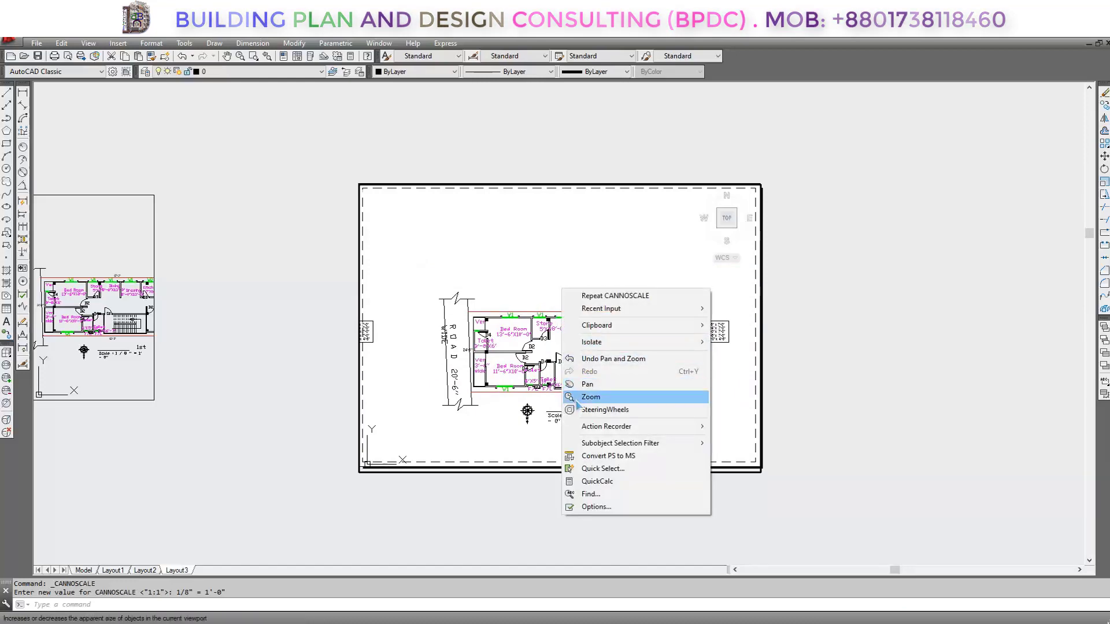
left_click(583, 396)
left_click_drag(584, 396, 580, 288)
right_click(580, 287)
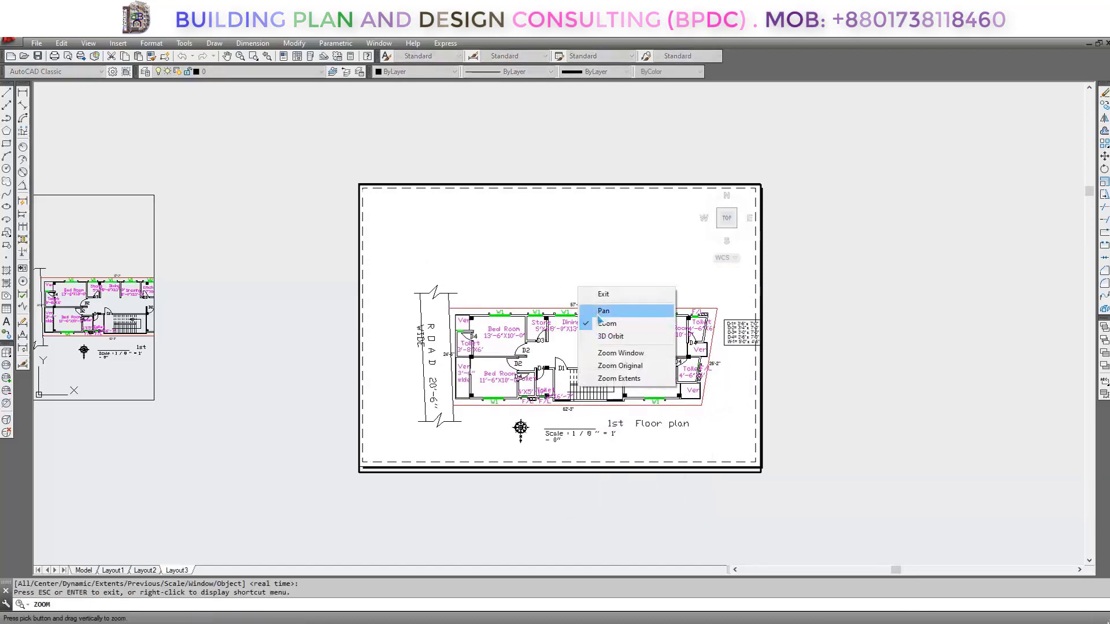
left_click(604, 310)
left_click_drag(606, 353, 583, 333)
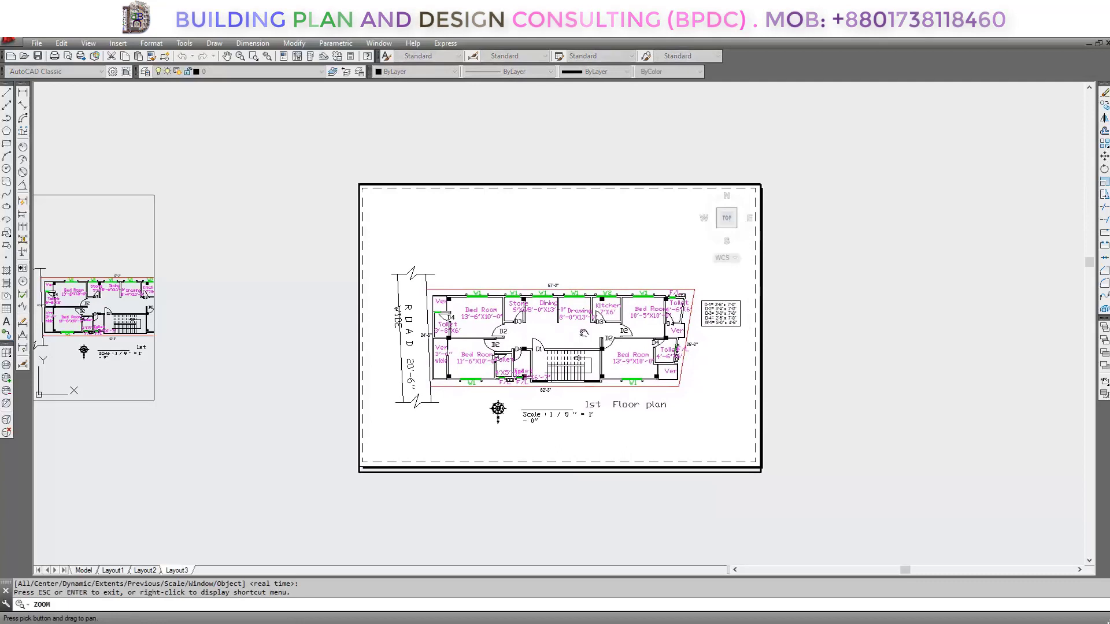
right_click(584, 333)
left_click(598, 338)
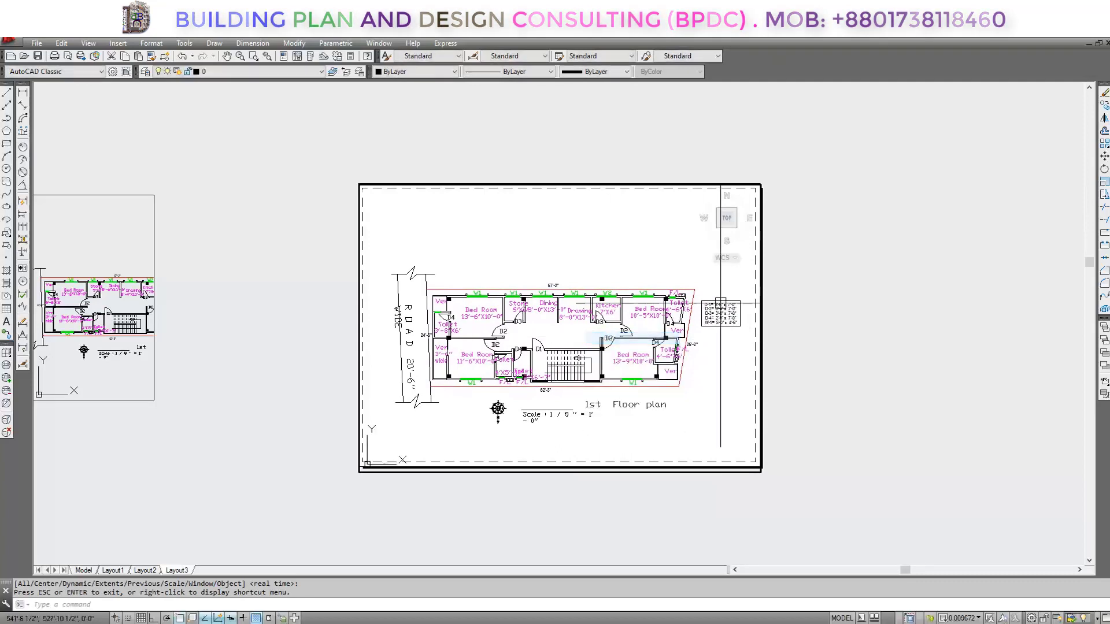
Step: Leave the sheet viewport's model space and return to paper space
left_click(686, 272)
left_click(669, 259)
double_click(829, 308)
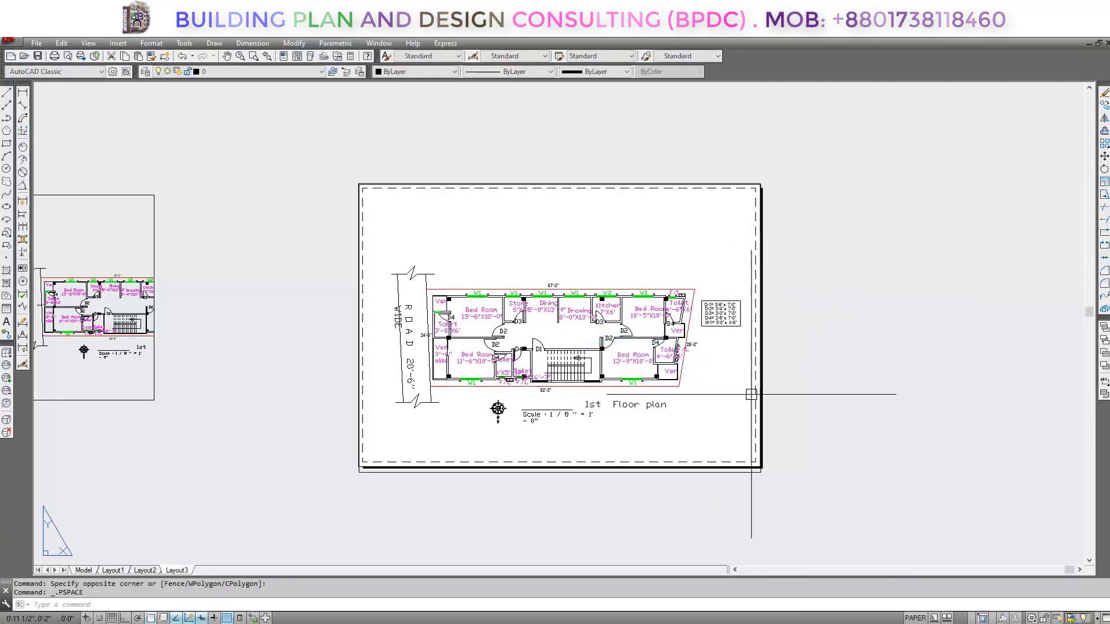
Step: Activate the sheet viewport's model space and switch back to paper space with the PSPACE command
double_click(674, 249)
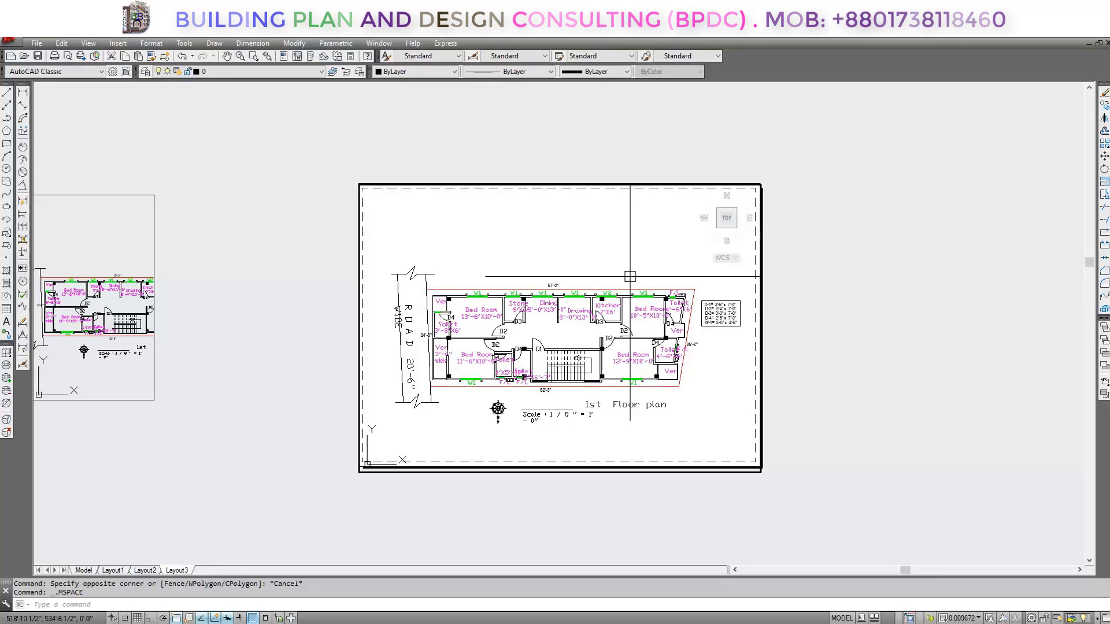
type("ps")
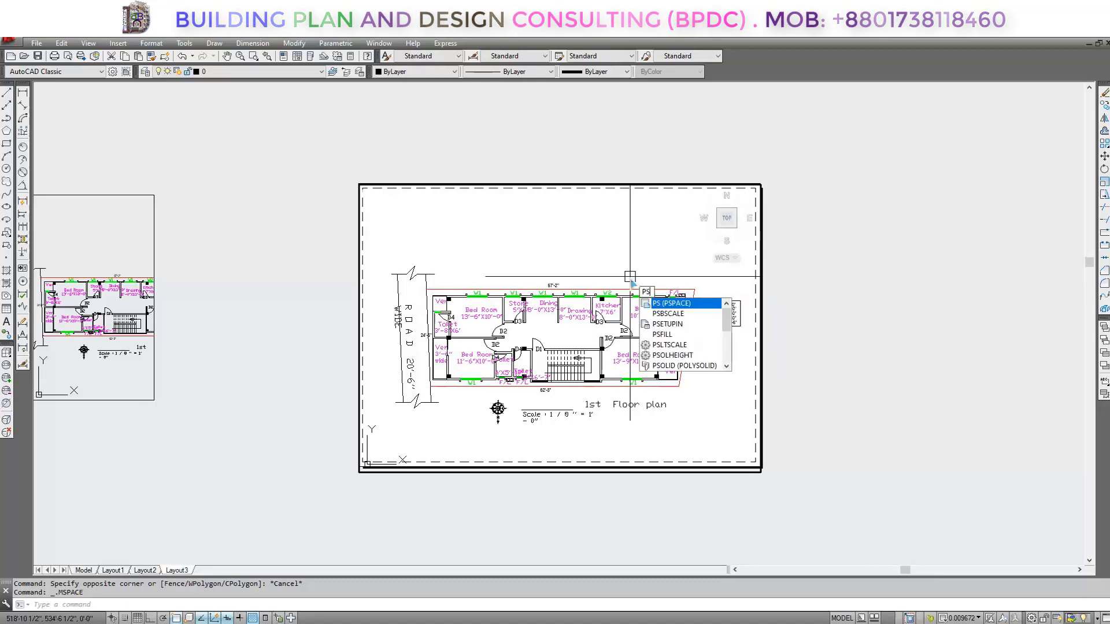
type("pace")
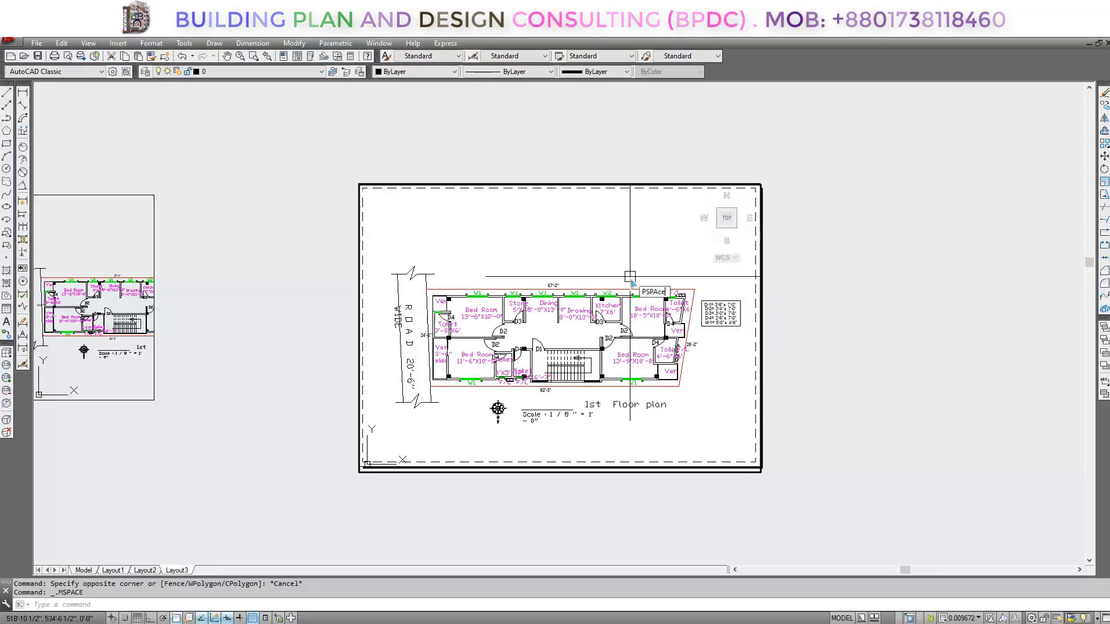
key("Return")
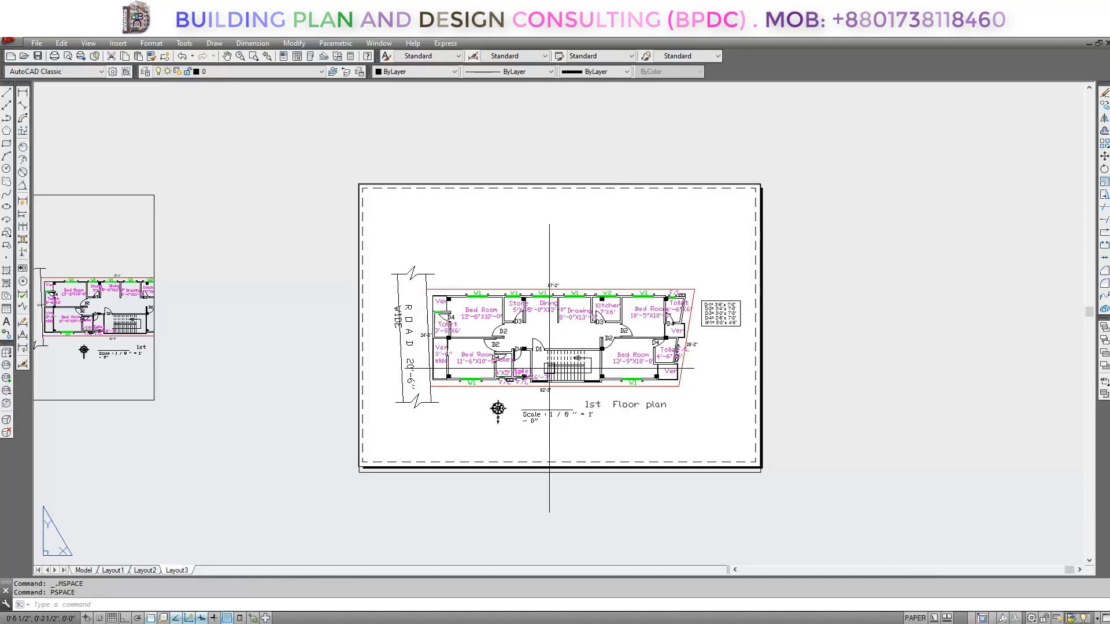
Step: Examine the paper space sheet and the 1st Floor plan details, including the door schedule and scale note
scroll(546, 359, "up", 1)
scroll(551, 358, "down", 1)
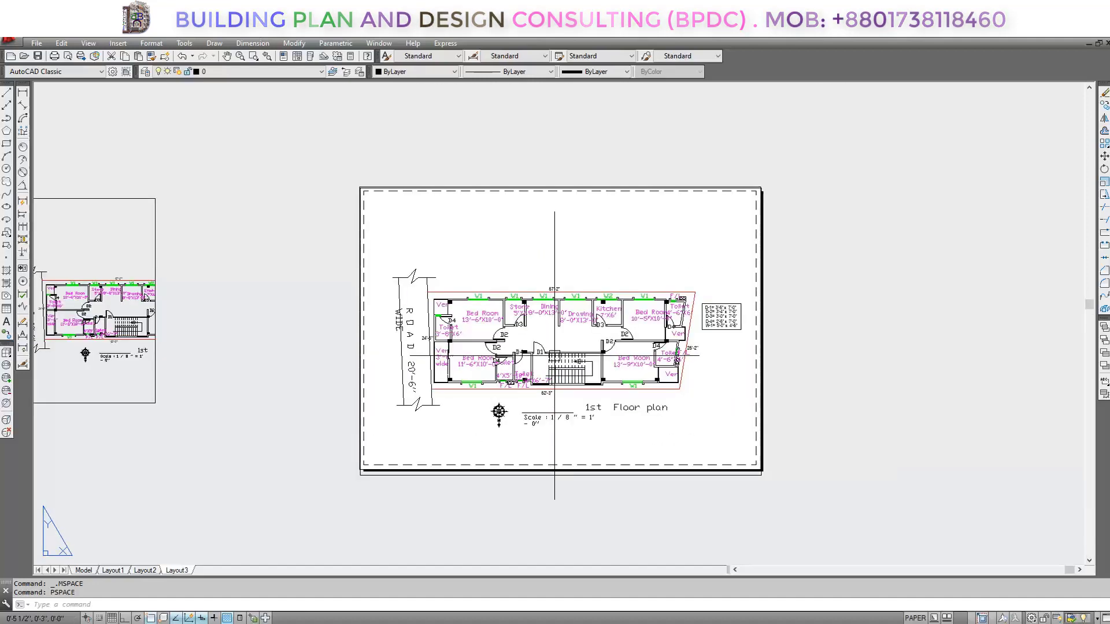
scroll(549, 359, "down", 2)
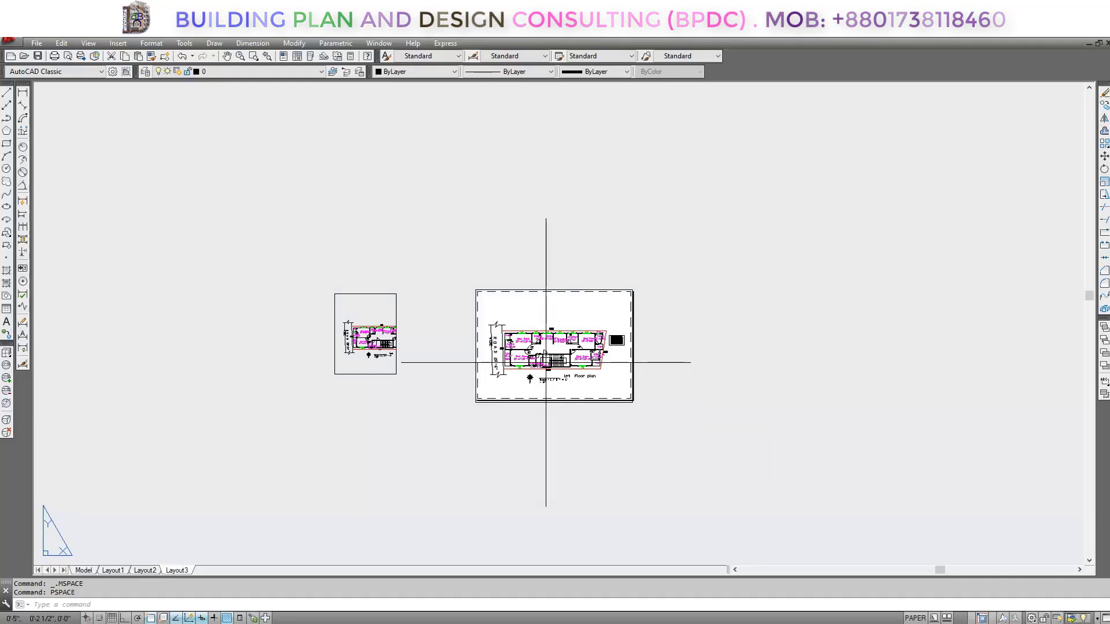
scroll(546, 384, "up", 2)
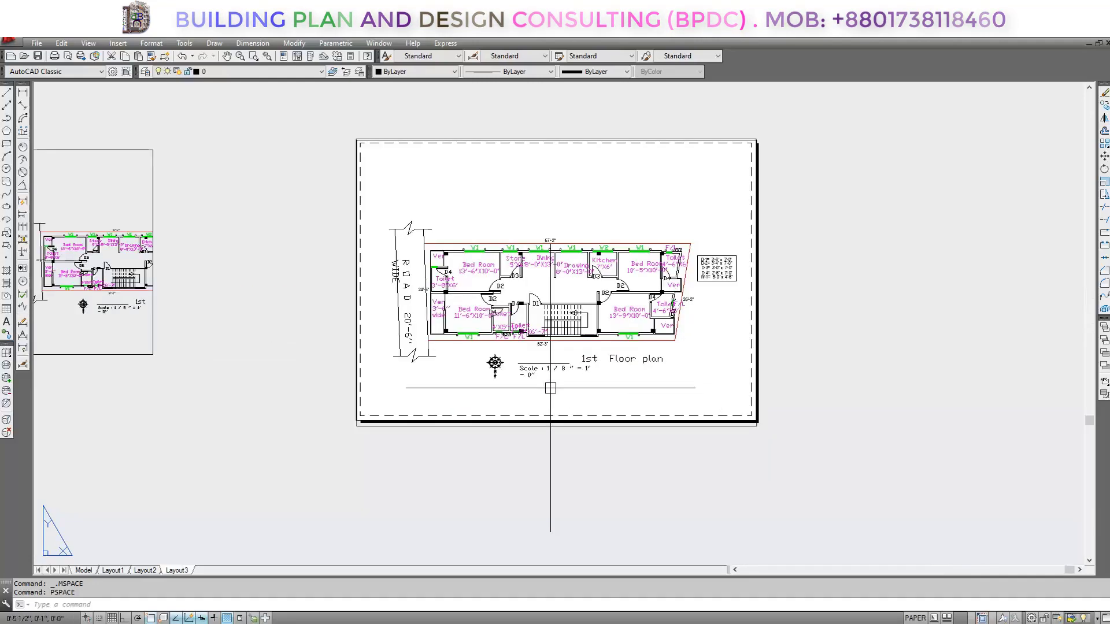
scroll(562, 308, "up", 2)
middle_click_drag(579, 364, 582, 389)
scroll(582, 390, "down", 1)
scroll(583, 389, "up", 1)
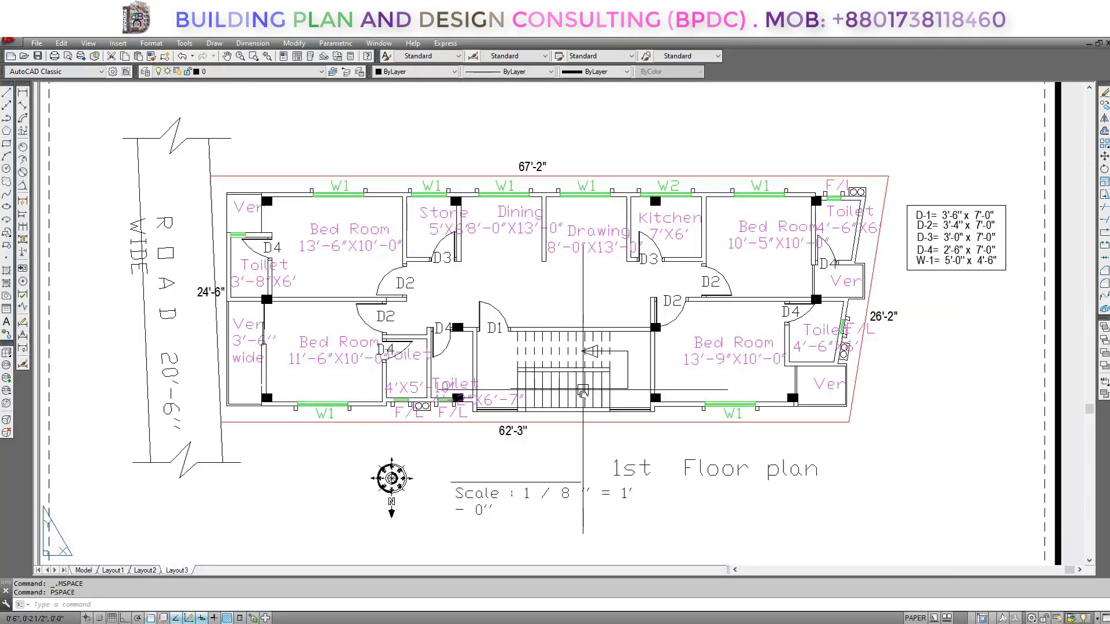
scroll(583, 392, "down", 3)
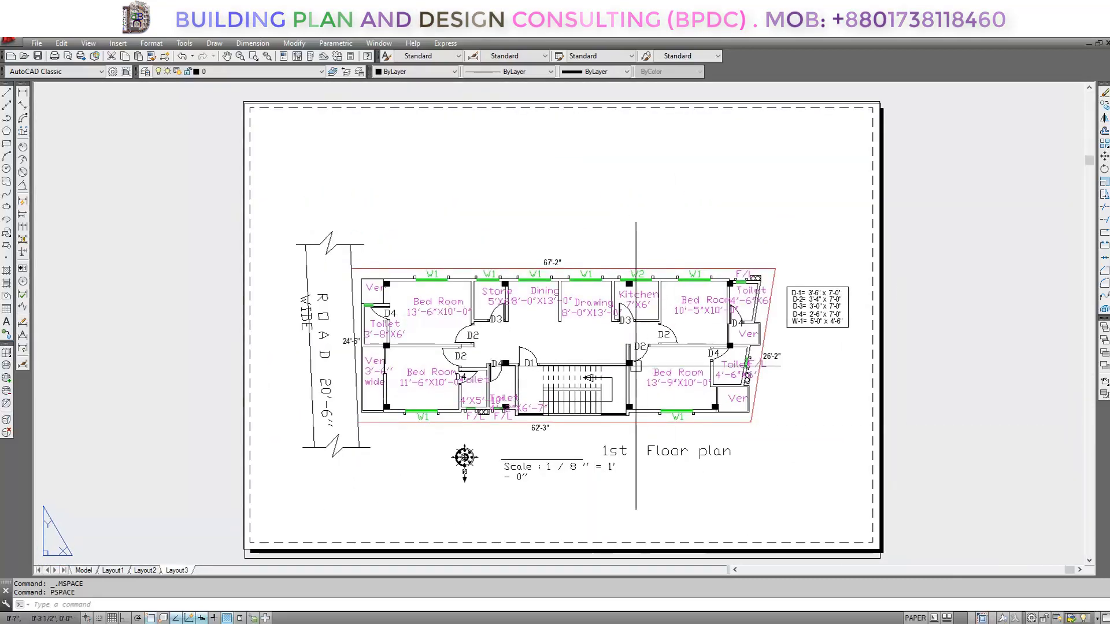
Step: Activate the sheet viewport, shift the 1st Floor plan slightly upward within it, and return to paper space
double_click(703, 368)
middle_click_drag(718, 394, 702, 377)
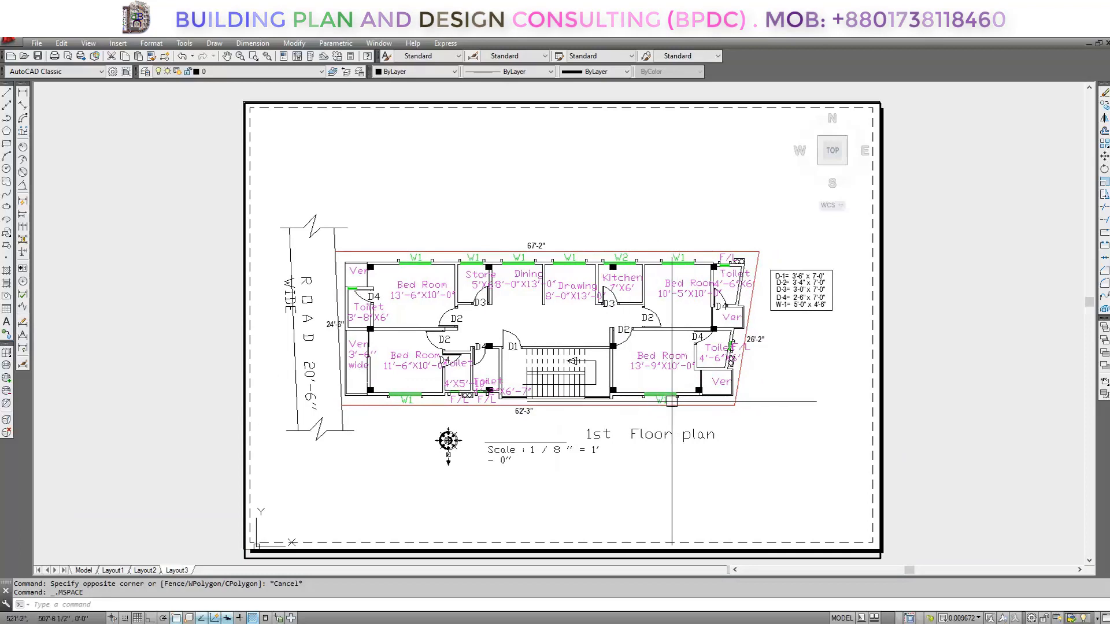
middle_click_drag(684, 383, 702, 385)
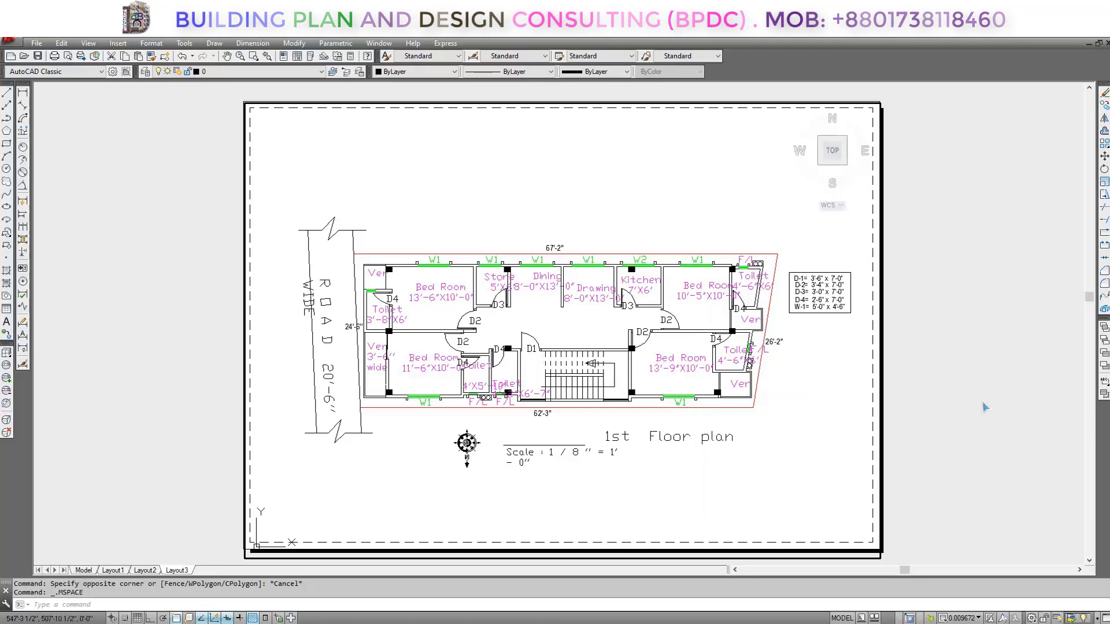
double_click(954, 379)
Step: Open Layout3's page setup for modification and select Microsoft Print to PDF as the plotter
mouse_move(757, 400)
middle_mouse_down()
mouse_move(739, 383)
mouse_move(774, 409)
mouse_move(765, 397)
middle_mouse_up()
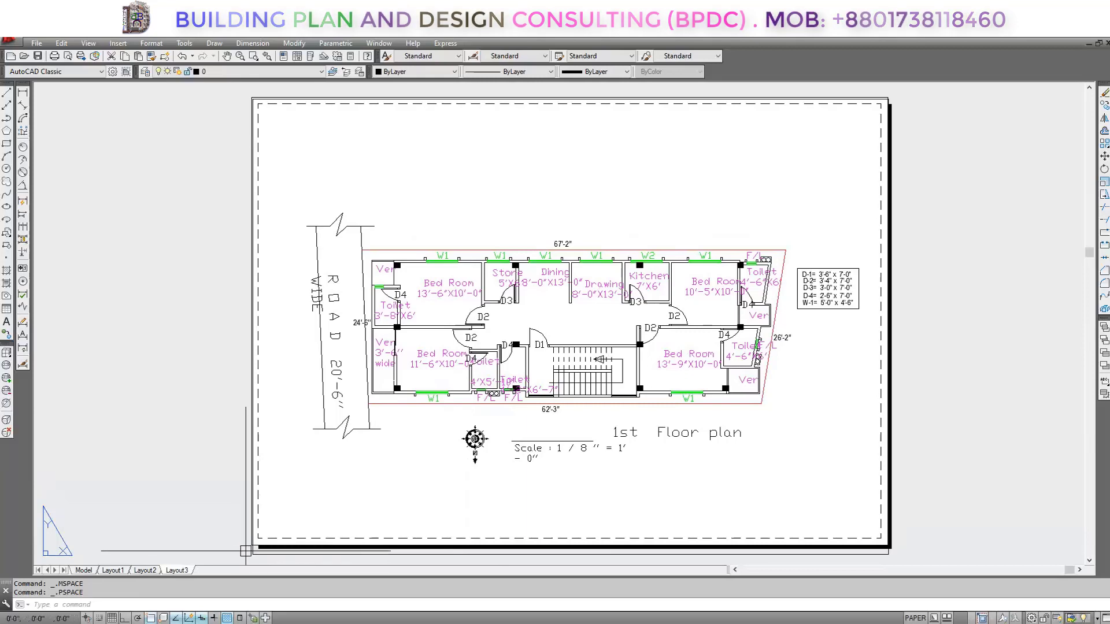
middle_click_drag(542, 446, 501, 452)
scroll(559, 443, "down", 2)
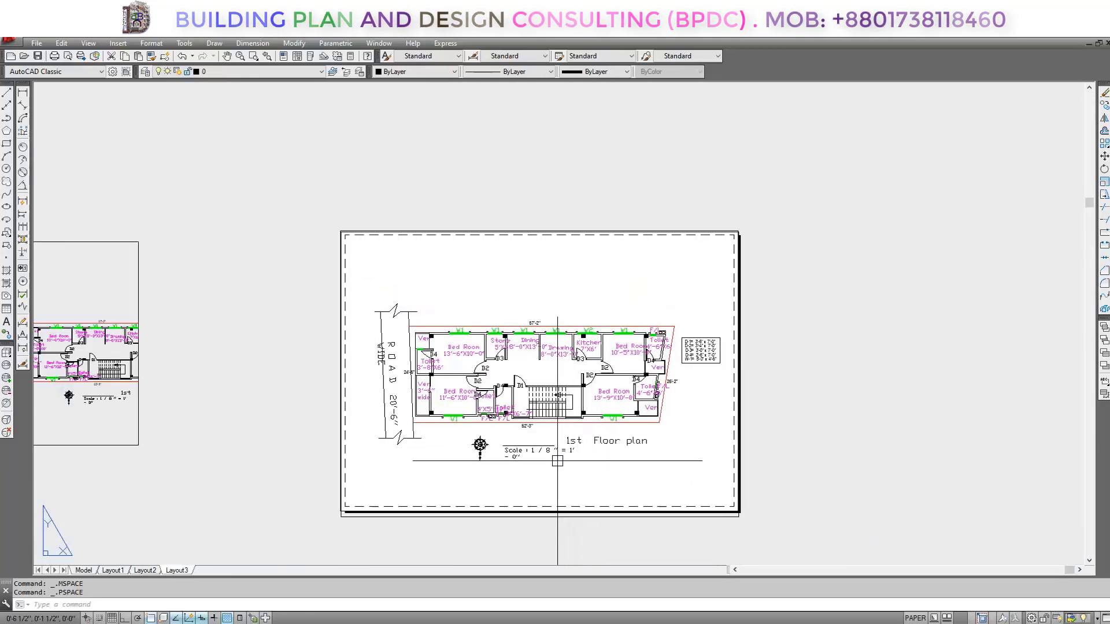
right_click(185, 572)
left_click(222, 491)
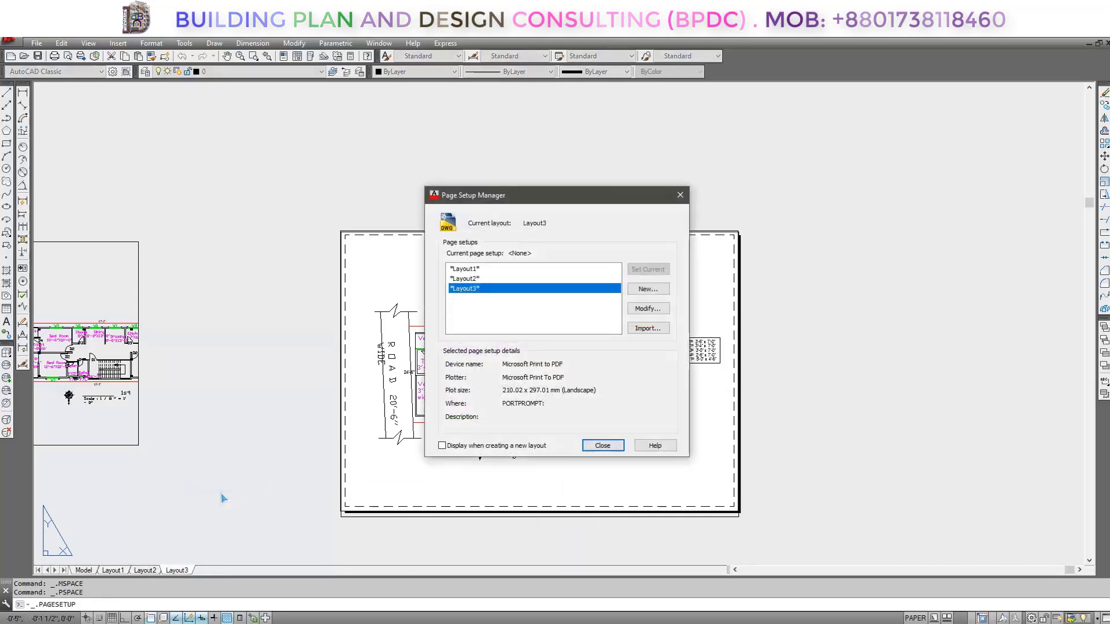
left_click(647, 312)
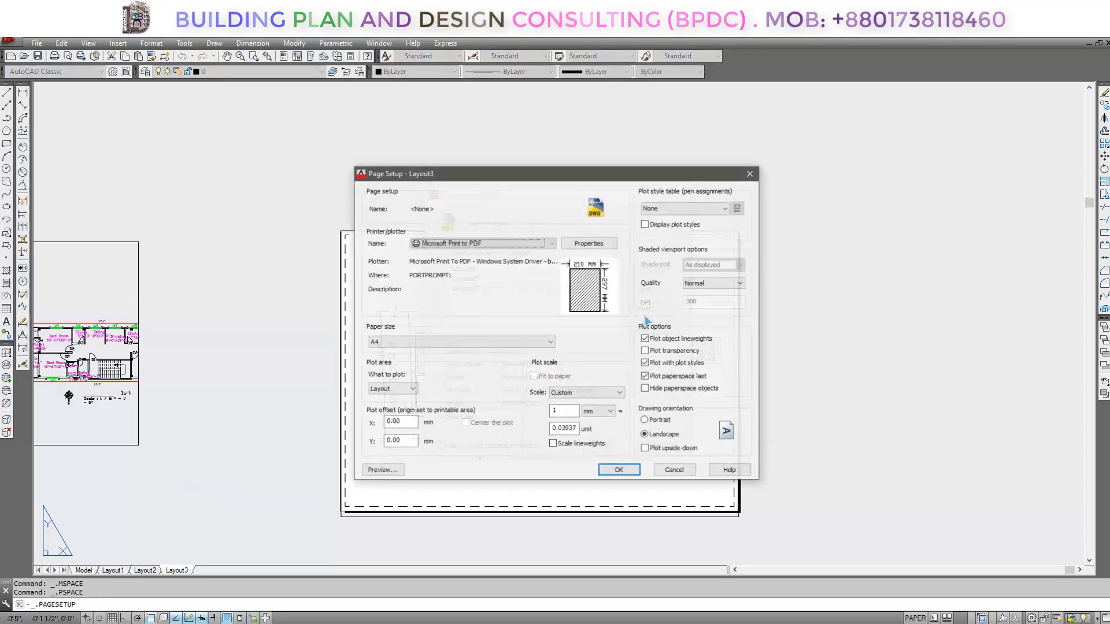
left_click(532, 246)
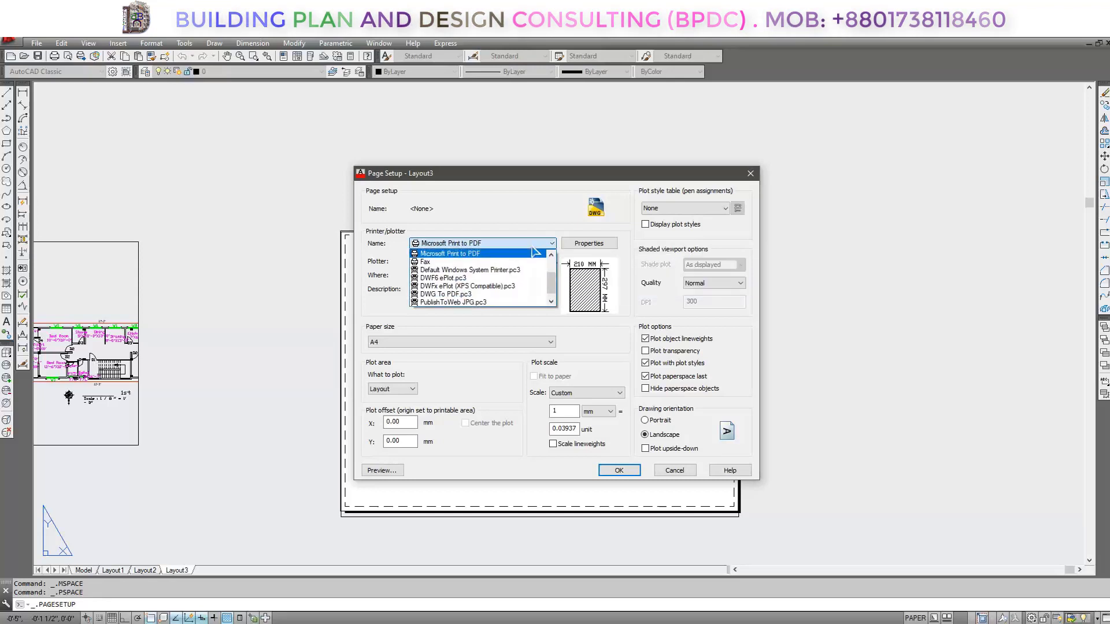
left_click(531, 253)
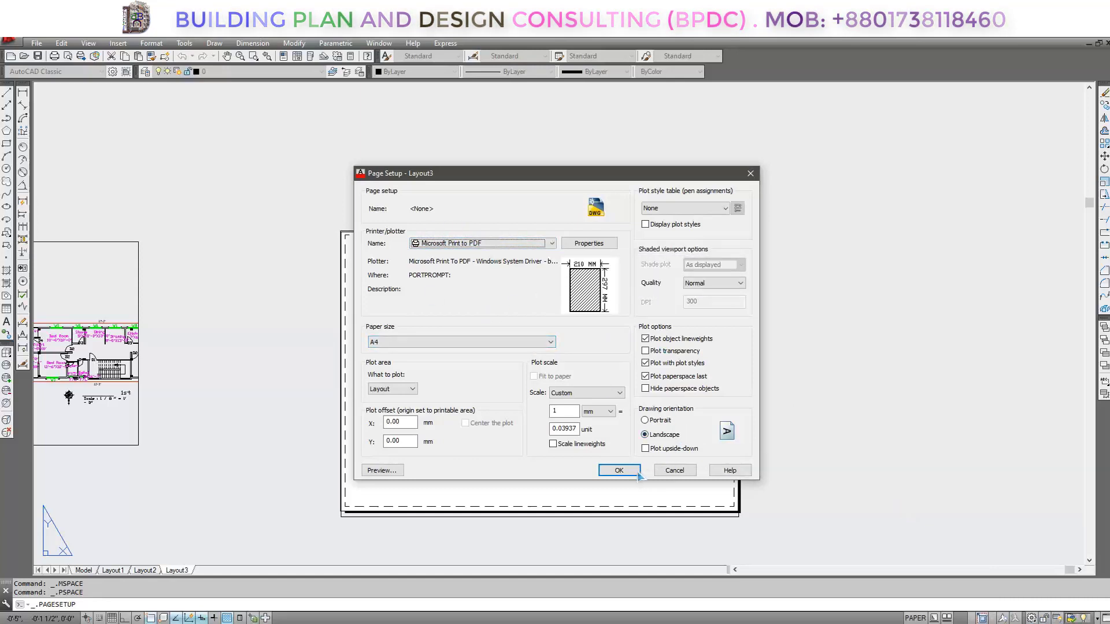
Step: Preview the Layout3 plot, zoom out to inspect the whole sheet, and exit the preview
left_click(392, 472)
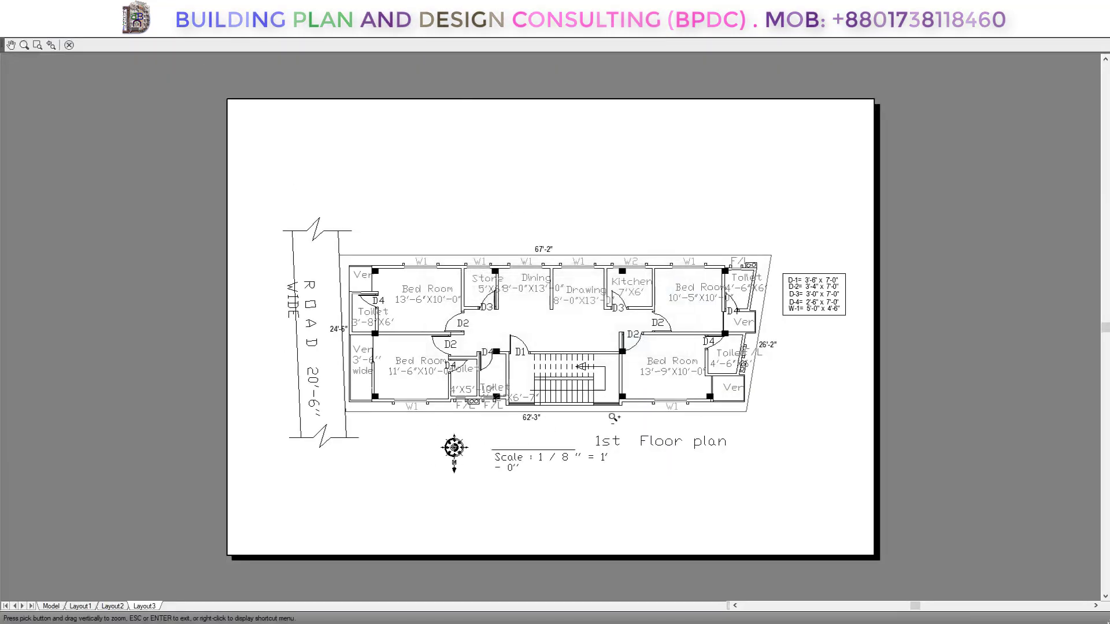
left_click_drag(484, 196, 459, 319)
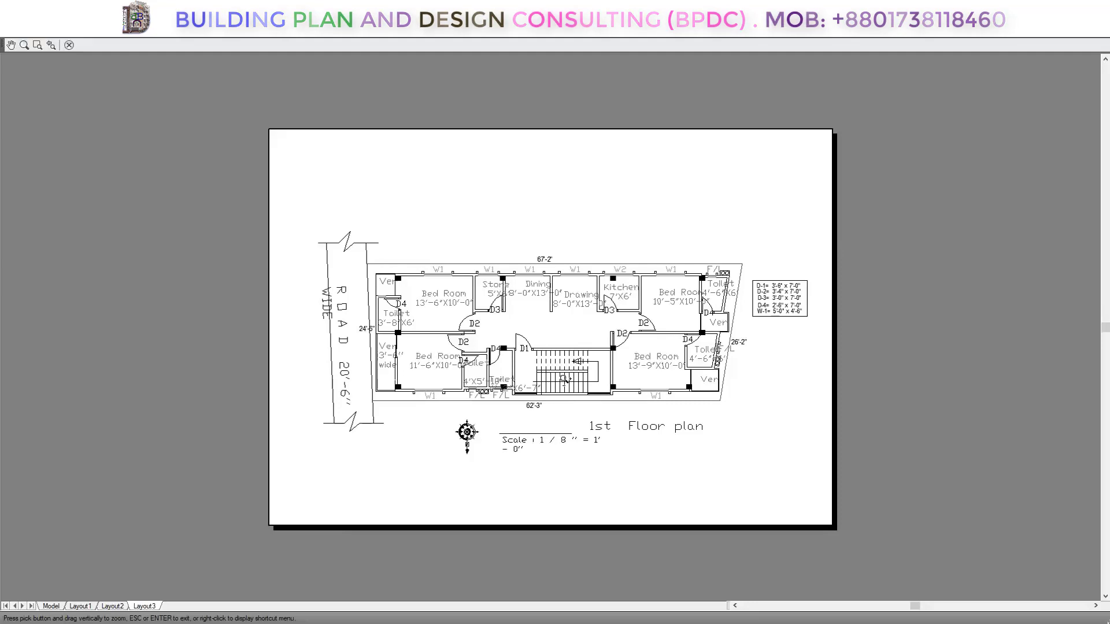
right_click(590, 234)
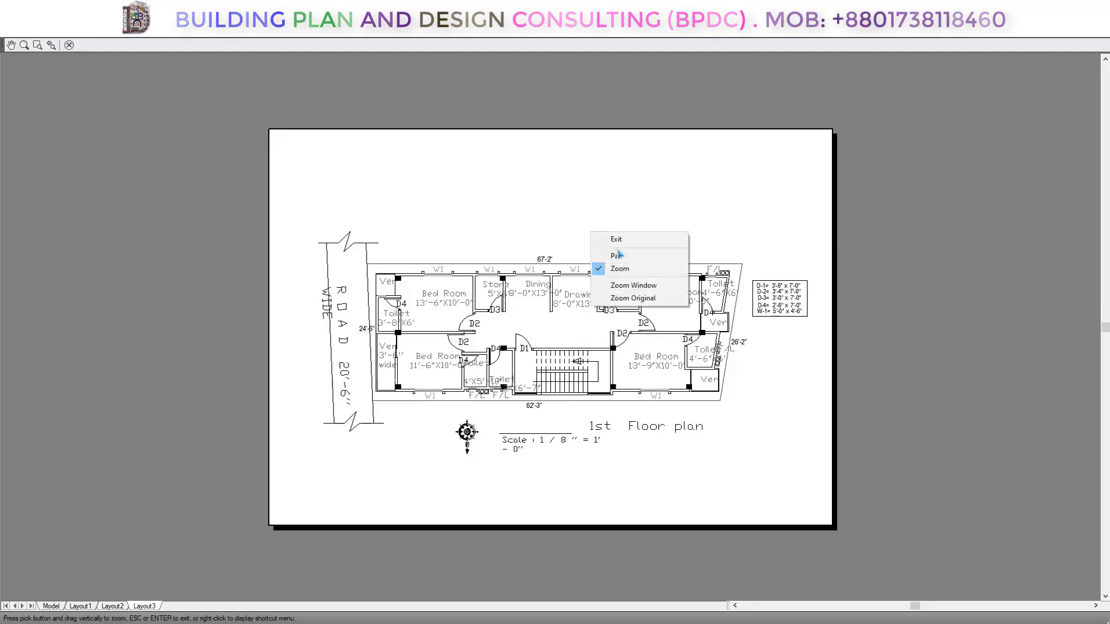
left_click(607, 238)
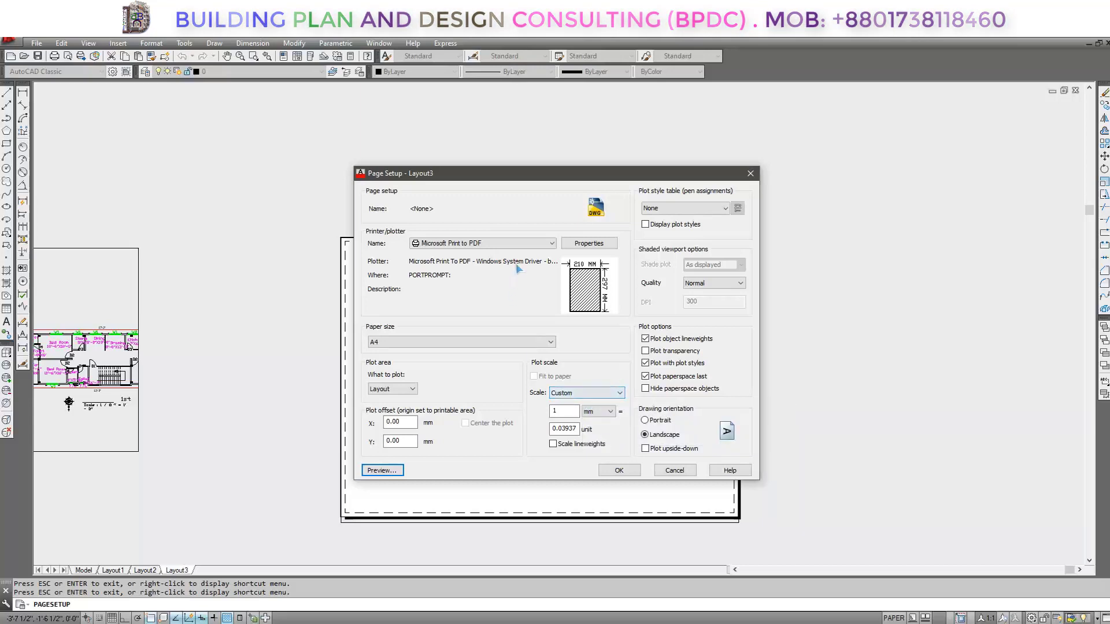
Step: Check the A4 plot preview once more, accept Layout3's page setup and close the Page Setup Manager
left_click_drag(525, 176, 581, 186)
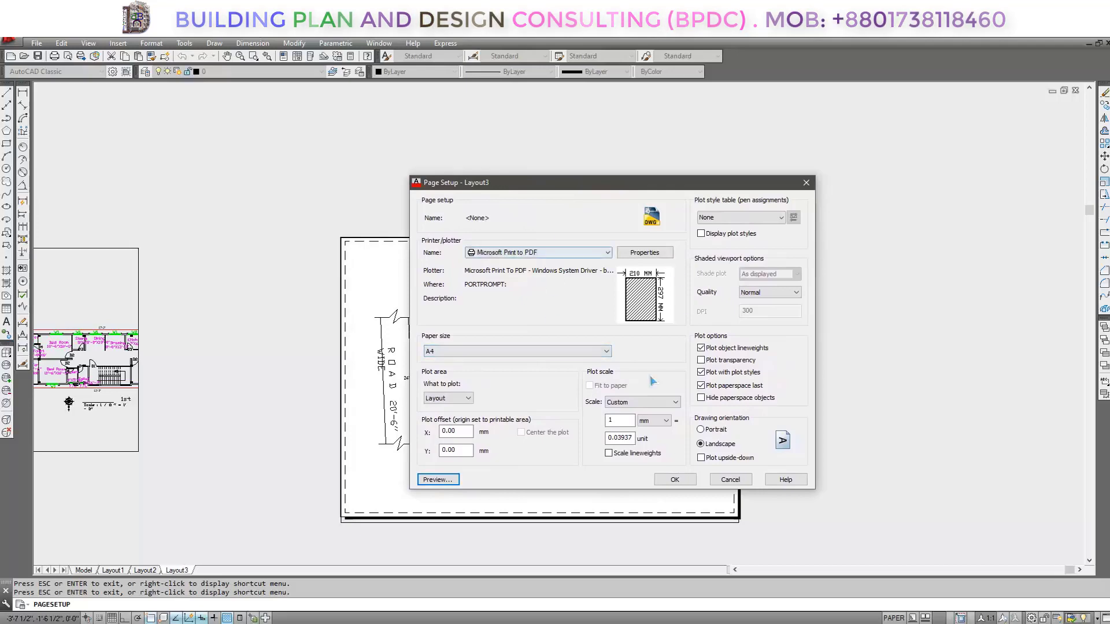
left_click(443, 482)
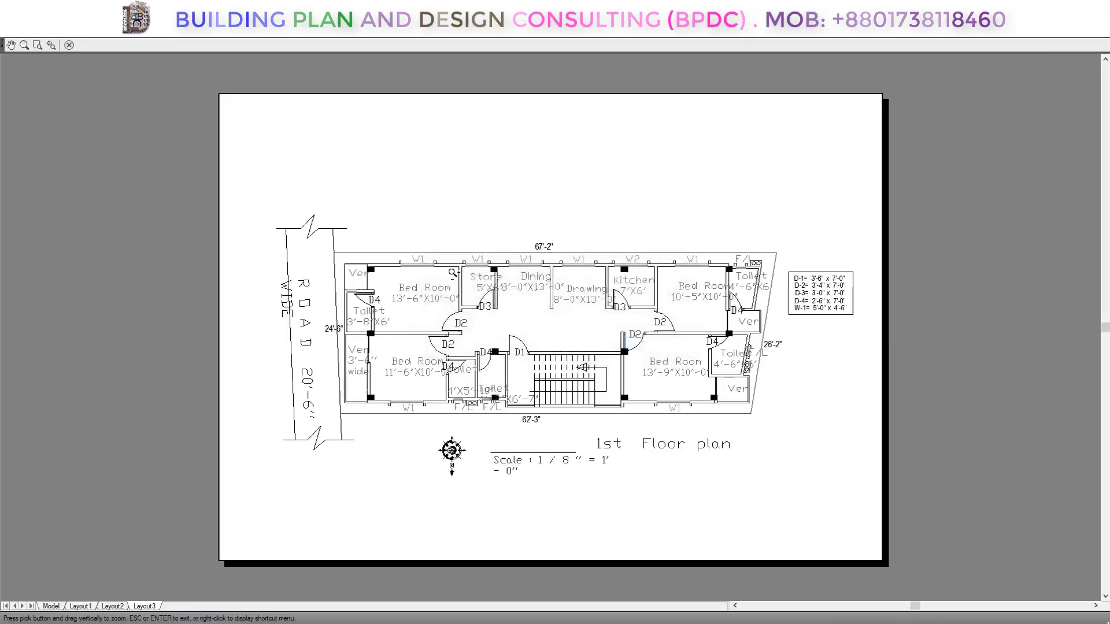
right_click(454, 271)
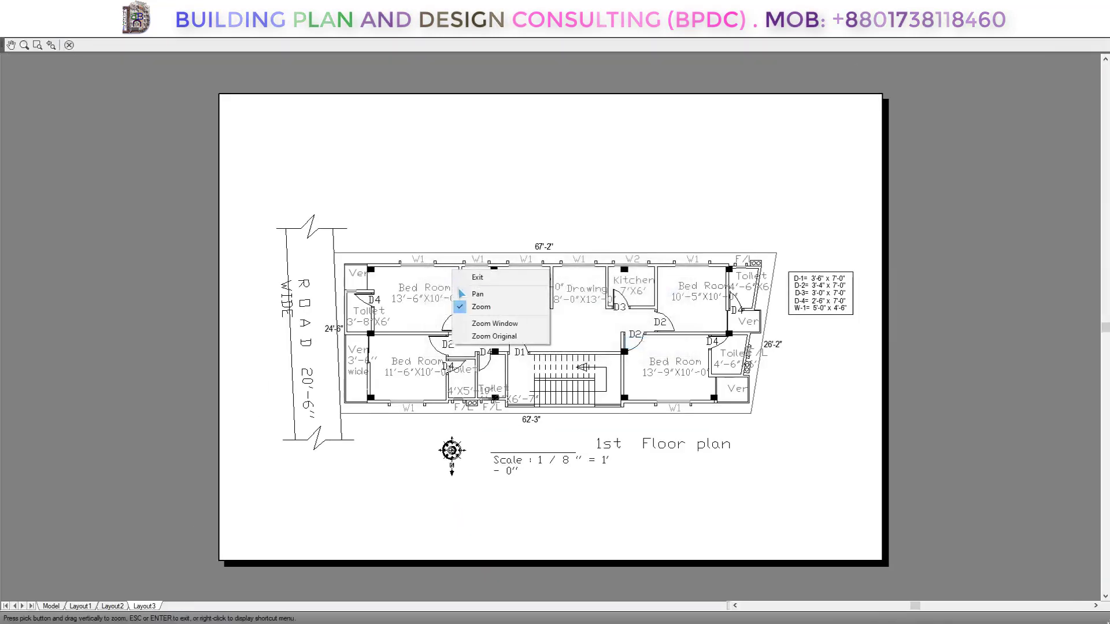
left_click(478, 277)
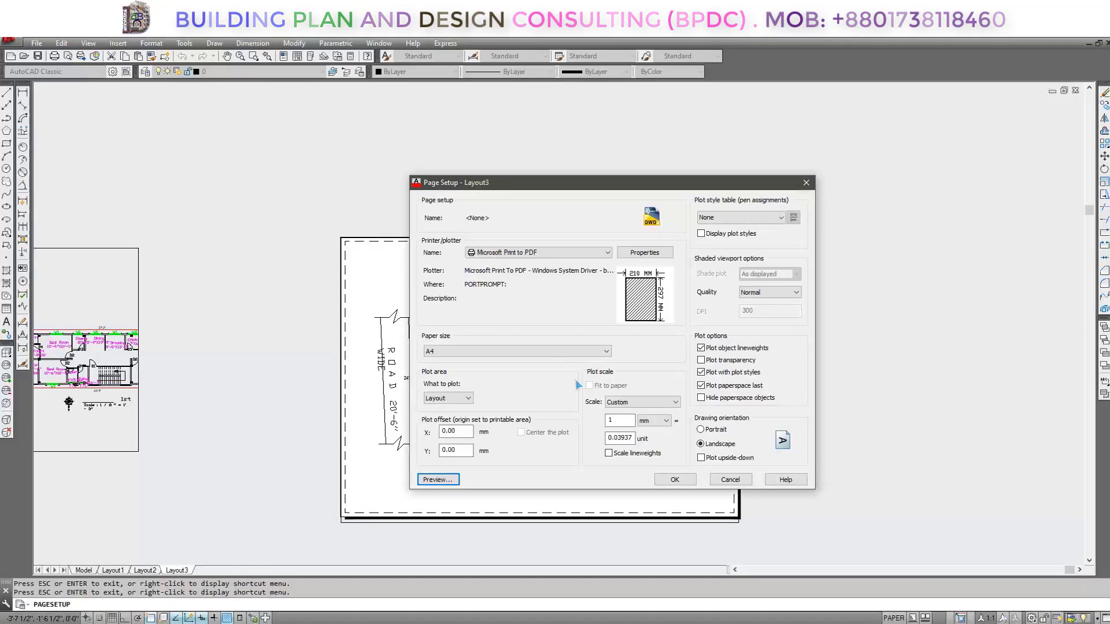
left_click(675, 480)
left_click(603, 446)
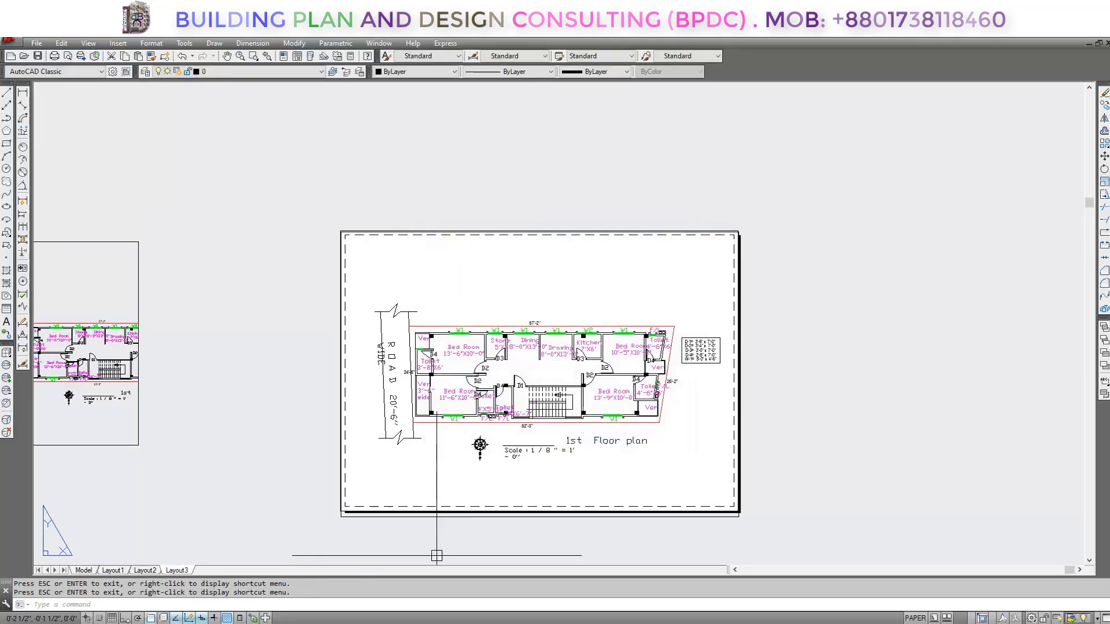
Step: Plot Layout3 with Microsoft Print to PDF and save the output in Documents as a PDF named example
right_click(179, 571)
left_click(206, 502)
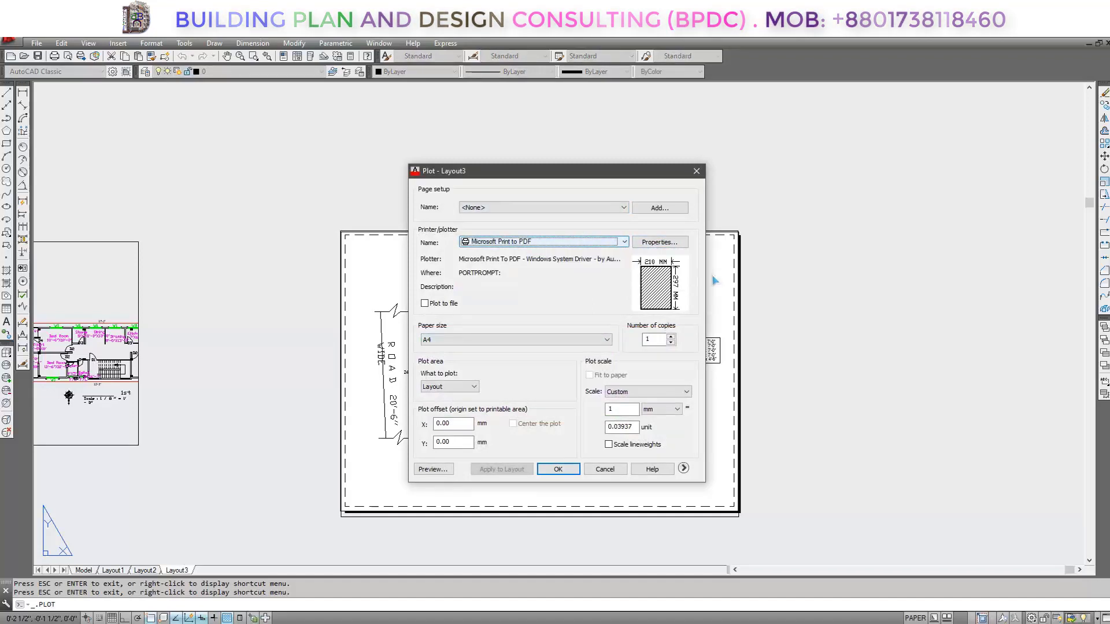
left_click(556, 470)
type("example")
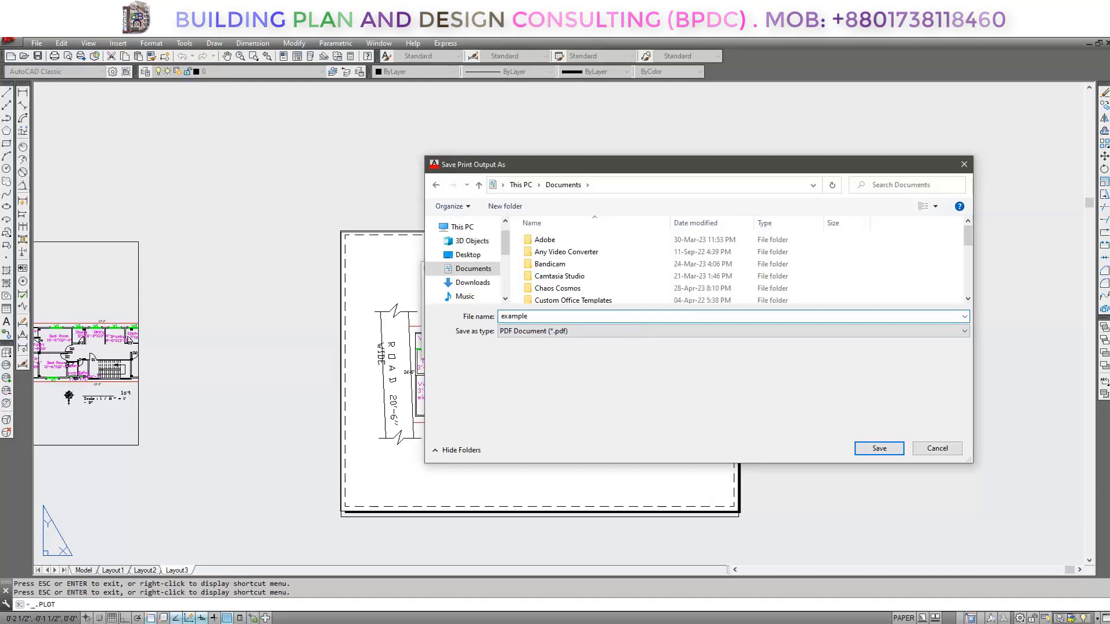
left_click(879, 449)
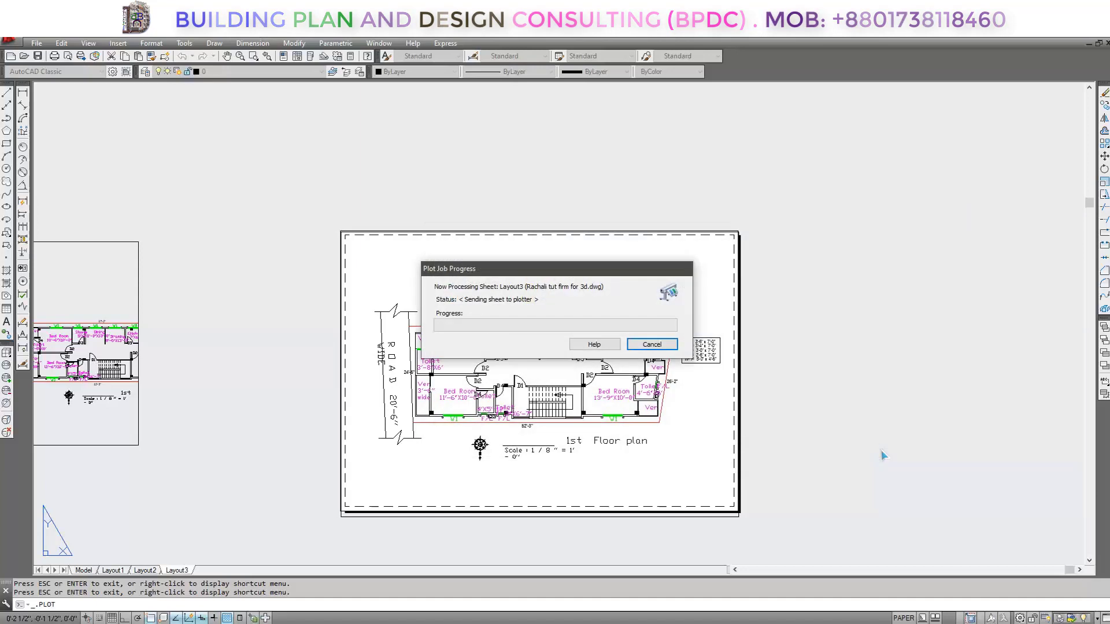